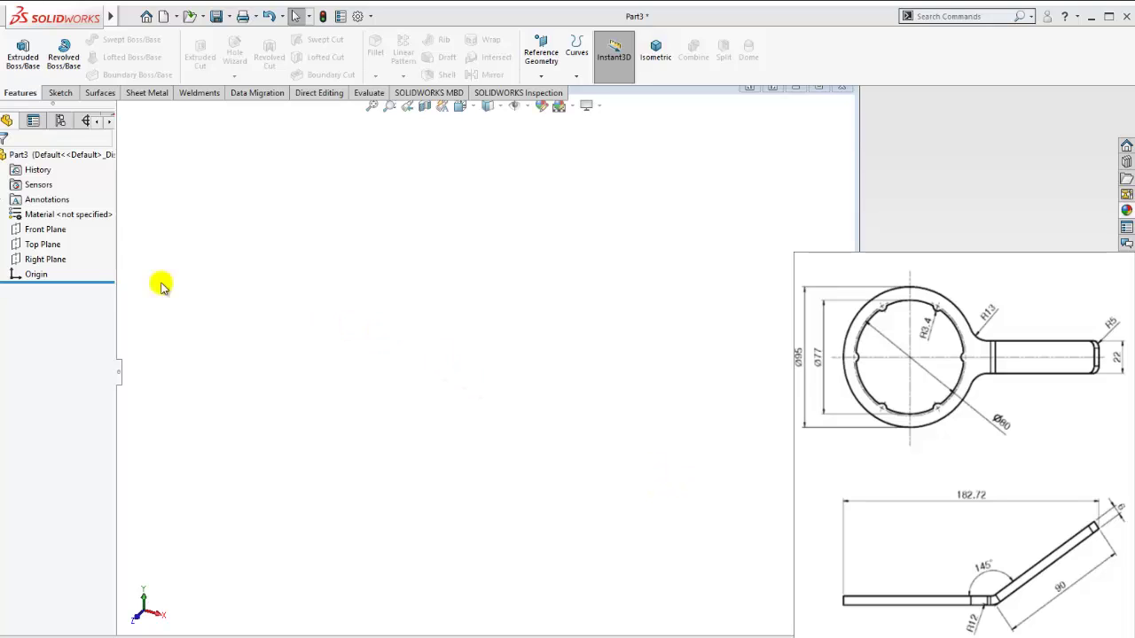
- Compare the Right and Front plane orientations, then open Sketch1 on the Right Plane
click(51, 260)
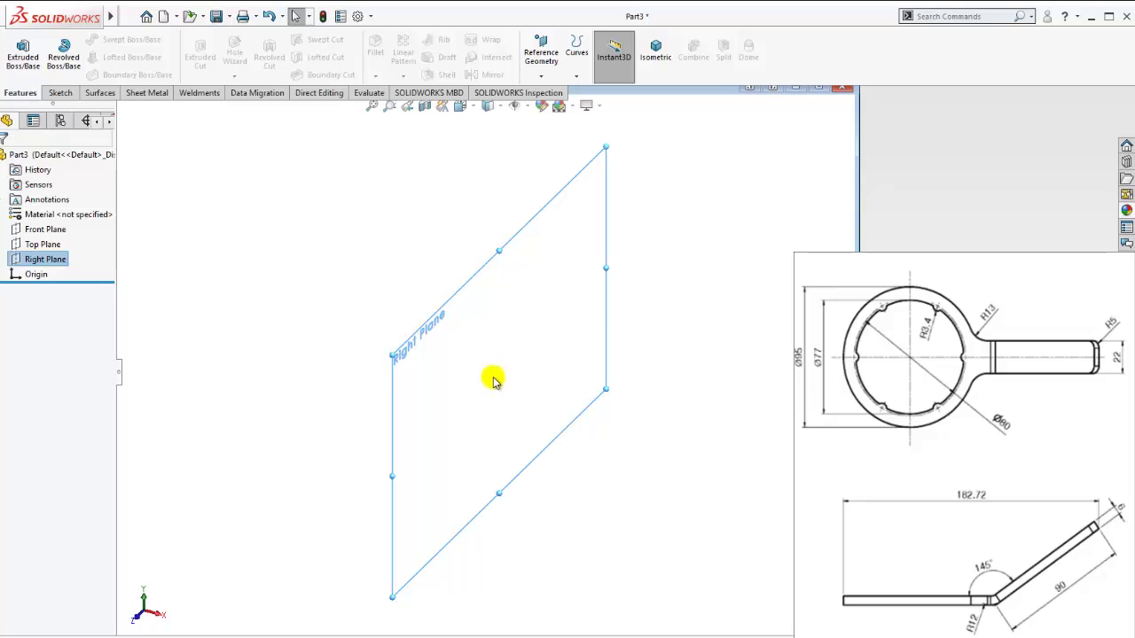
click(40, 232)
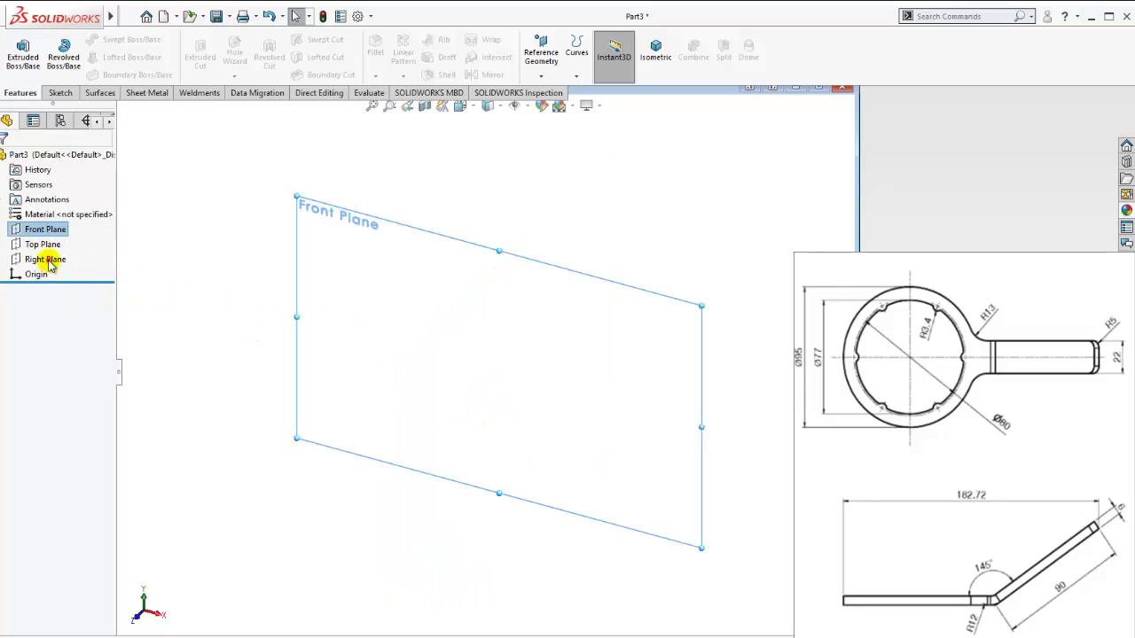
click(46, 259)
mouse_move(261, 337)
middle_down()
mouse_move(304, 362)
mouse_move(296, 341)
mouse_move(279, 345)
middle_up()
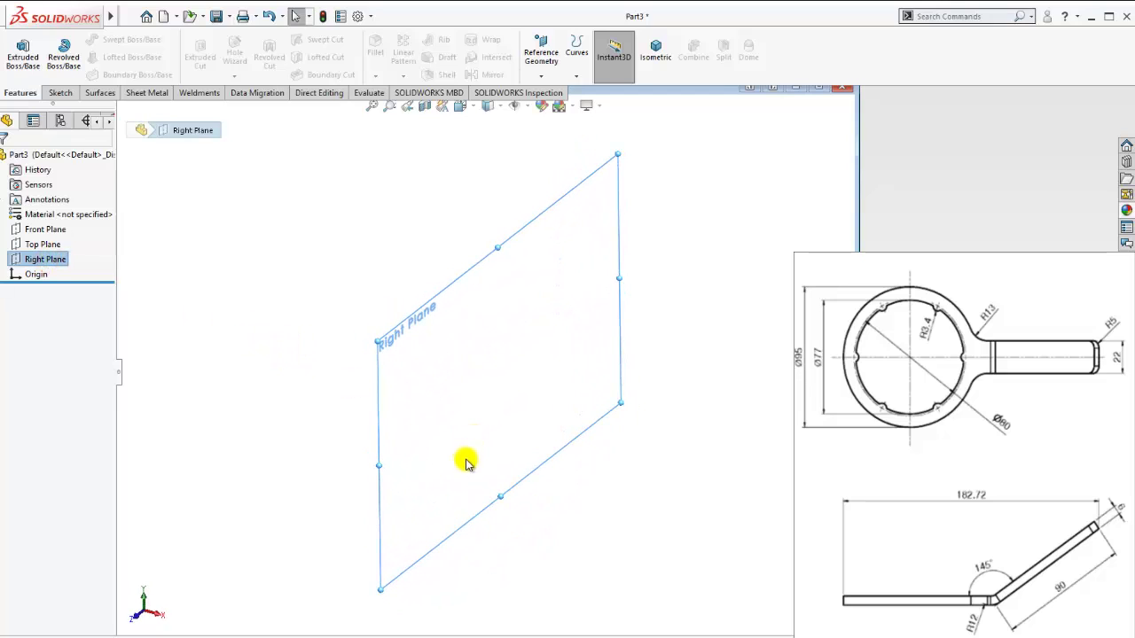
click(38, 232)
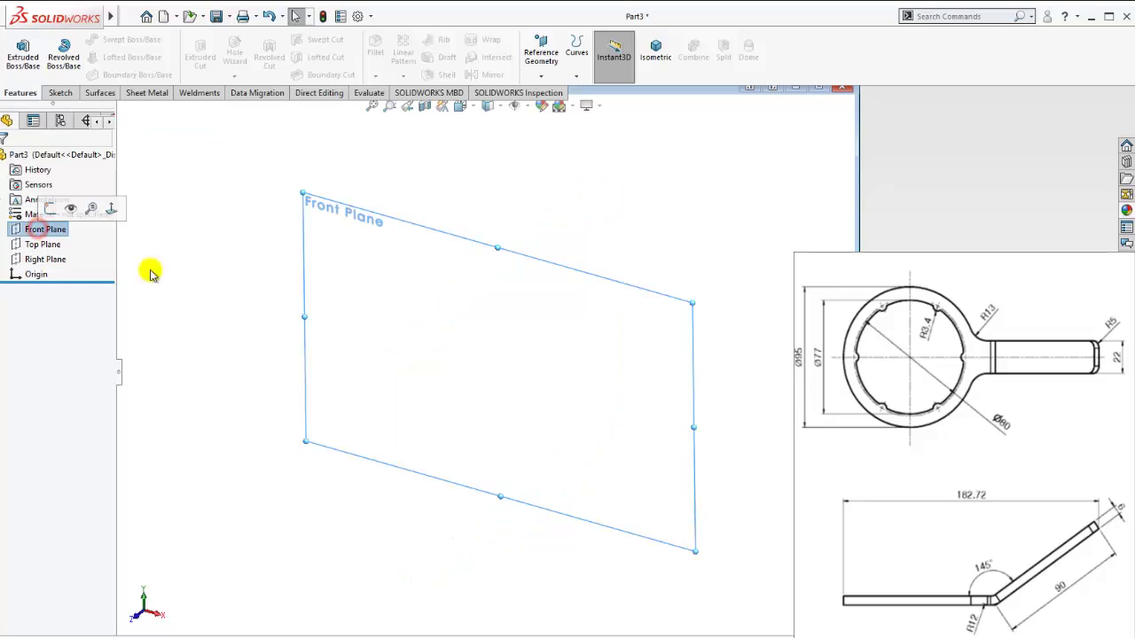
mouse_move(473, 354)
middle_down()
mouse_move(476, 370)
mouse_move(486, 363)
middle_up()
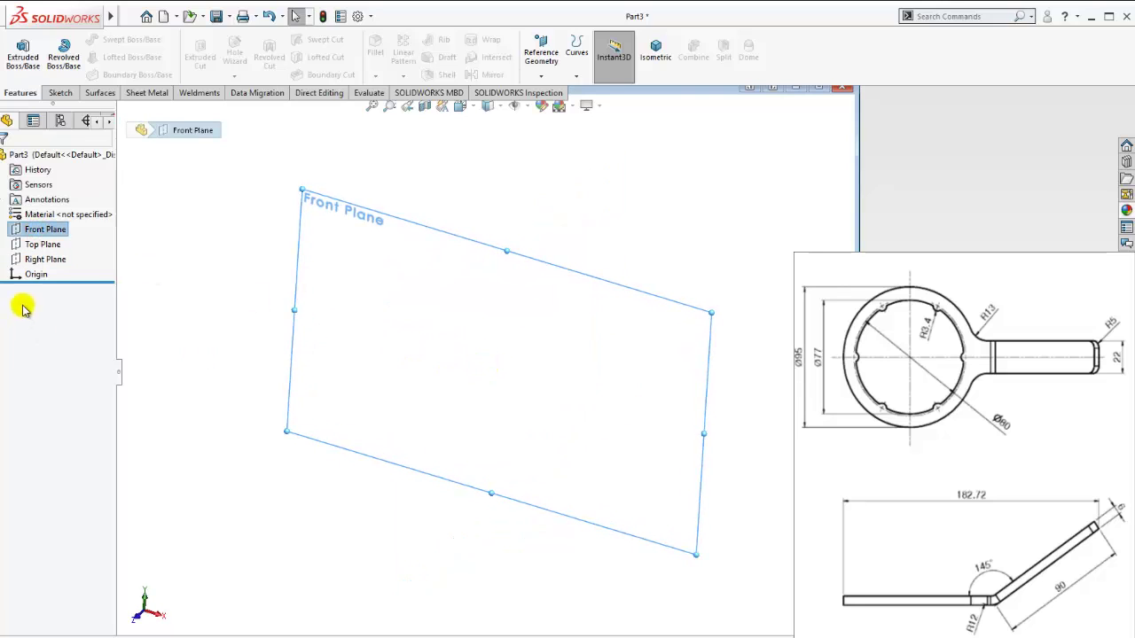
click(55, 260)
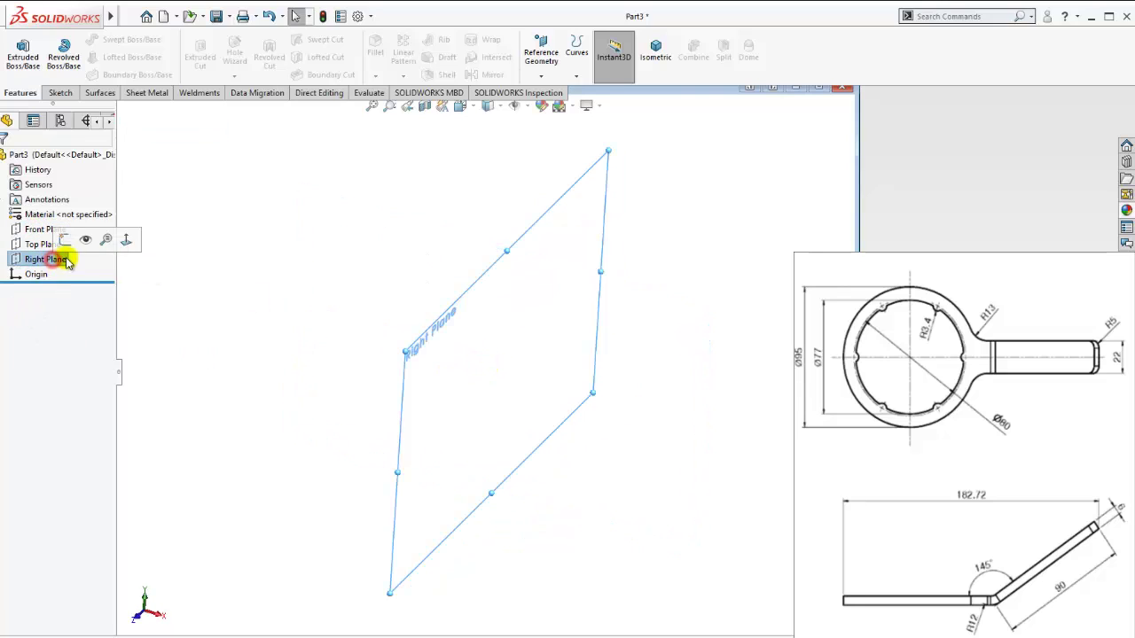
click(73, 237)
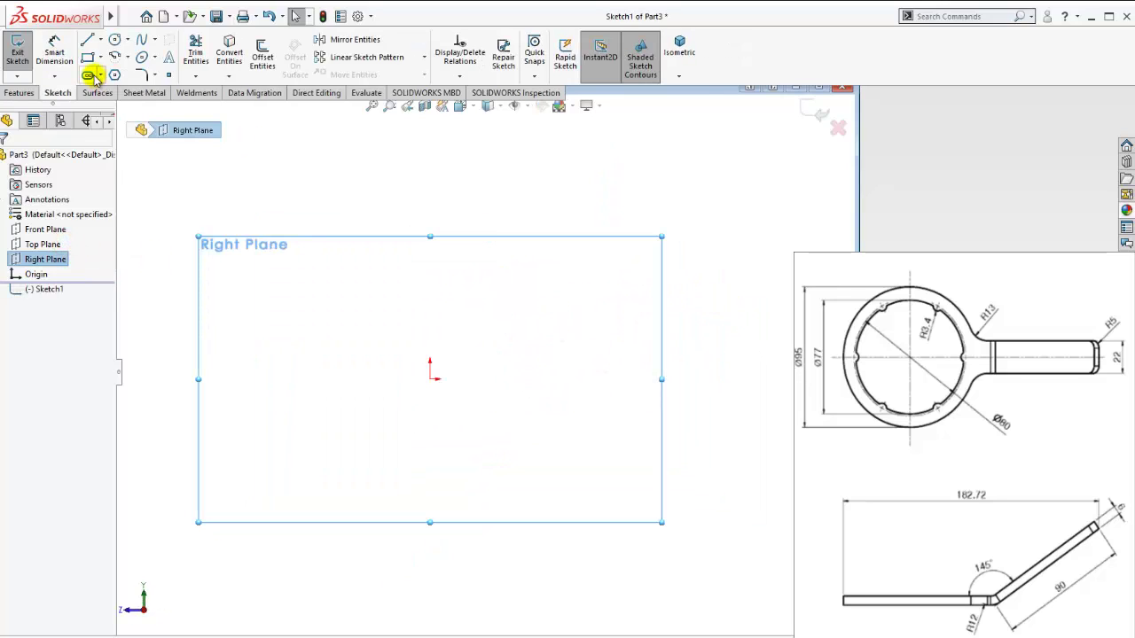
- Draw a horizontal line ending at the origin joined to an angled line rising up-right
click(87, 40)
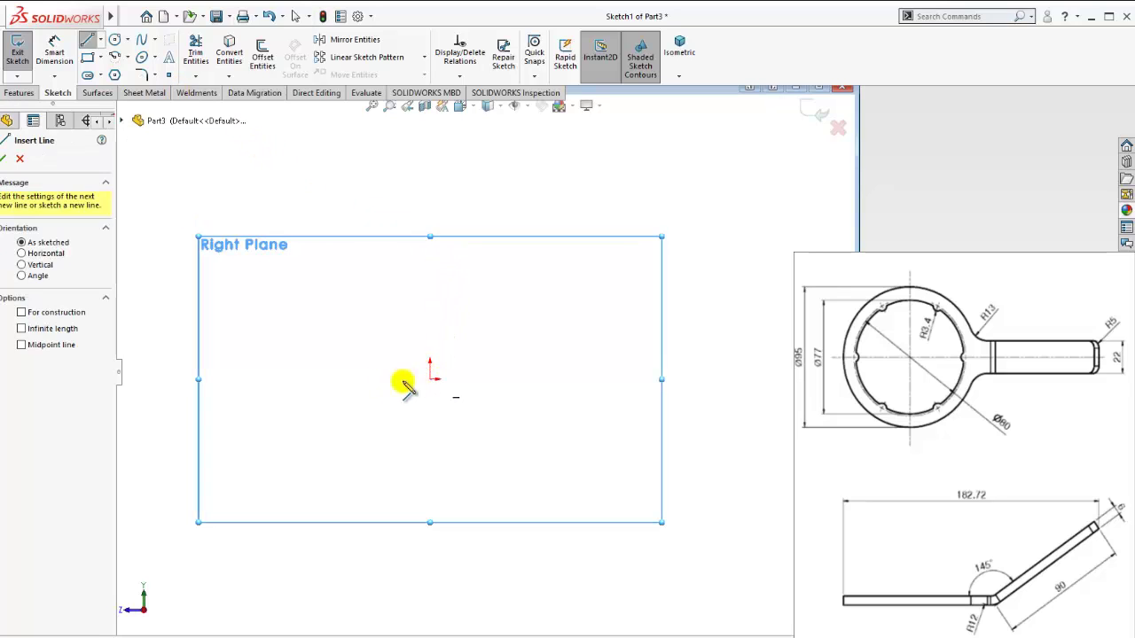
click(235, 380)
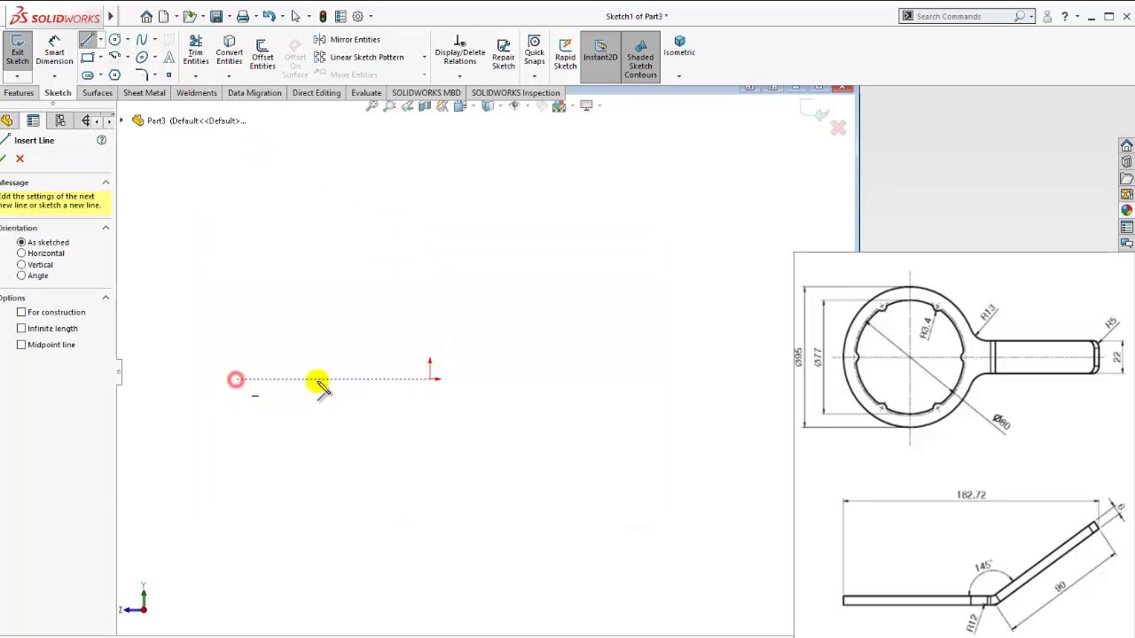
click(430, 379)
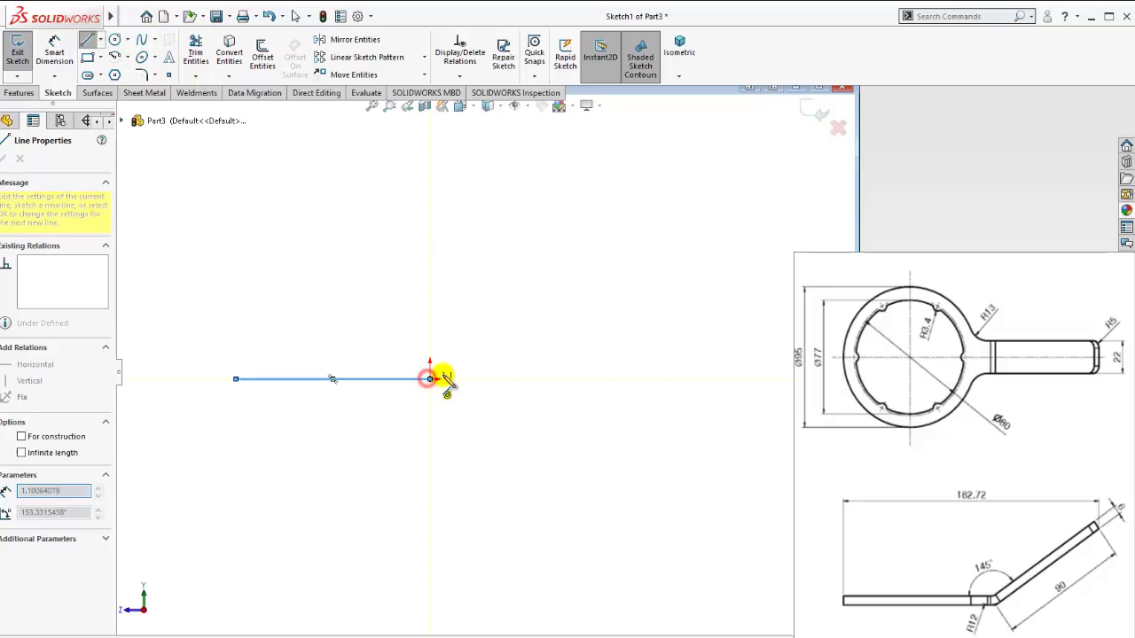
click(544, 253)
key(Escape)
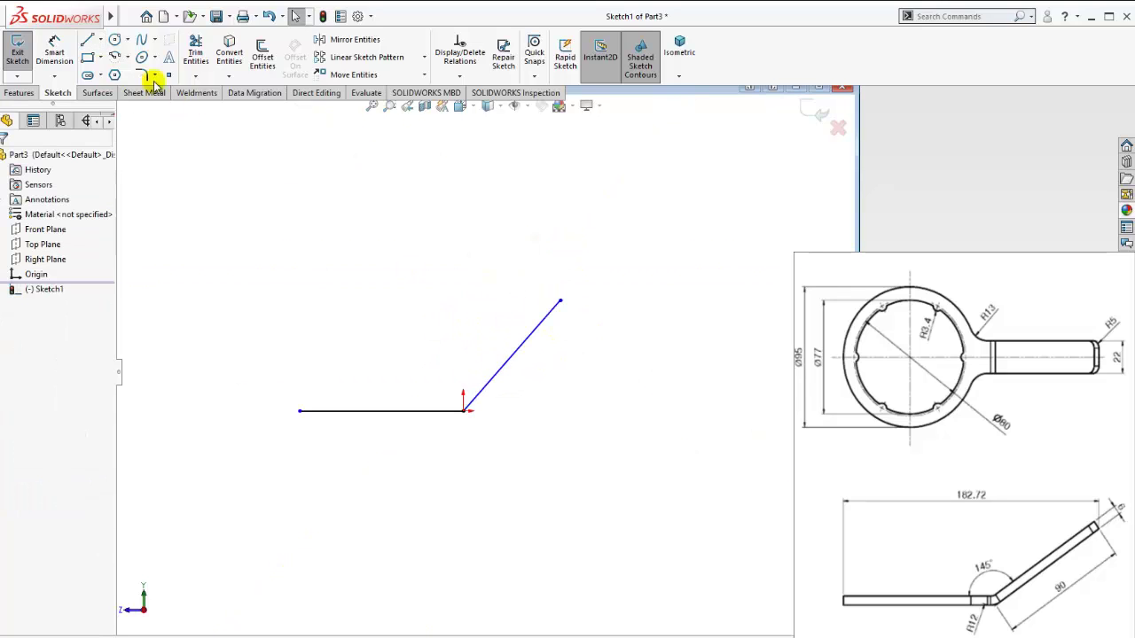
click(54, 48)
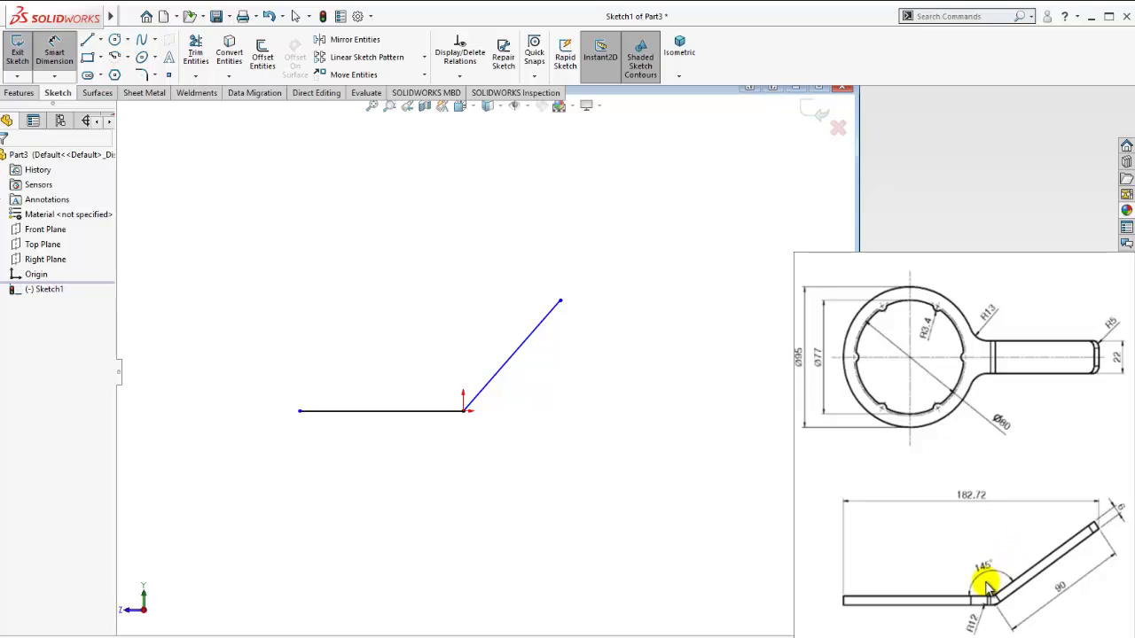
- Dimension the angle between the horizontal and angled lines to 145°
click(437, 411)
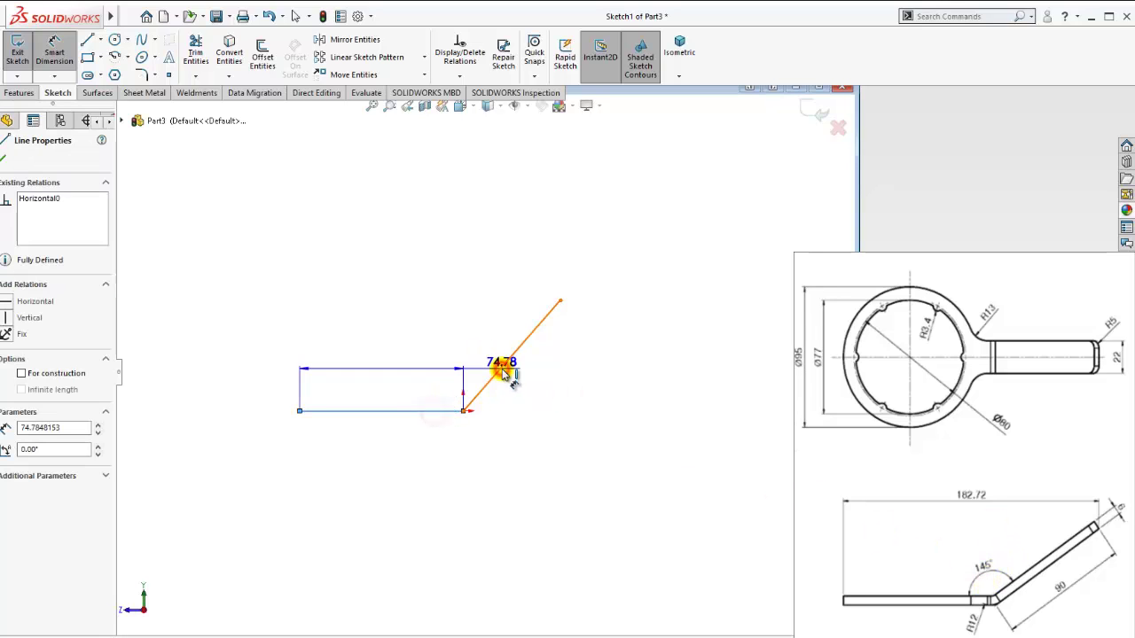
click(502, 372)
click(432, 351)
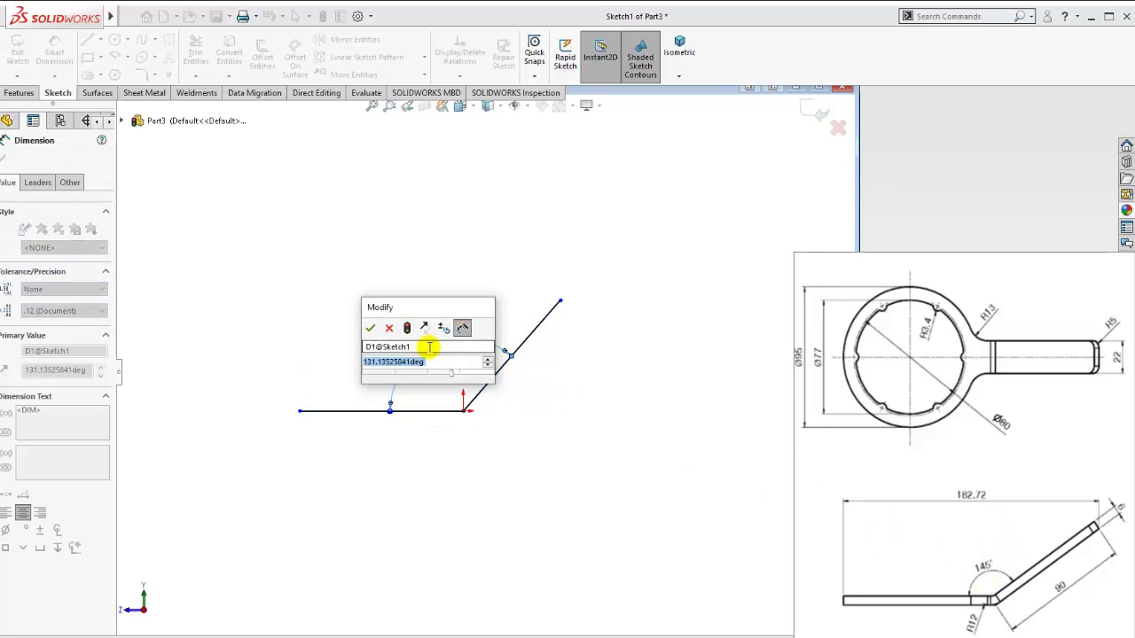
text(145)
key(Return)
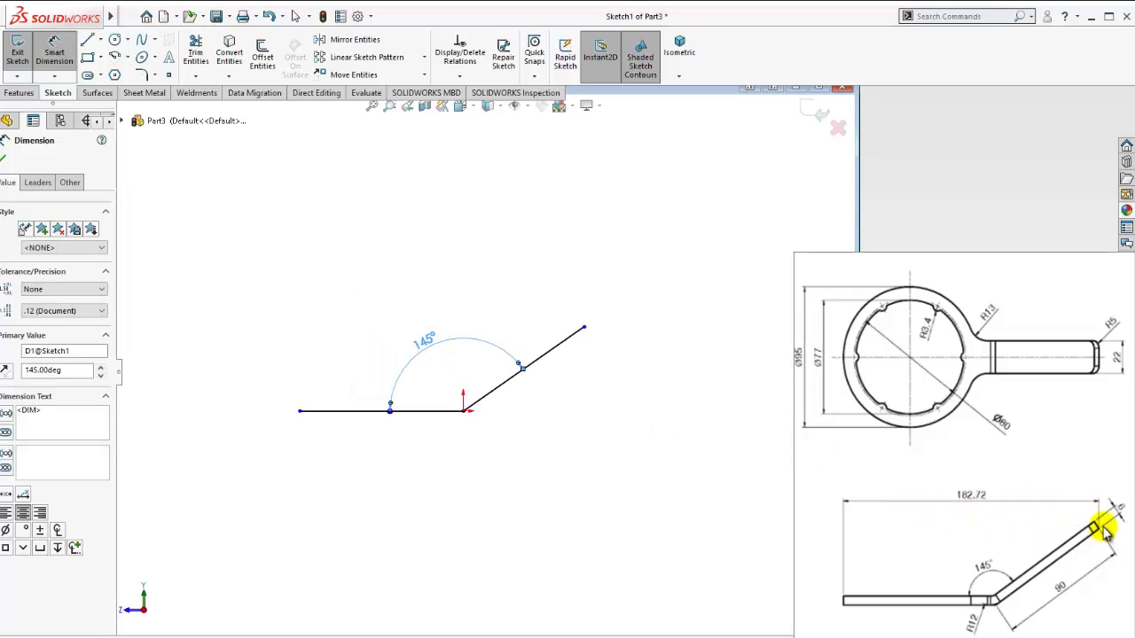
- Dimension the profile's overall horizontal width to 182.72
click(300, 413)
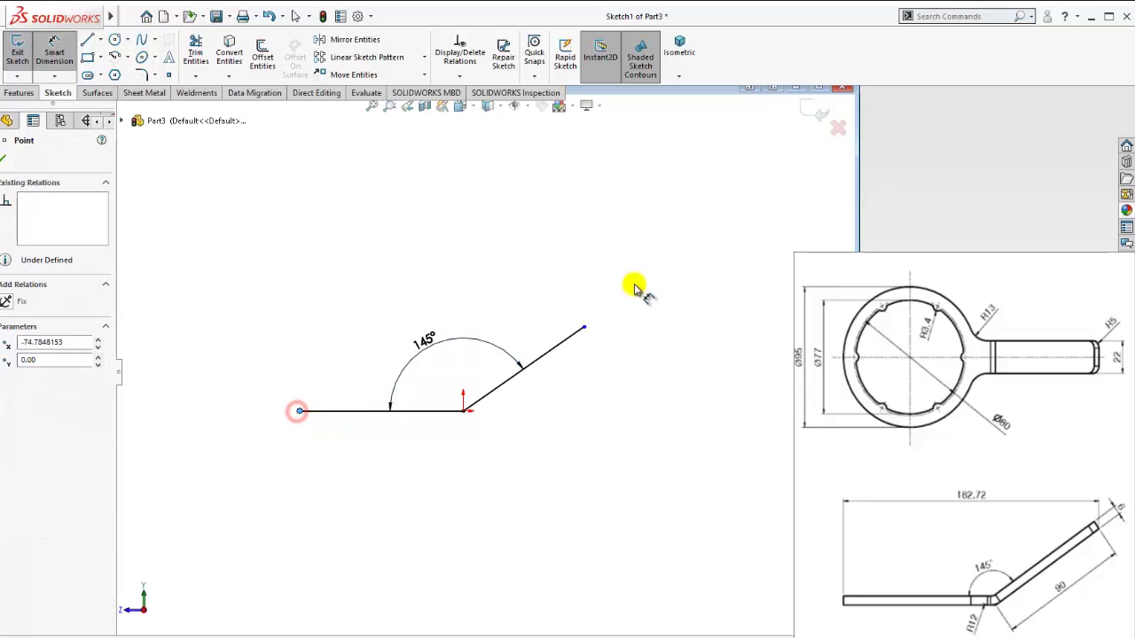
click(585, 327)
click(517, 222)
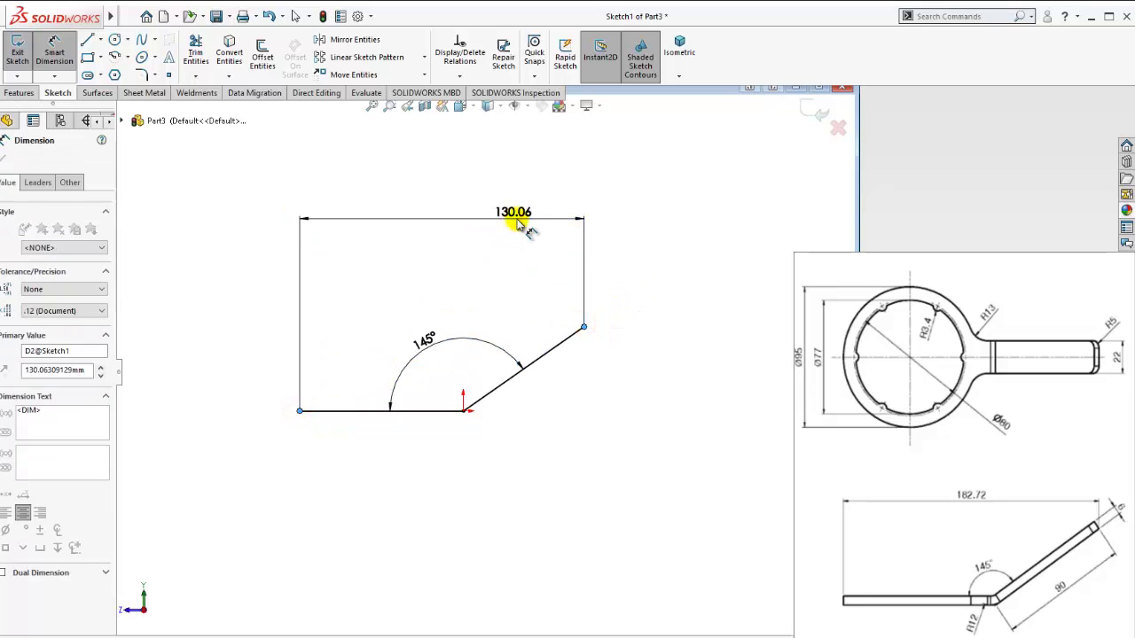
text(18)
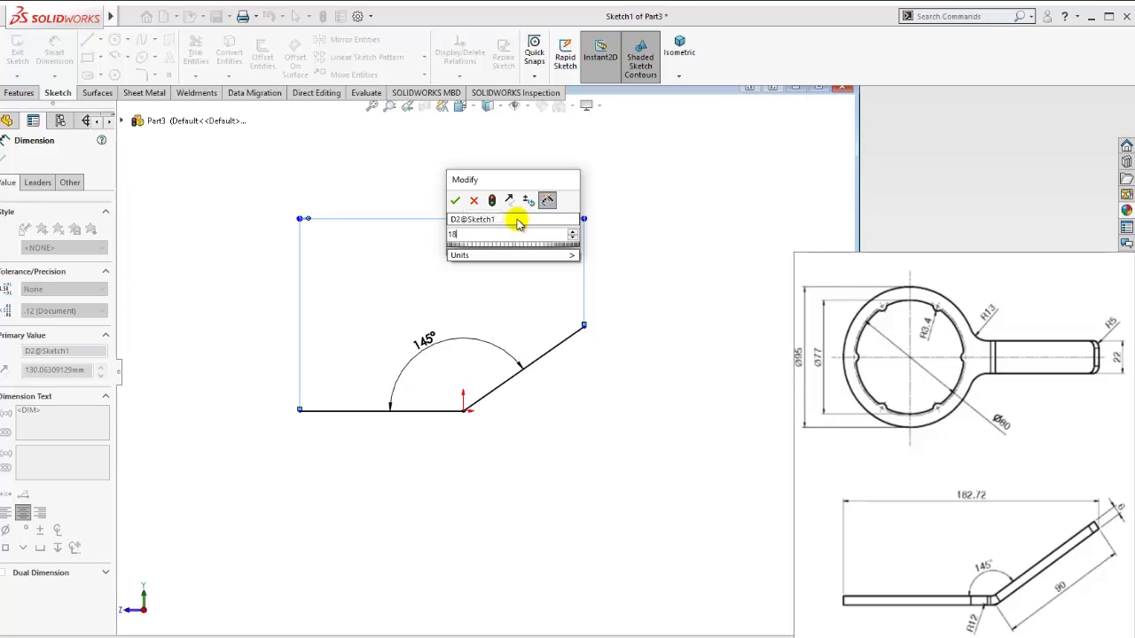
text(2.72)
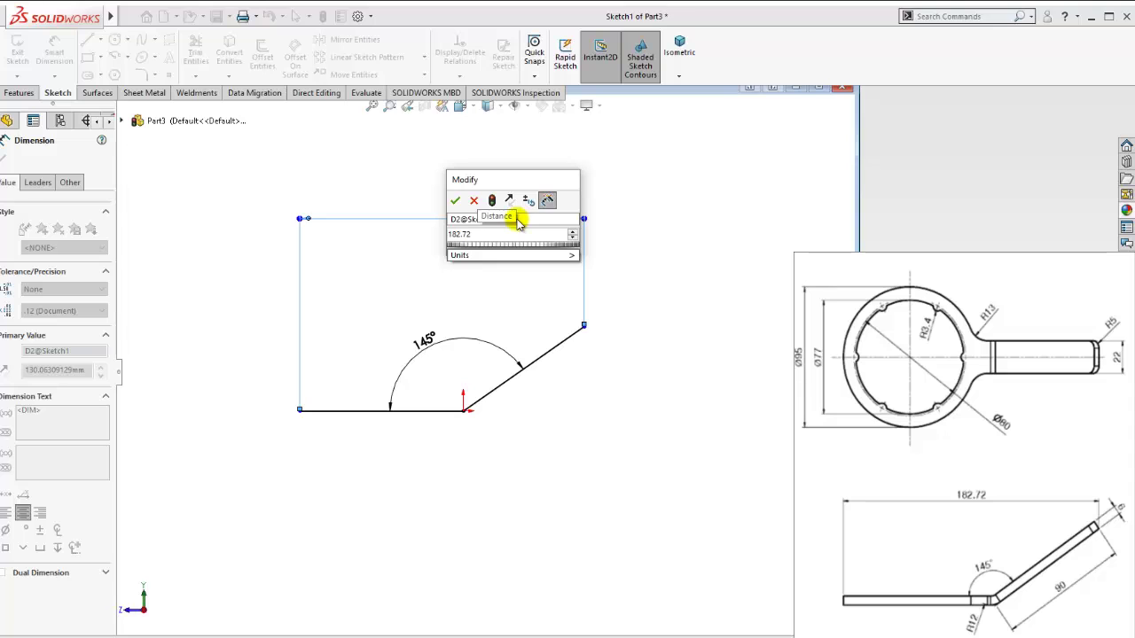
key(Return)
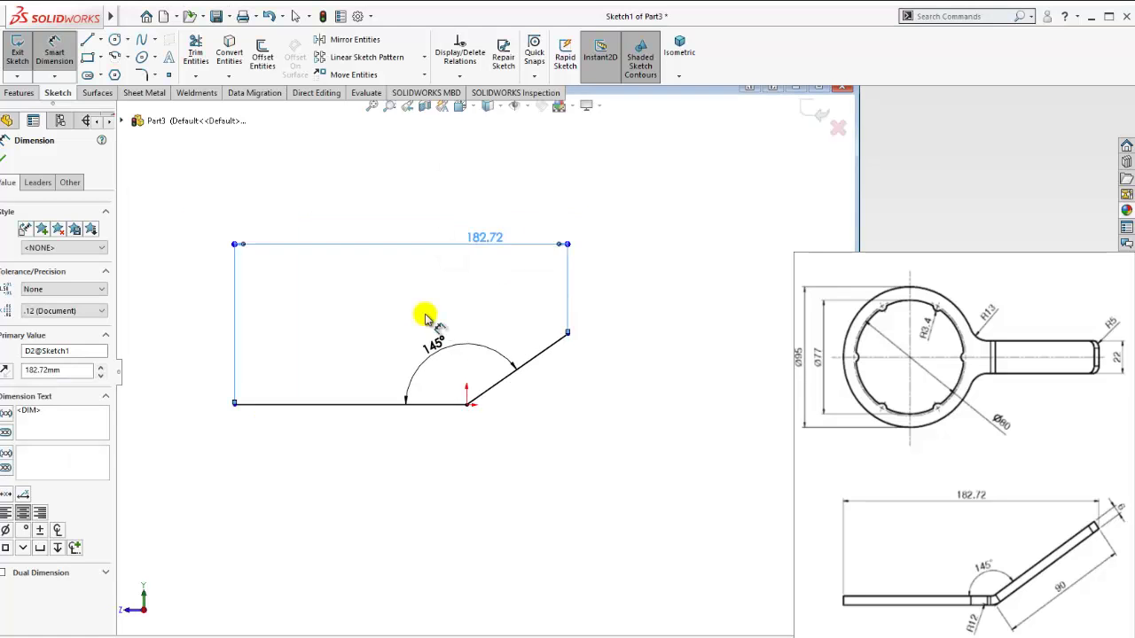
key(Escape)
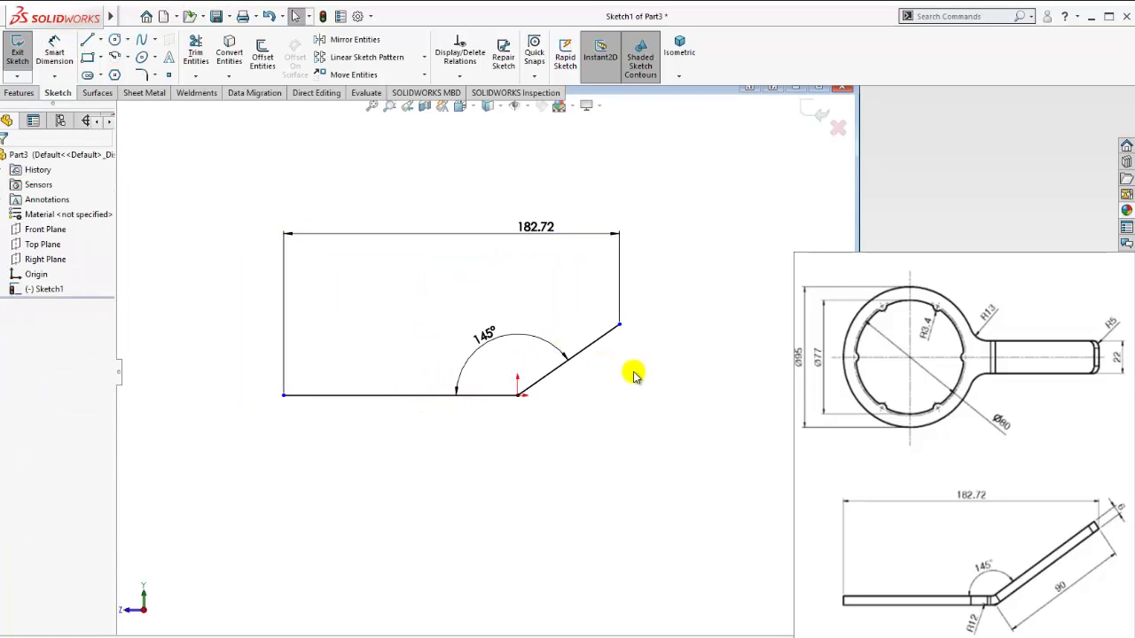
- Dimension the angled leg to 90 mm long and view the sketch isometrically
click(55, 51)
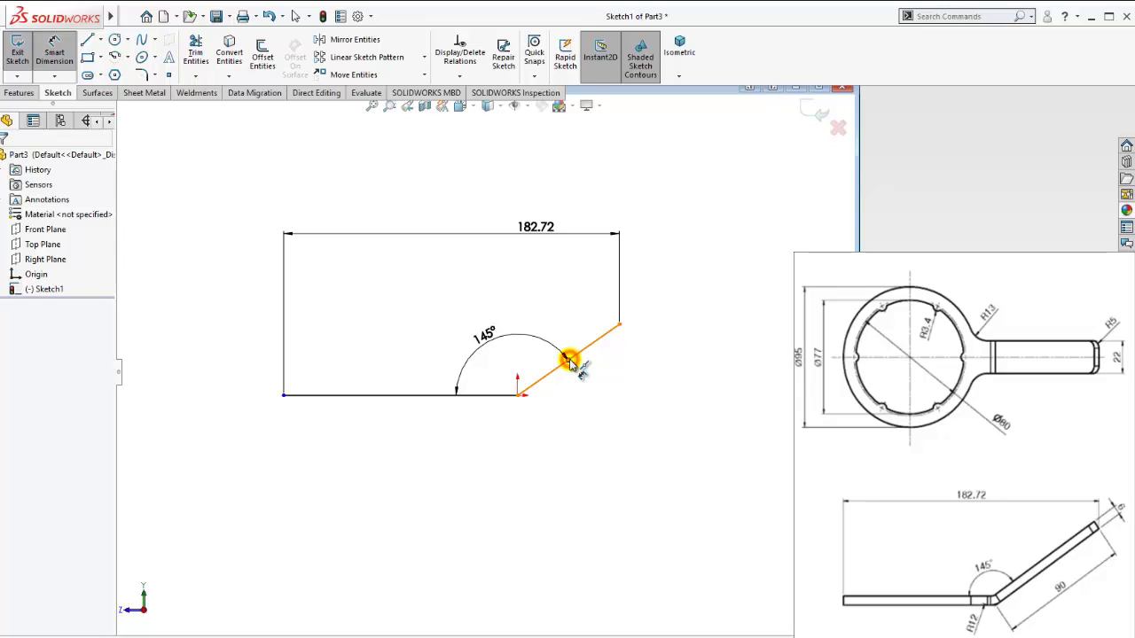
click(569, 360)
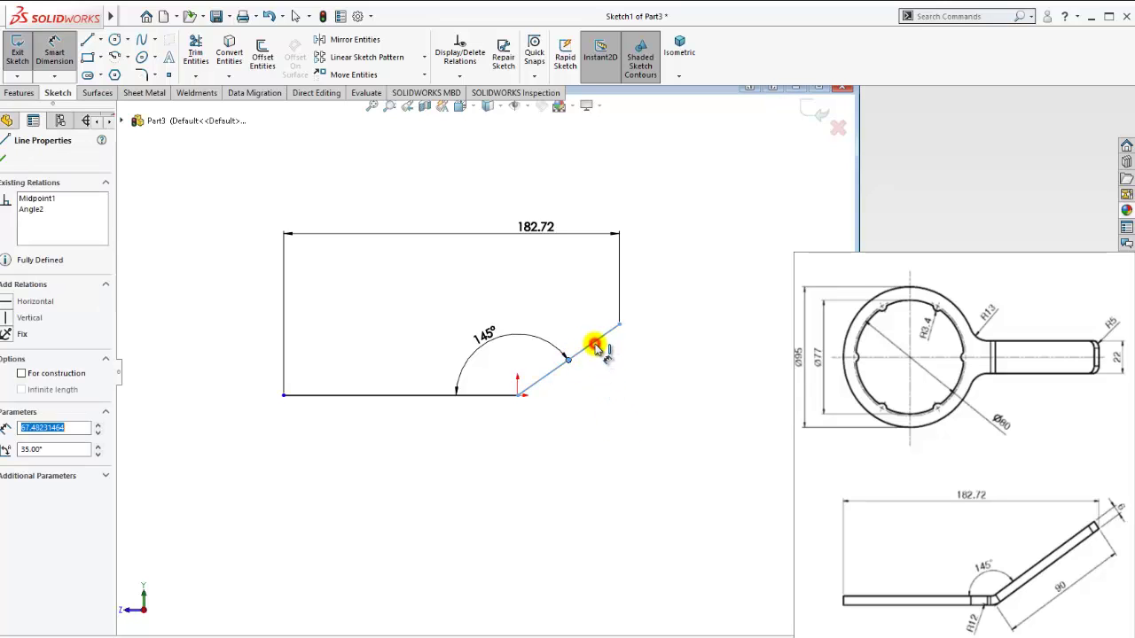
click(596, 345)
click(55, 52)
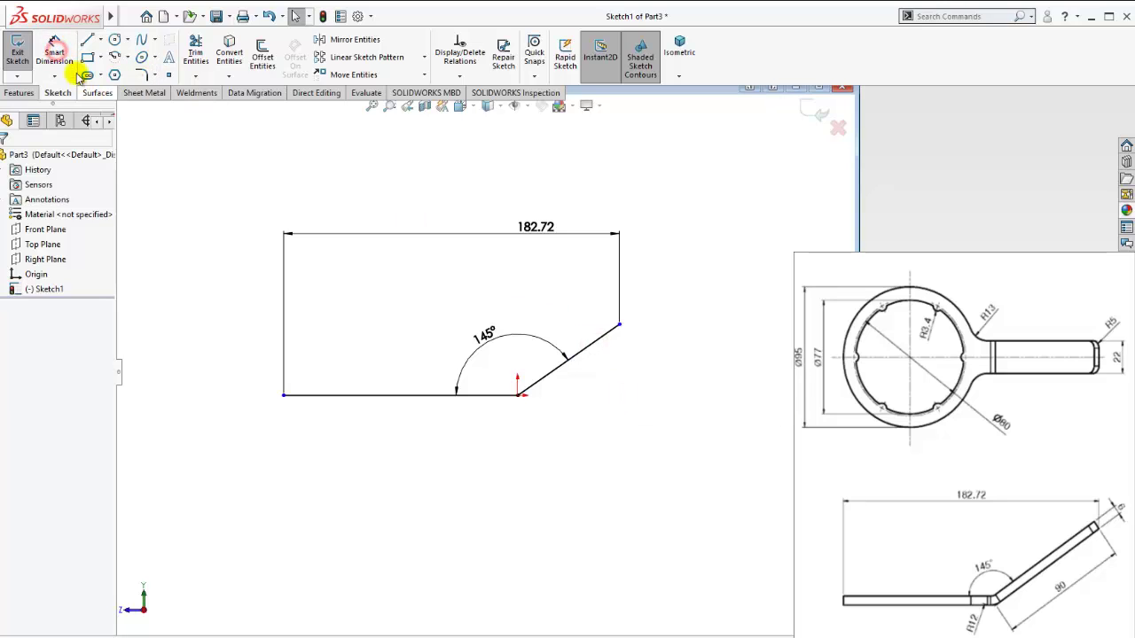
click(600, 341)
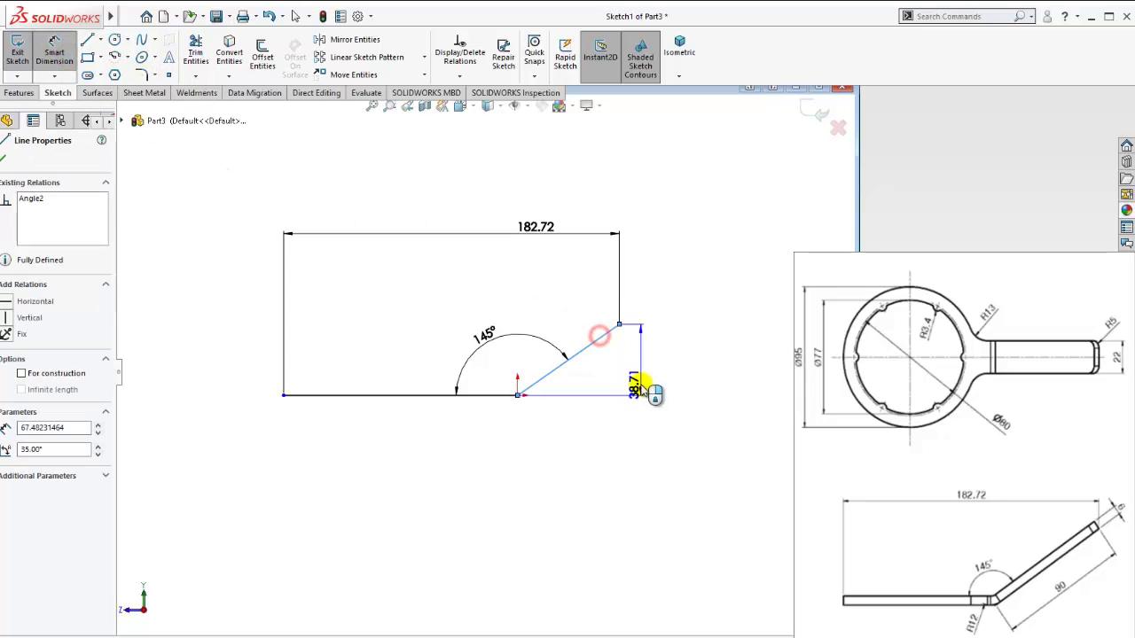
click(627, 420)
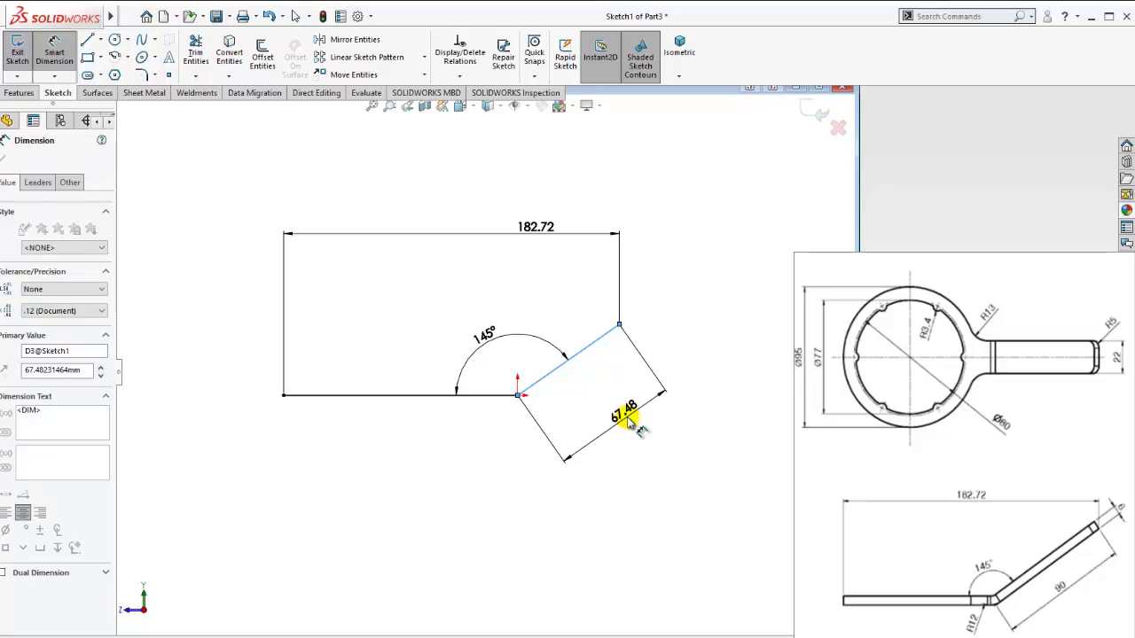
text(90)
key(Return)
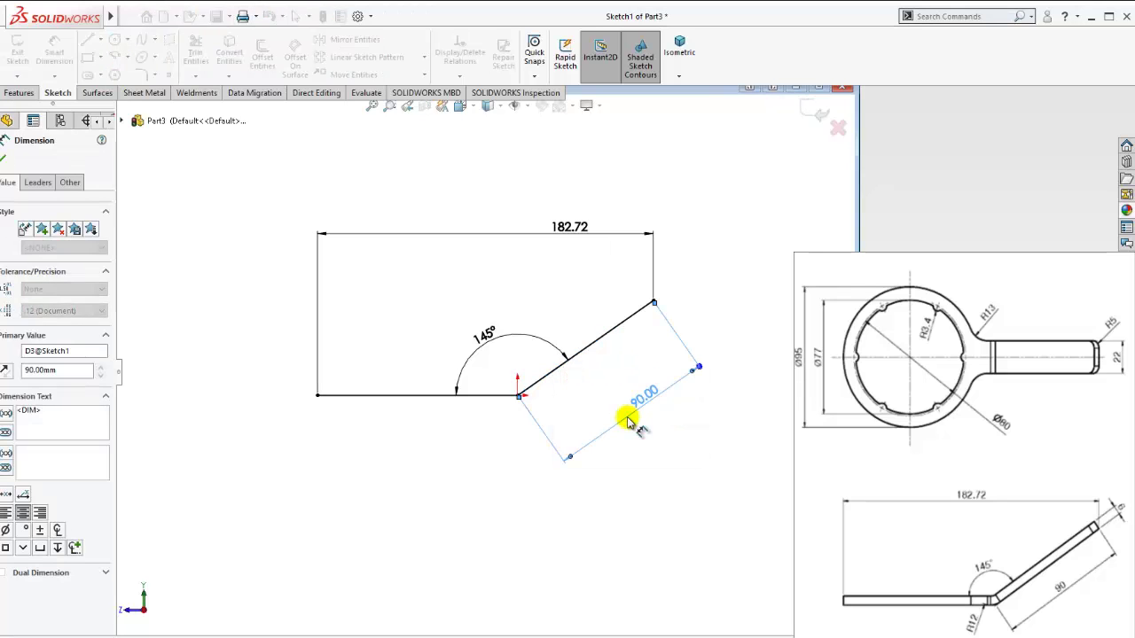
key(Escape)
click(680, 53)
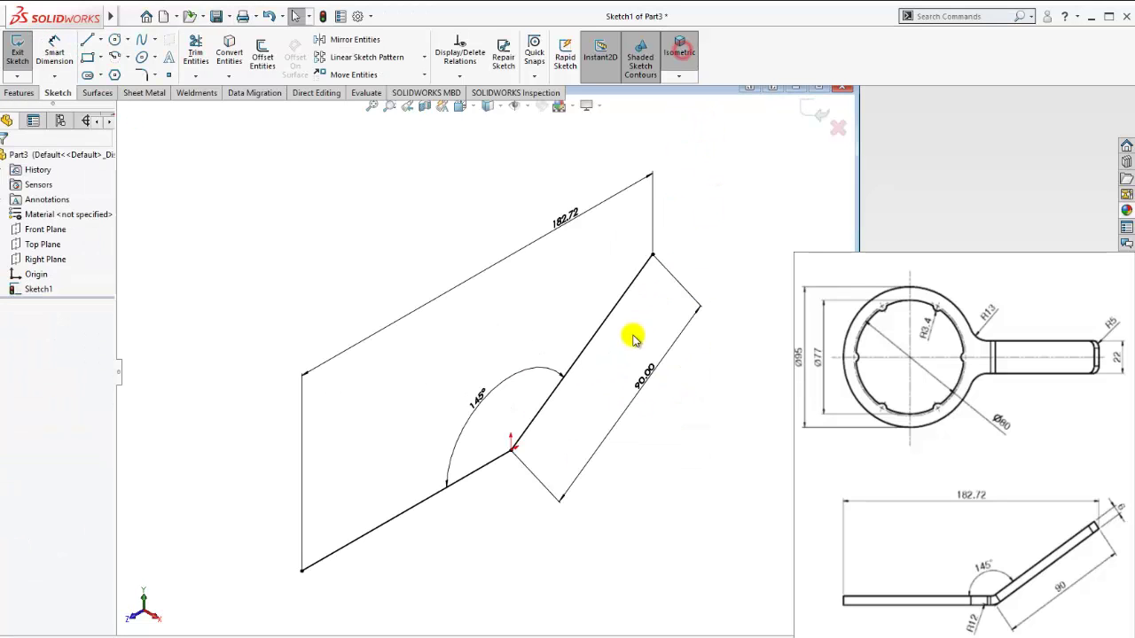
- Start a sheet-metal Base Flange from the bent sketch and orient the preview
click(147, 93)
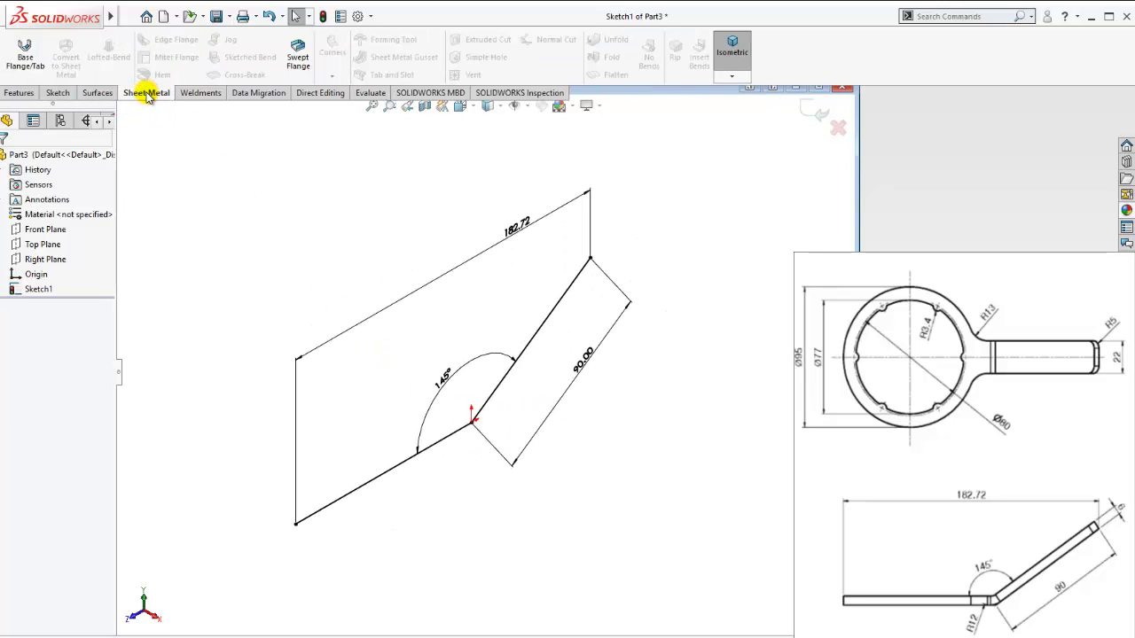
click(28, 64)
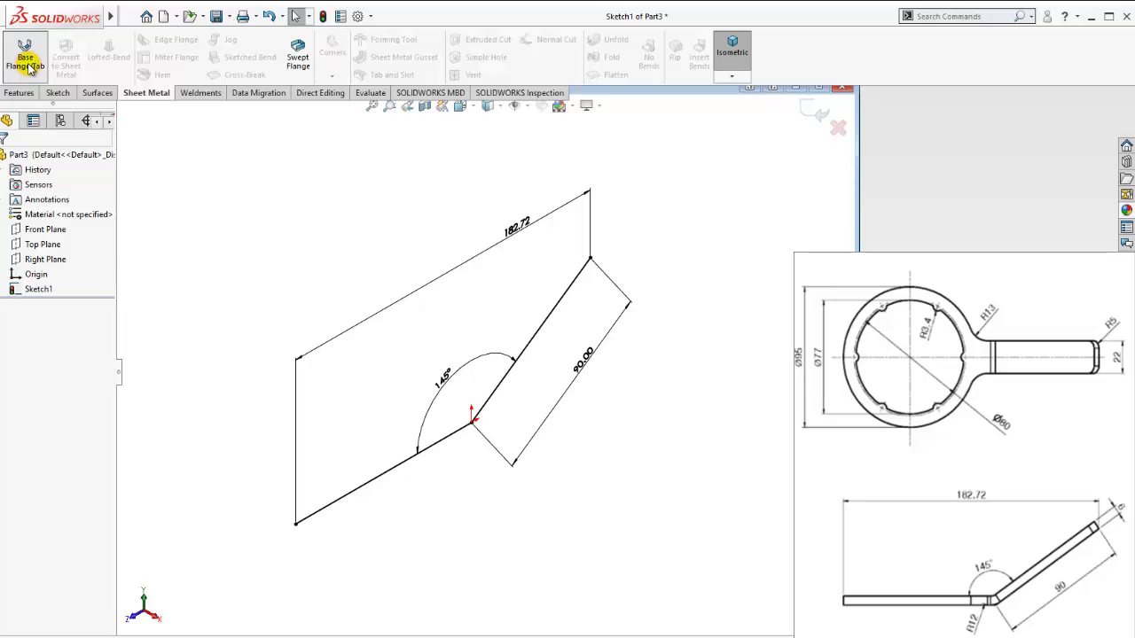
key(ctrl+8)
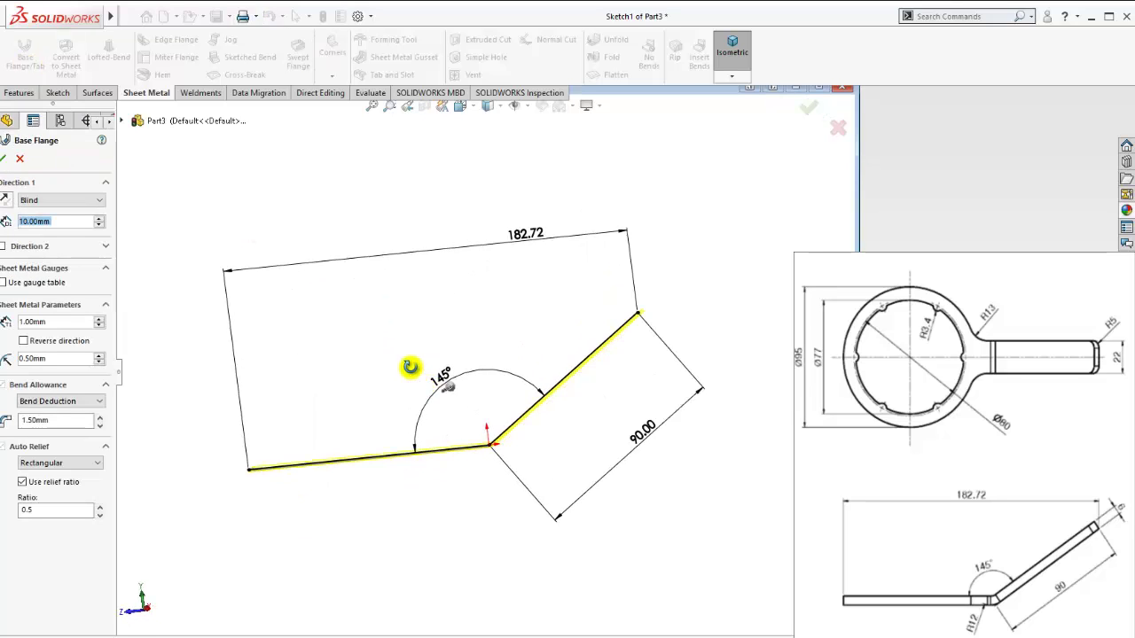
scroll(499, 446, down, 3)
scroll(499, 431, down, 2)
middle_drag(496, 430, 464, 456)
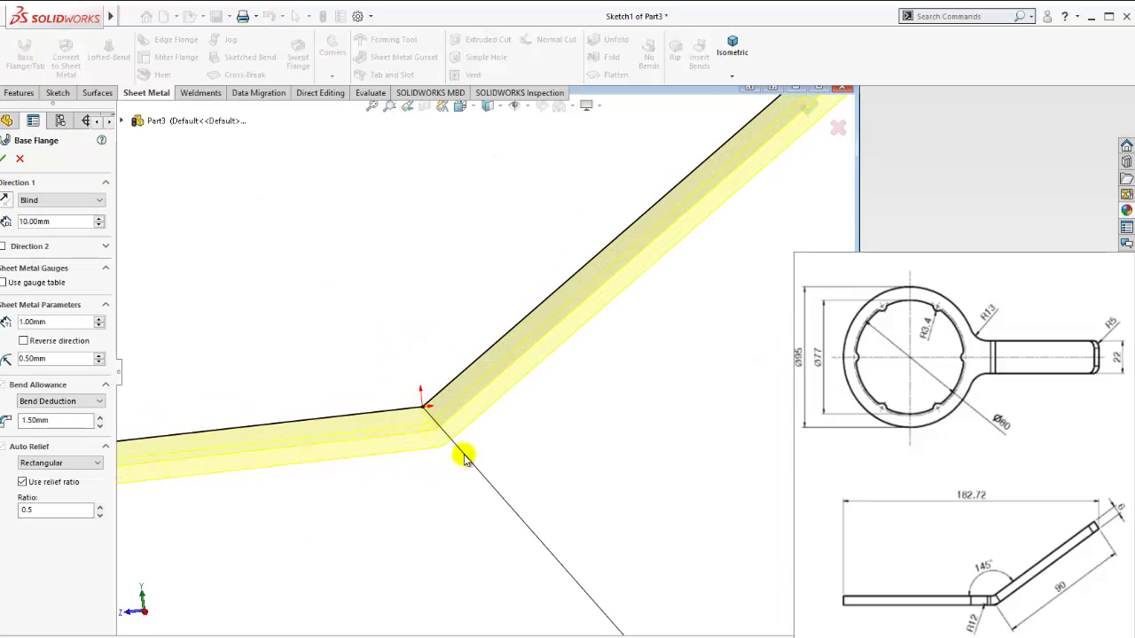
- Set the flange depth to Mid Plane at 120 mm
click(99, 200)
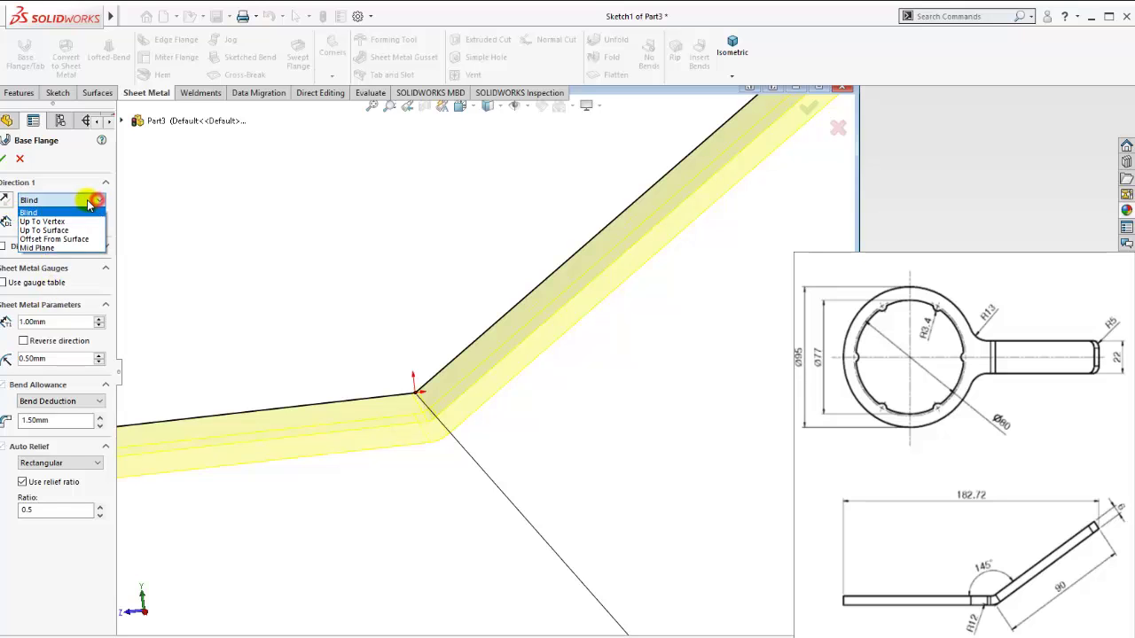
click(53, 243)
mouse_move(187, 250)
middle_down()
mouse_move(380, 294)
mouse_move(253, 313)
middle_up()
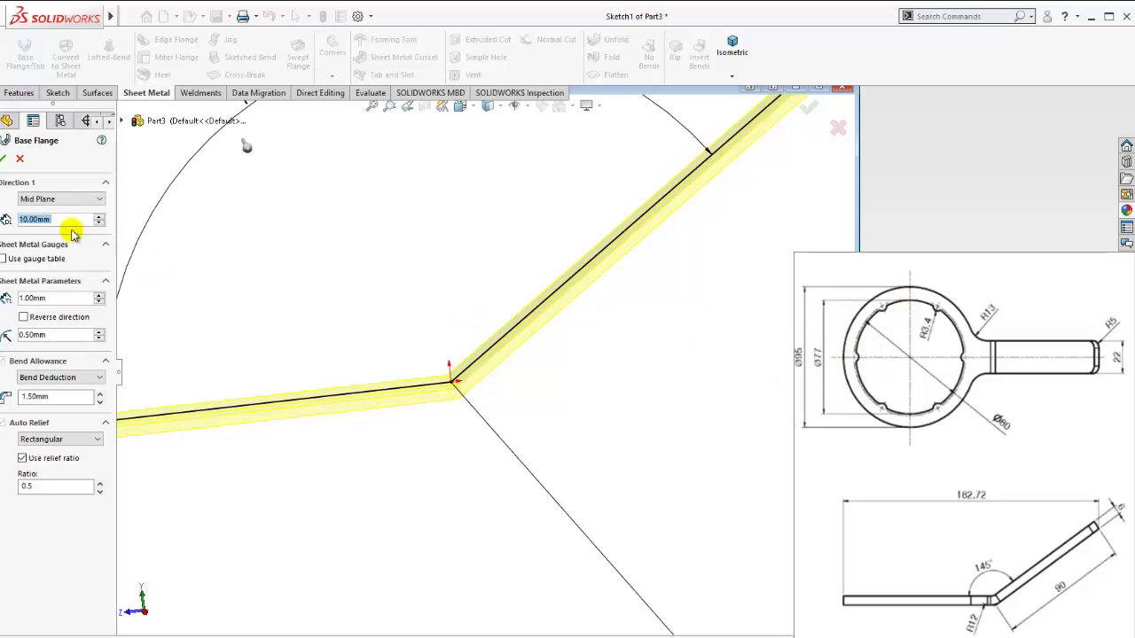
text(120)
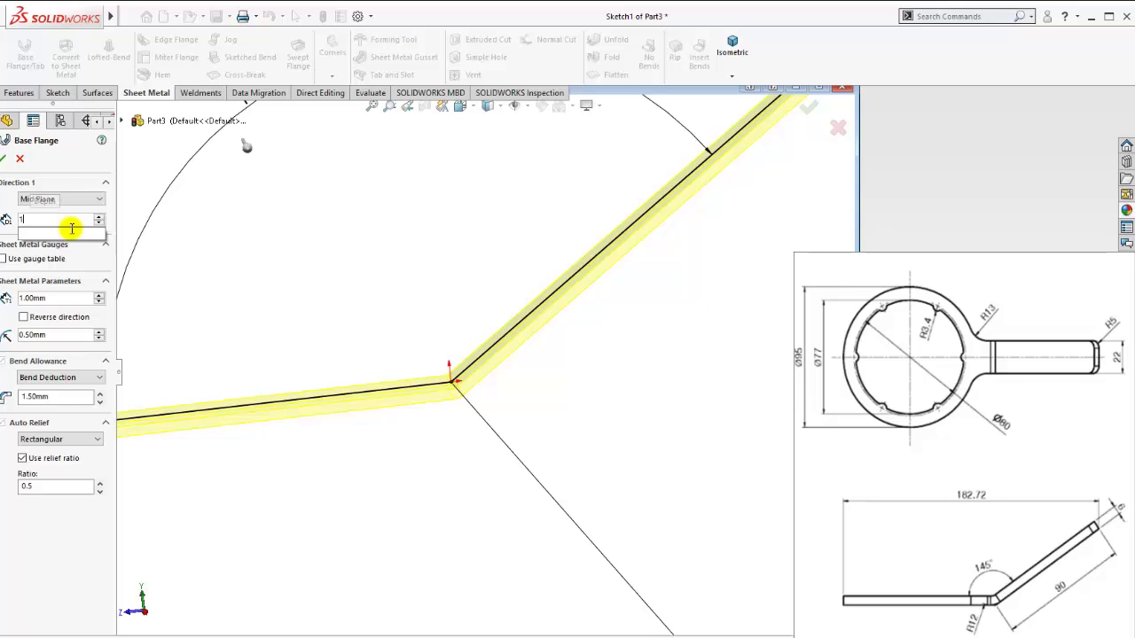
key(Return)
scroll(531, 299, up, 3)
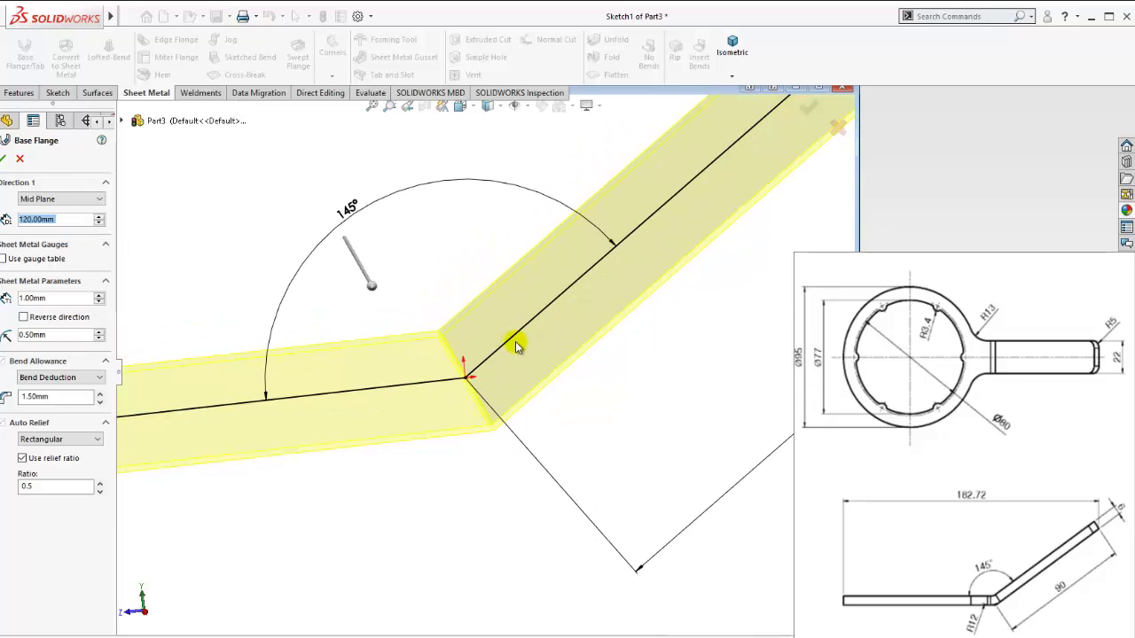
scroll(515, 341, up, 2)
scroll(496, 405, down, 4)
key(ctrl+8)
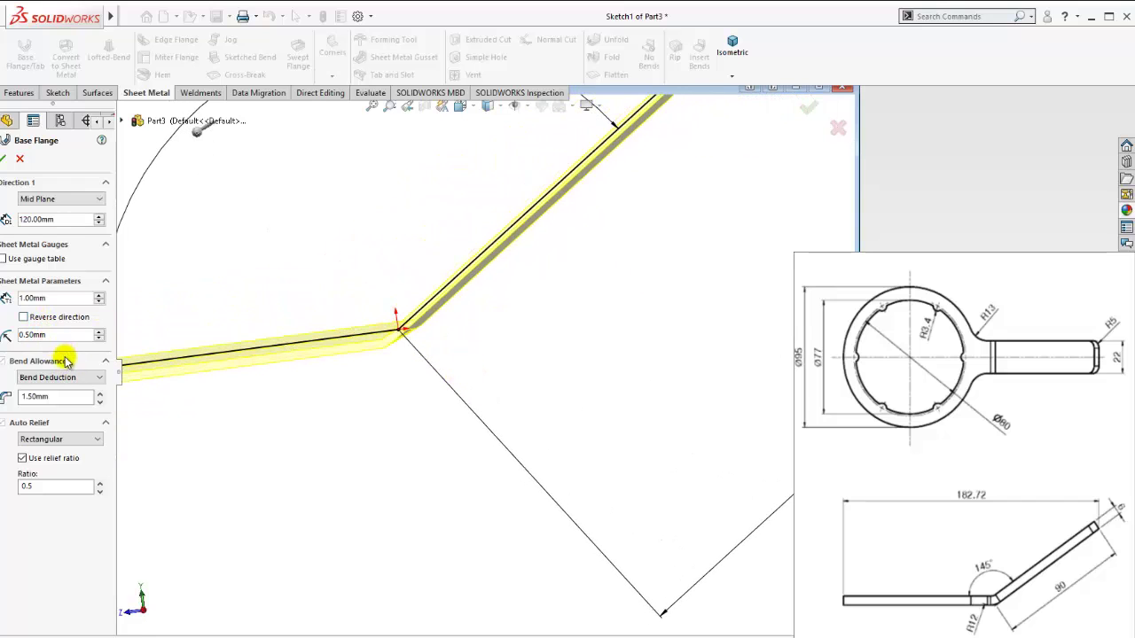
- Set the sheet thickness to 6 mm and reverse its direction
double_click(64, 303)
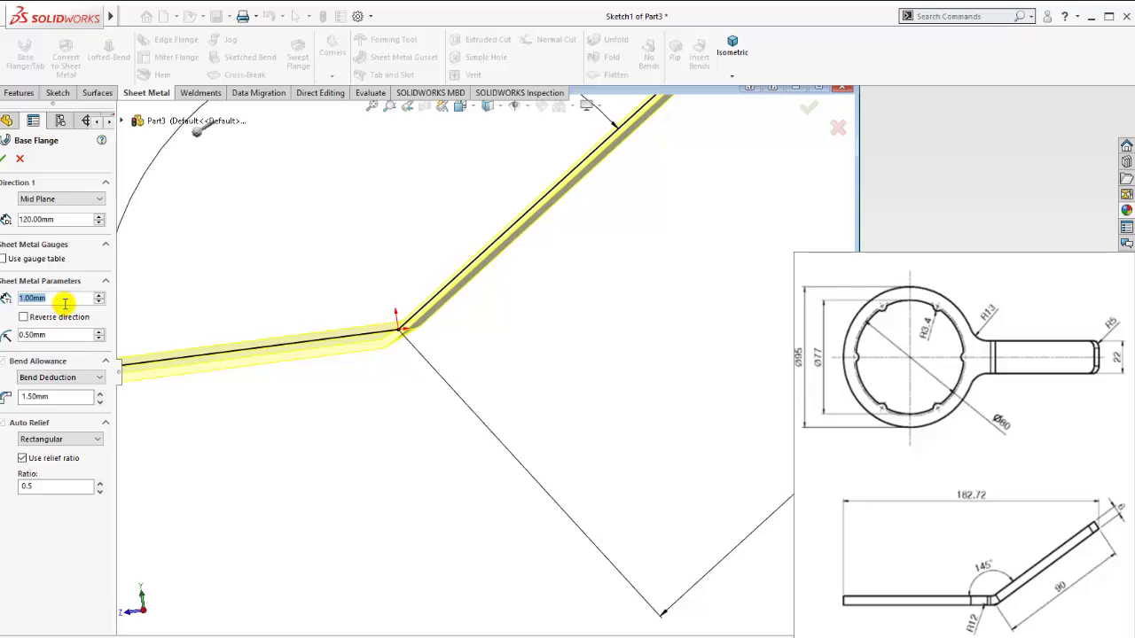
text(6)
key(Return)
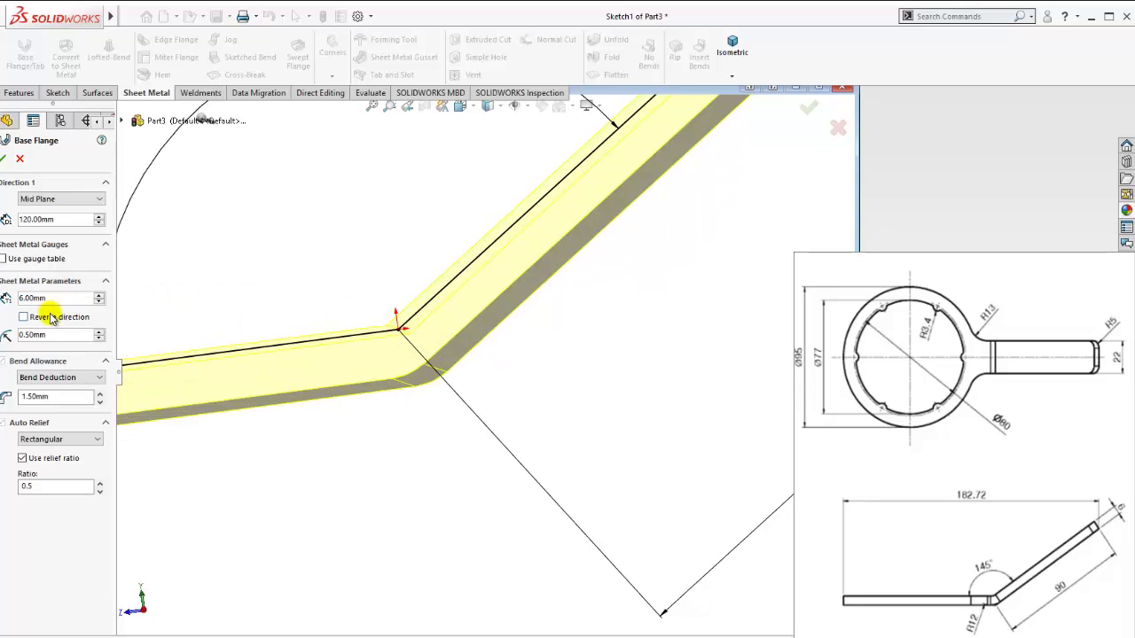
click(24, 319)
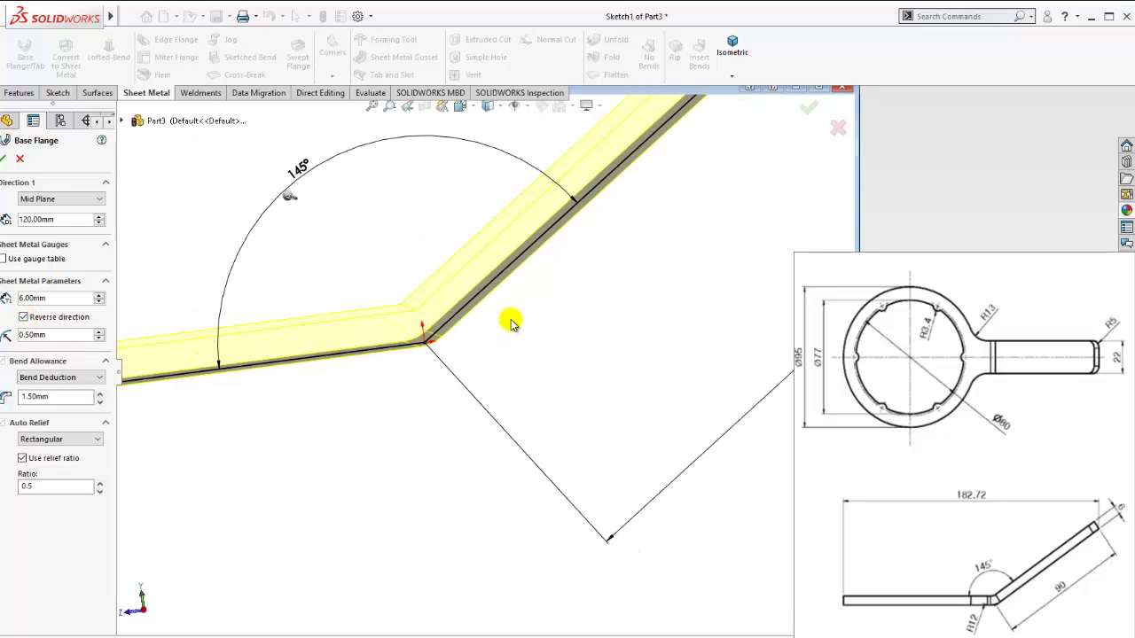
scroll(514, 319, up, 3)
scroll(492, 328, up, 2)
scroll(443, 354, up, 2)
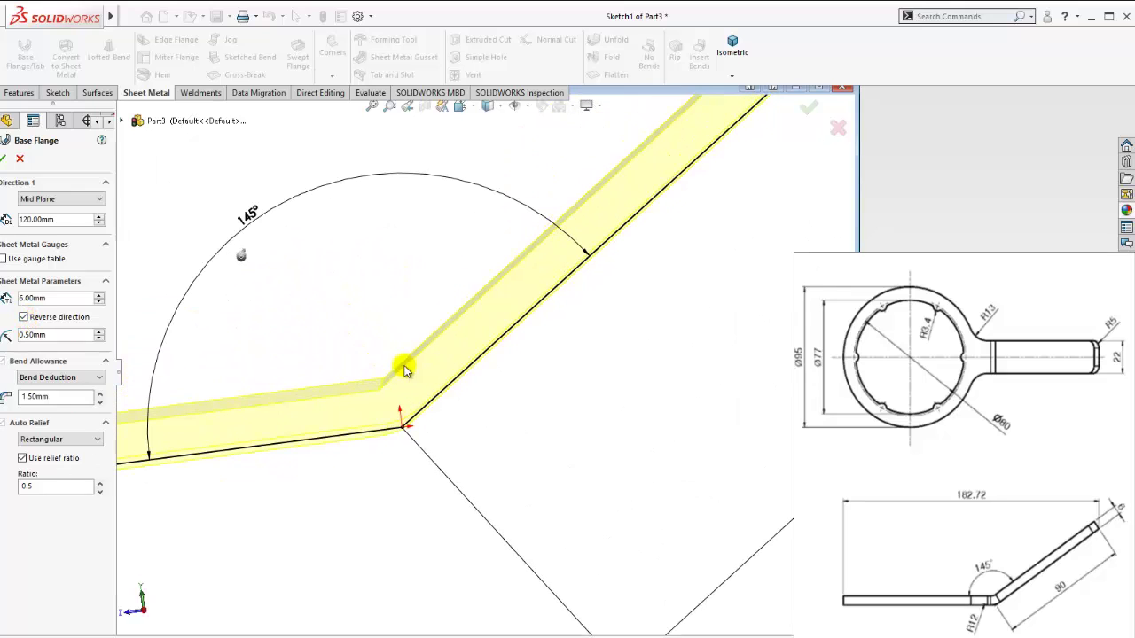
scroll(395, 363, up, 2)
scroll(386, 368, up, 2)
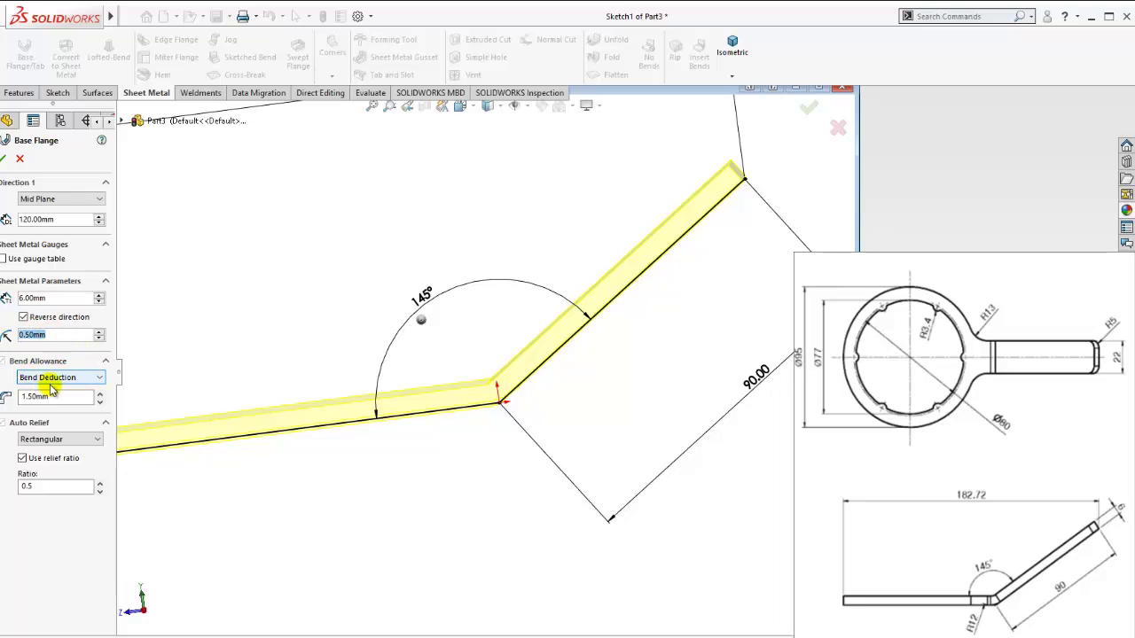
- Use a K-Factor 0.5 bend allowance and create the base flange
click(51, 379)
click(36, 398)
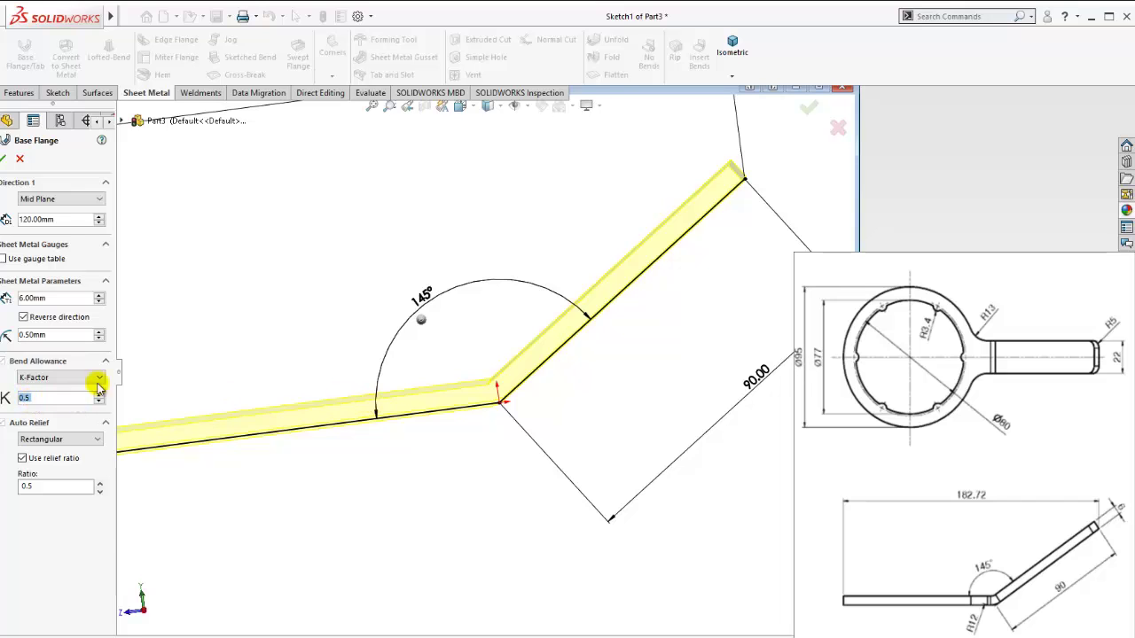
middle_drag(392, 375, 429, 423)
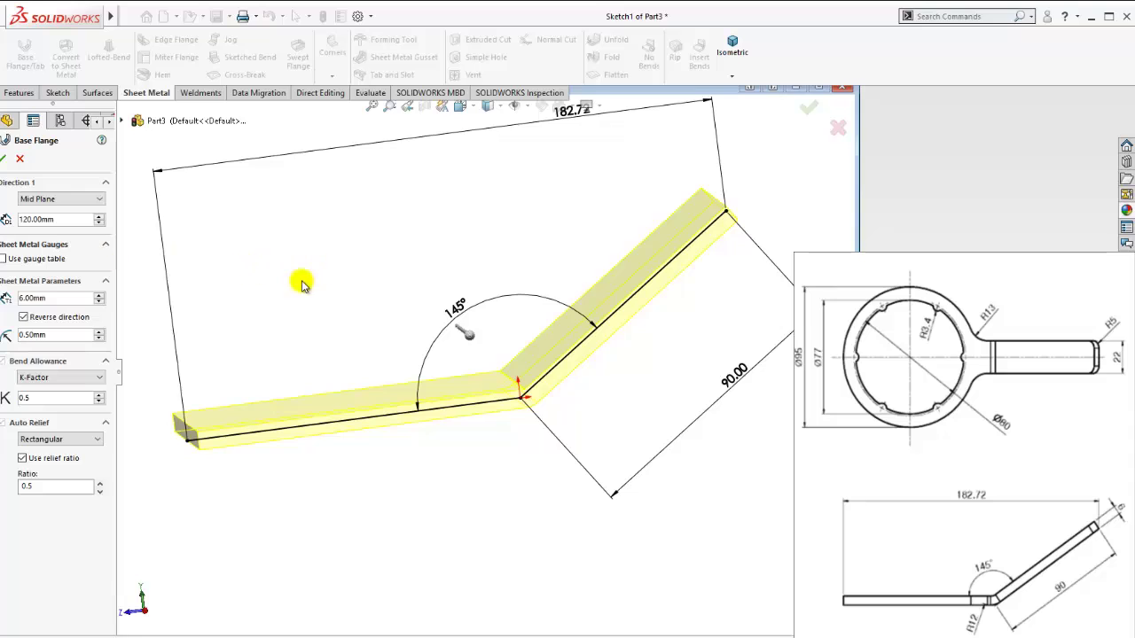
middle_drag(300, 283, 314, 299)
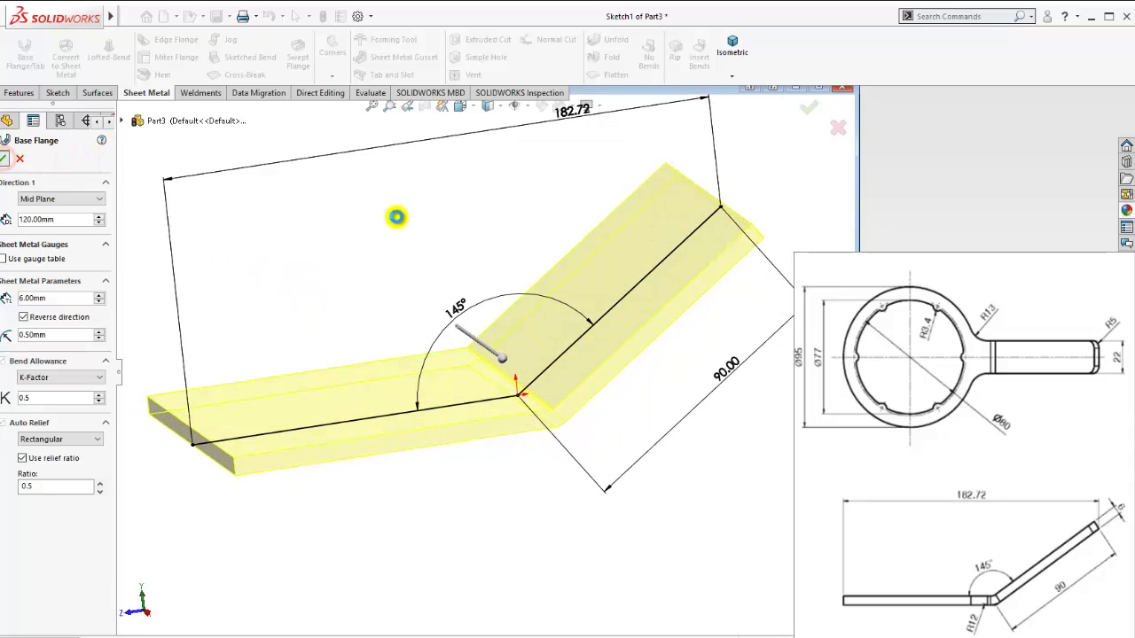
key(Return)
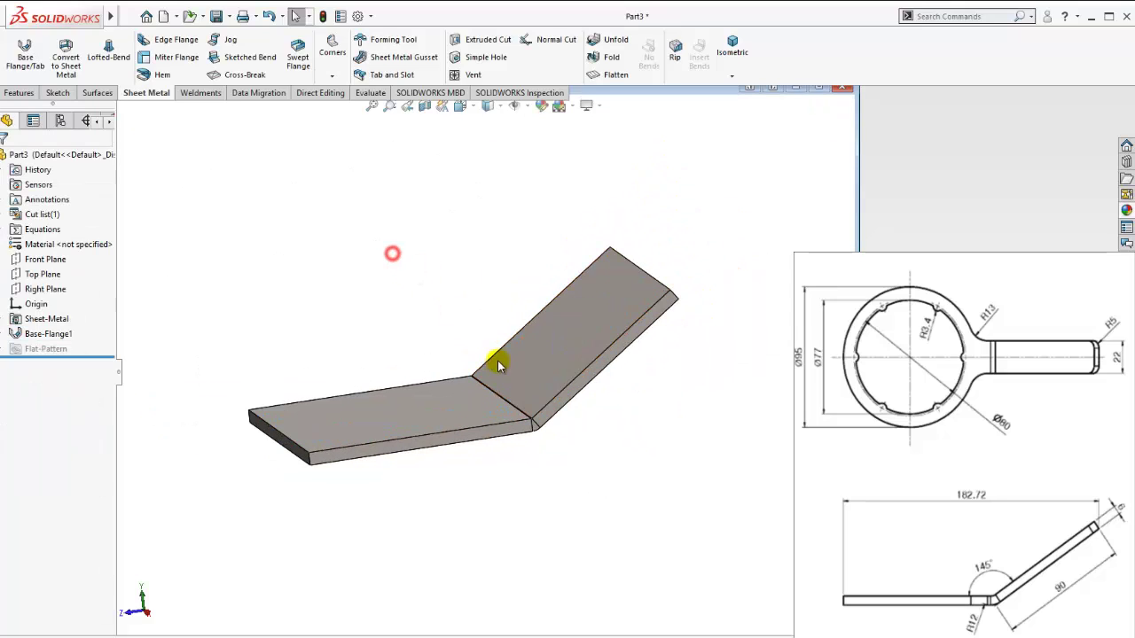
- Orbit the part and open a new sketch normal to the flange's lower flat face
mouse_move(482, 354)
middle_down()
mouse_move(590, 331)
mouse_move(585, 423)
mouse_move(565, 390)
mouse_move(551, 399)
mouse_move(555, 380)
mouse_move(499, 375)
mouse_move(599, 426)
middle_up()
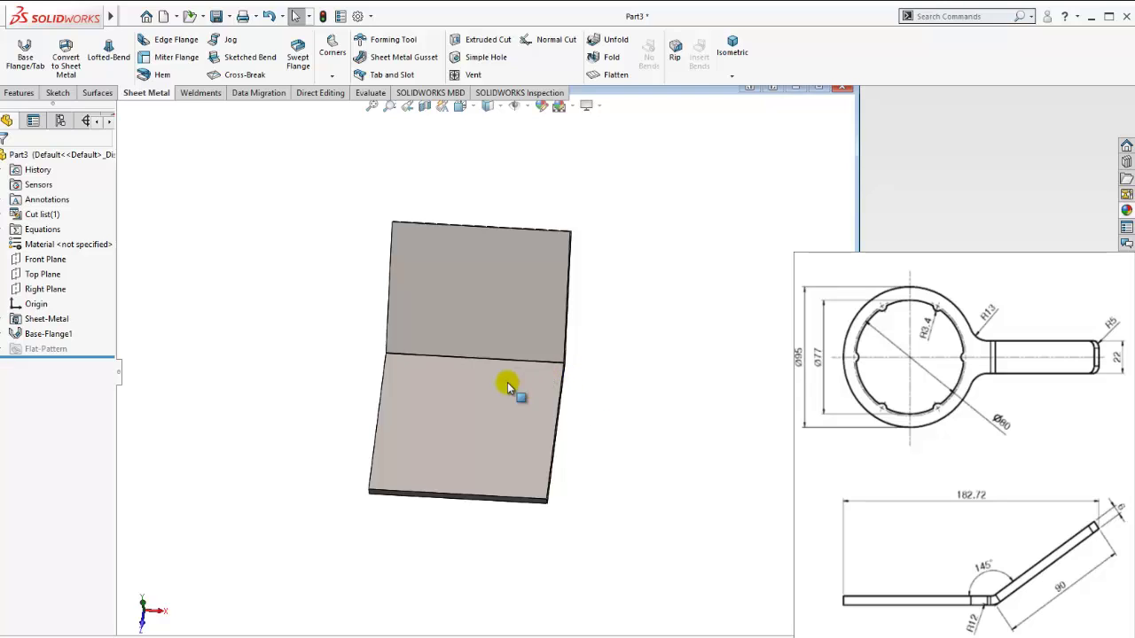
click(525, 398)
click(593, 436)
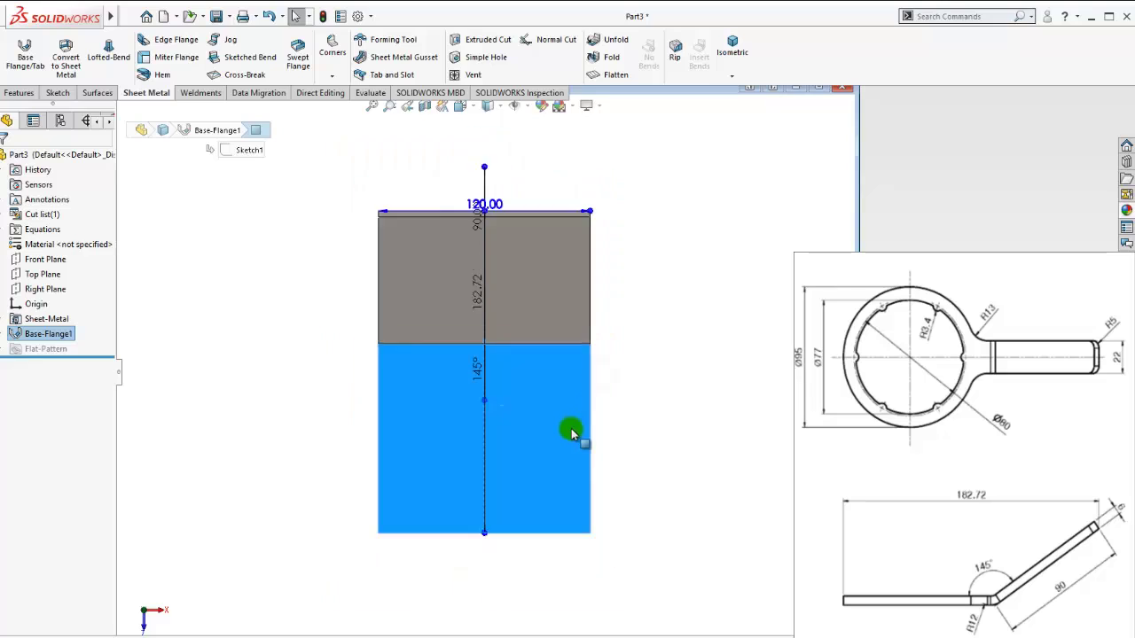
click(577, 374)
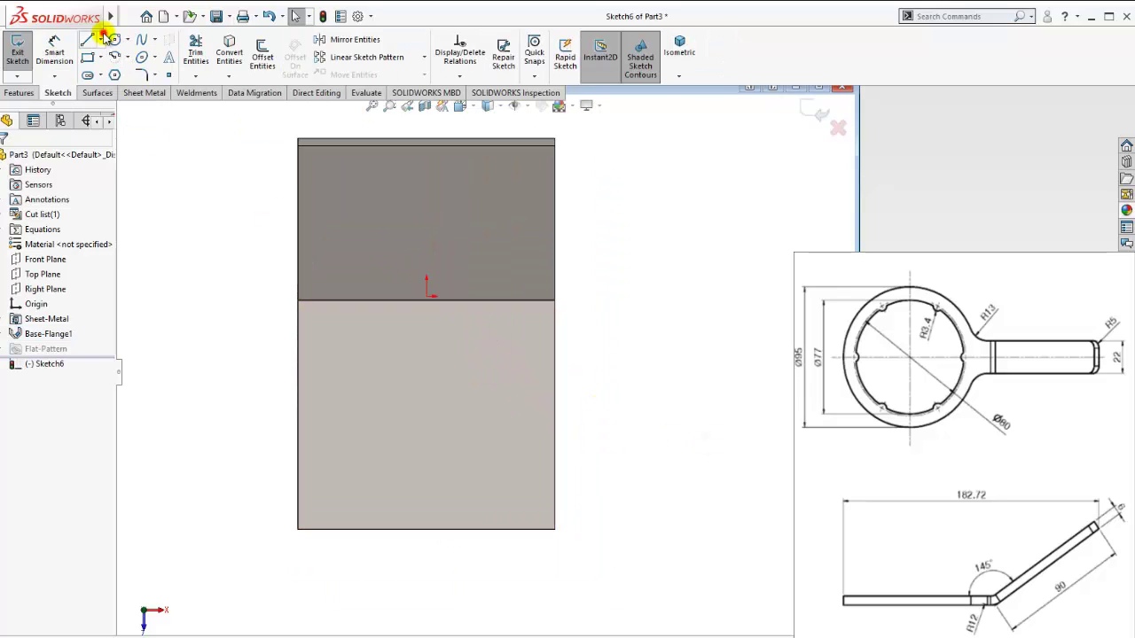
- Draw a vertical centerline across the face and a circle centred on it reaching the bottom edge
click(100, 39)
click(96, 68)
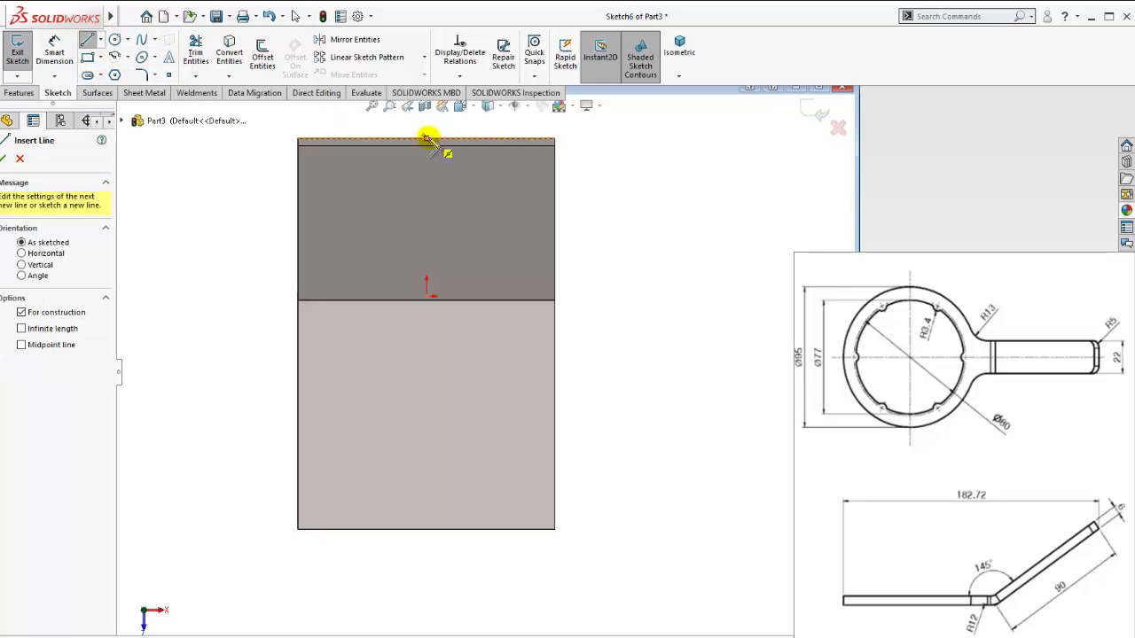
click(426, 139)
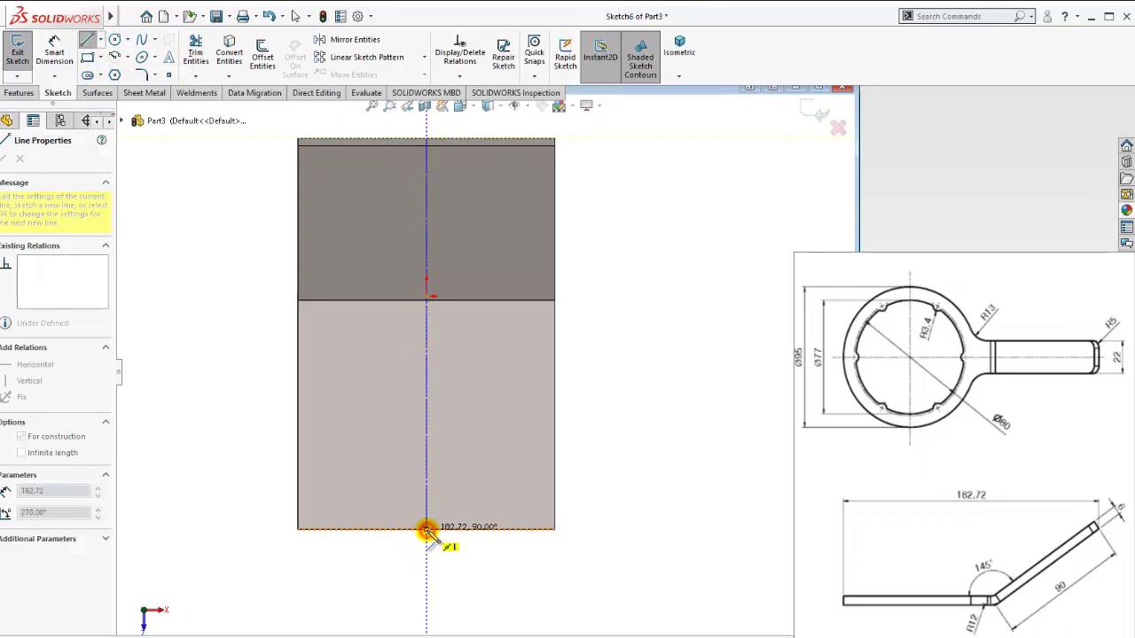
click(426, 529)
key(Escape)
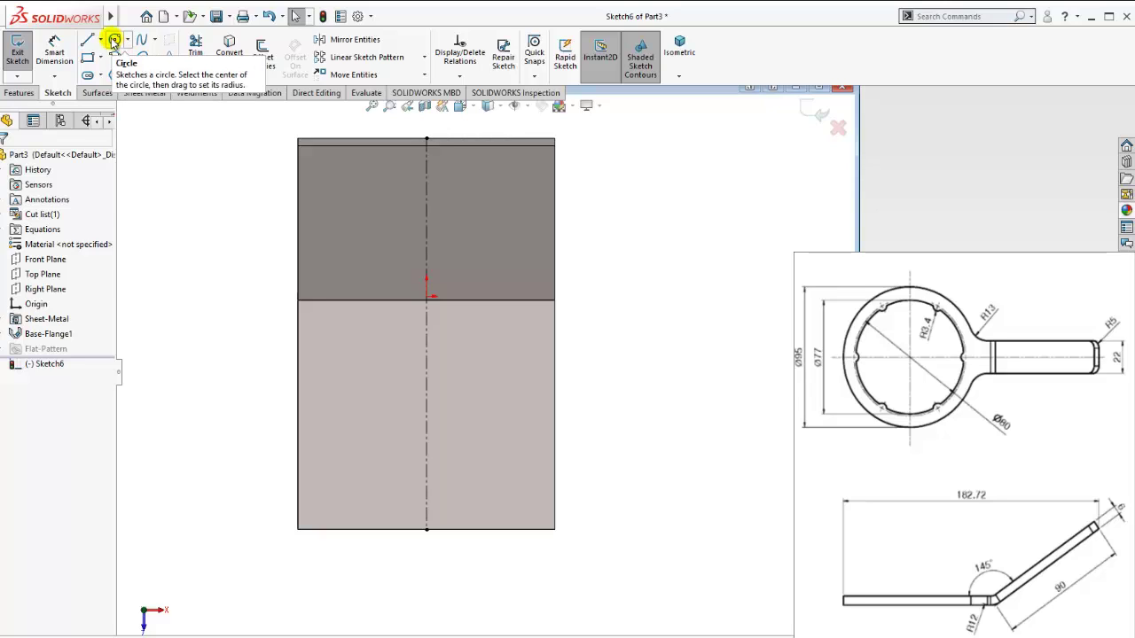
click(114, 40)
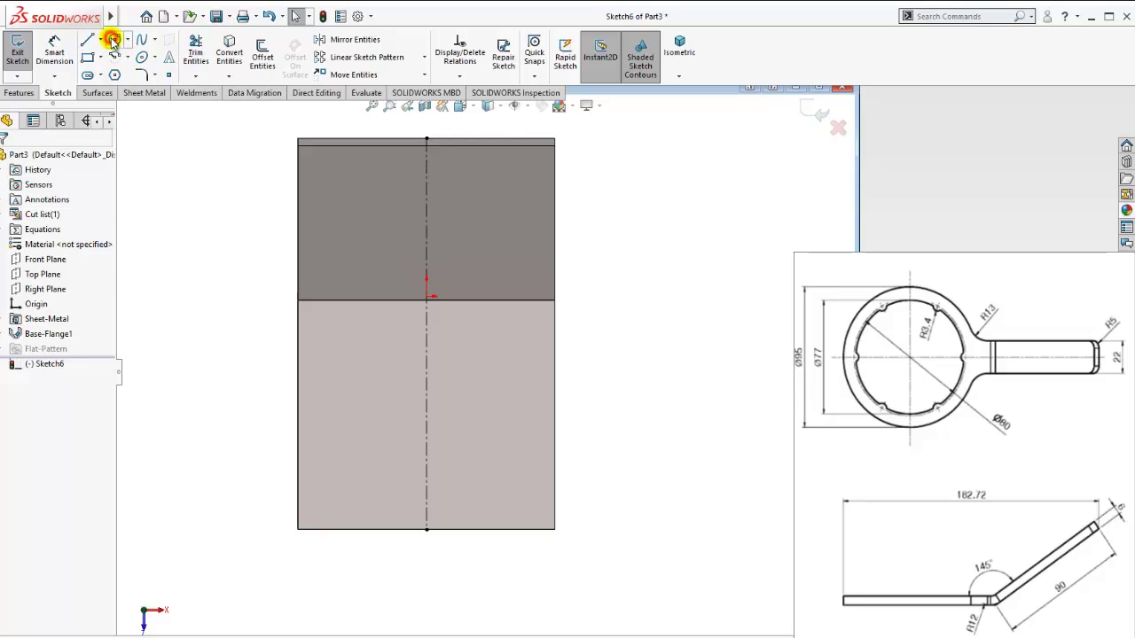
click(426, 422)
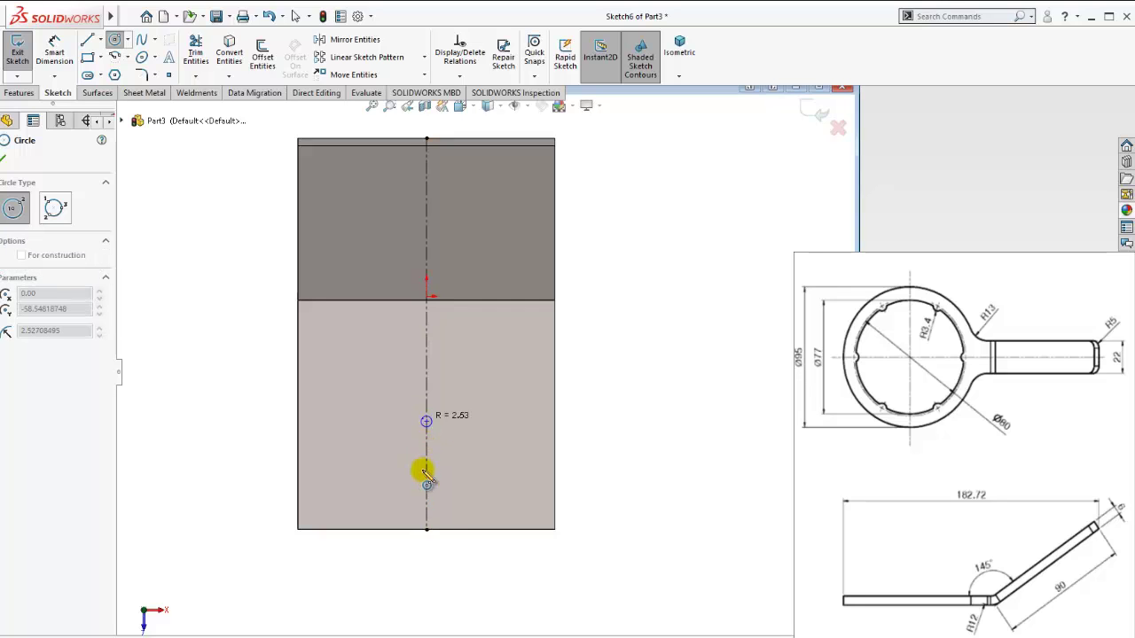
click(427, 529)
key(Escape)
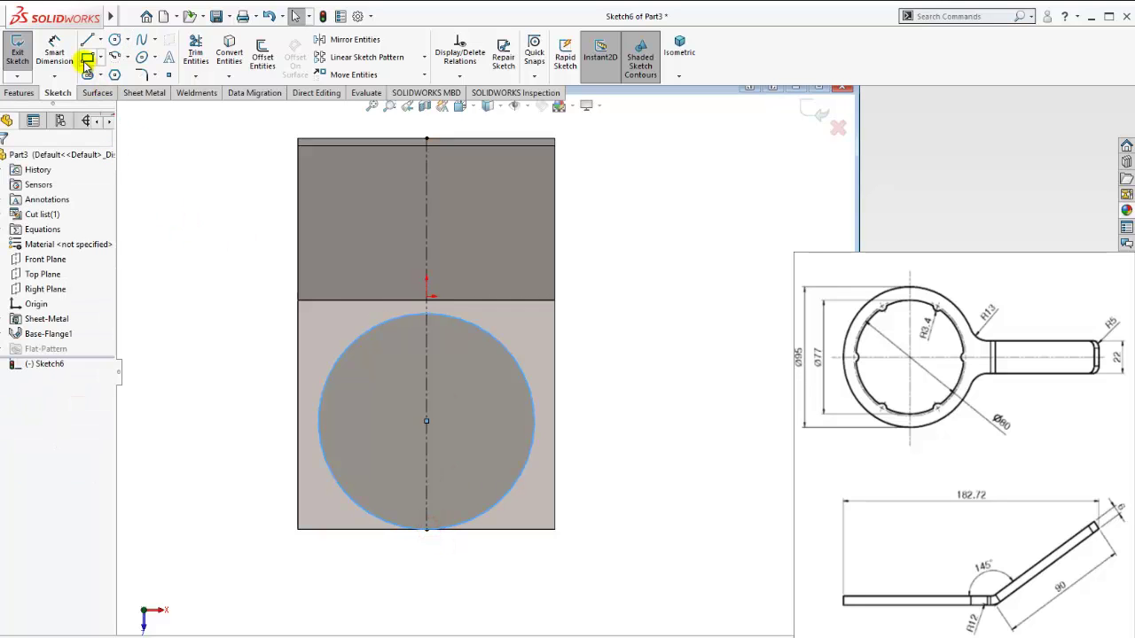
- Dimension the ring head's outer circle to a 95 mm diameter
click(54, 51)
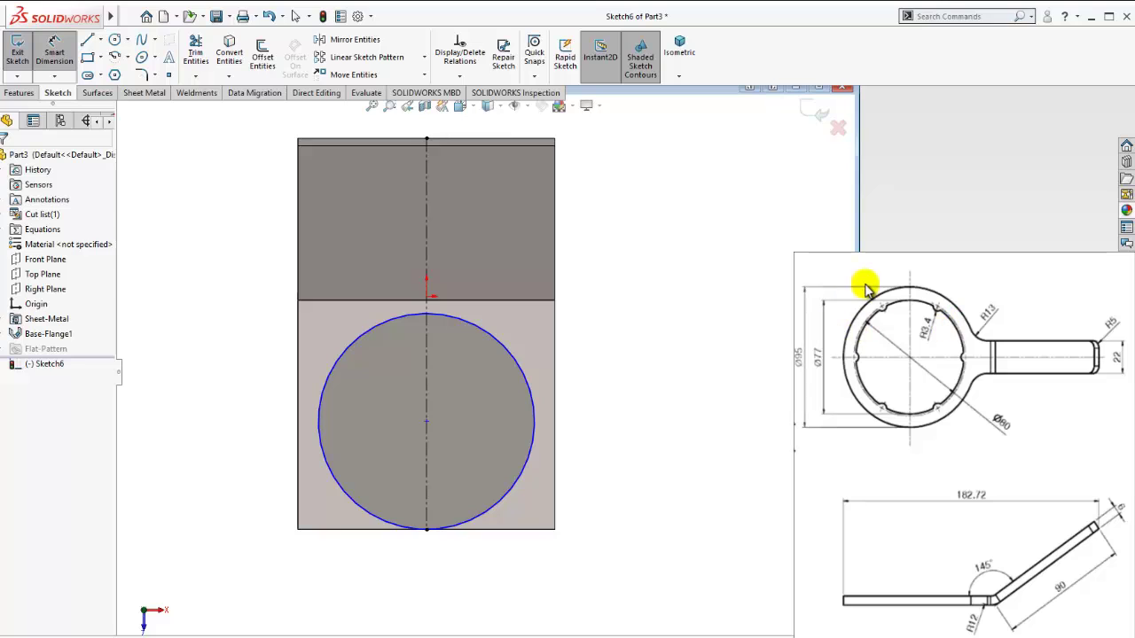
click(363, 334)
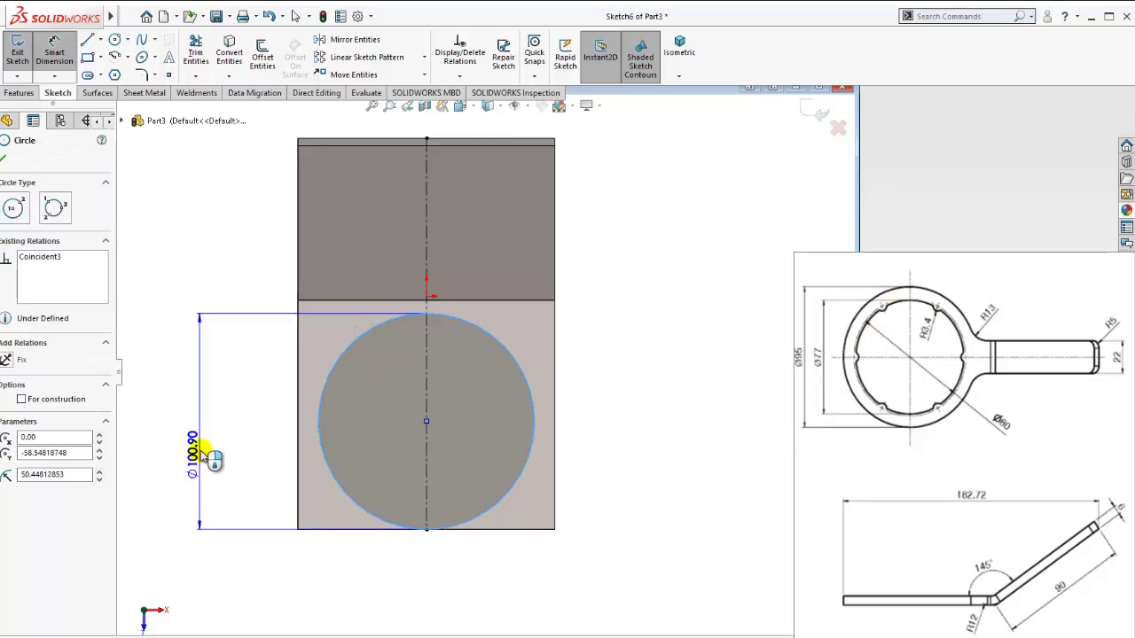
click(202, 444)
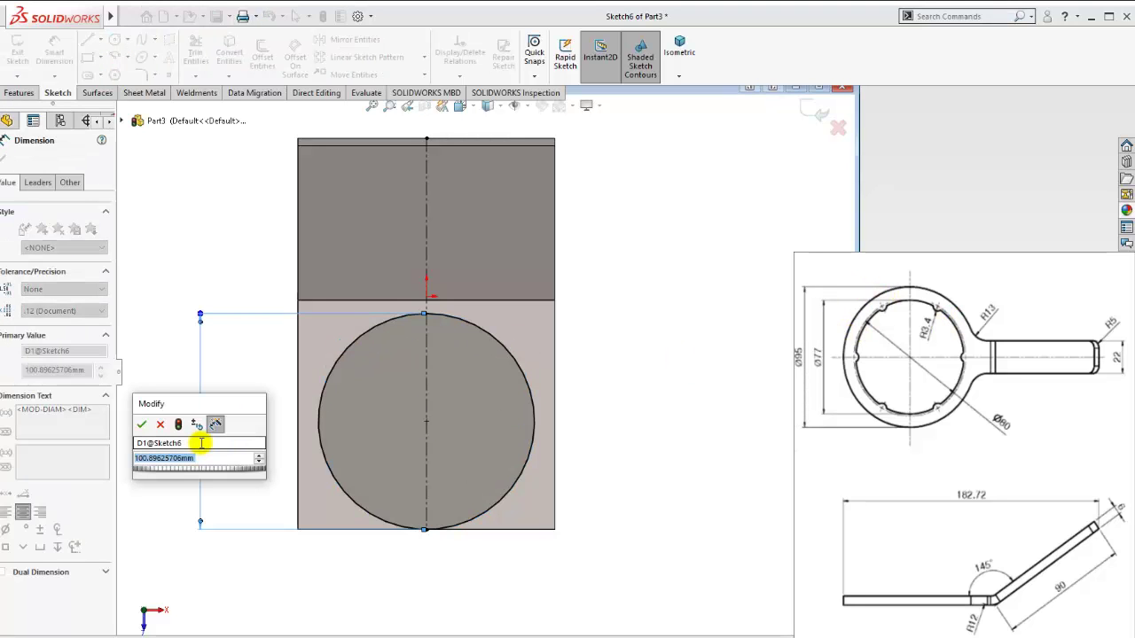
text(95)
key(Return)
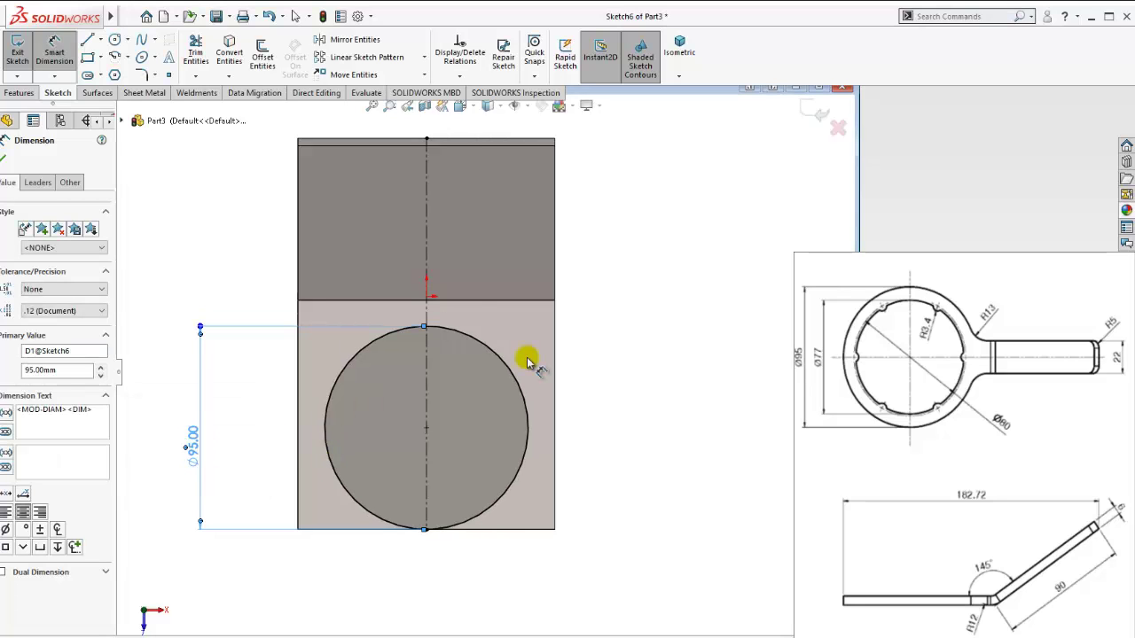
click(568, 364)
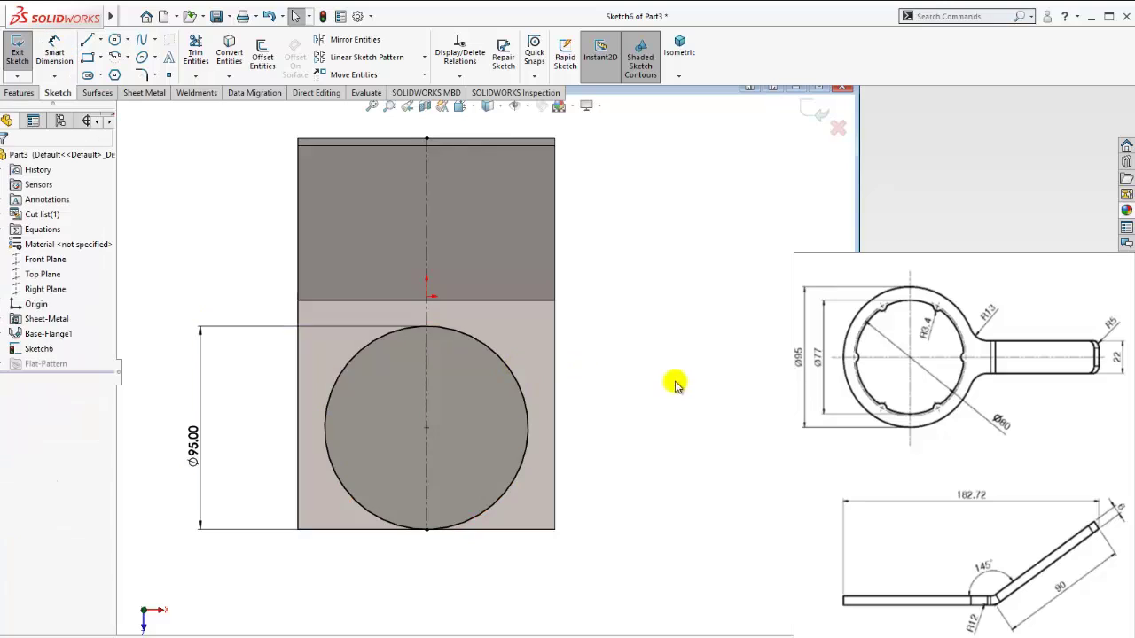
click(55, 55)
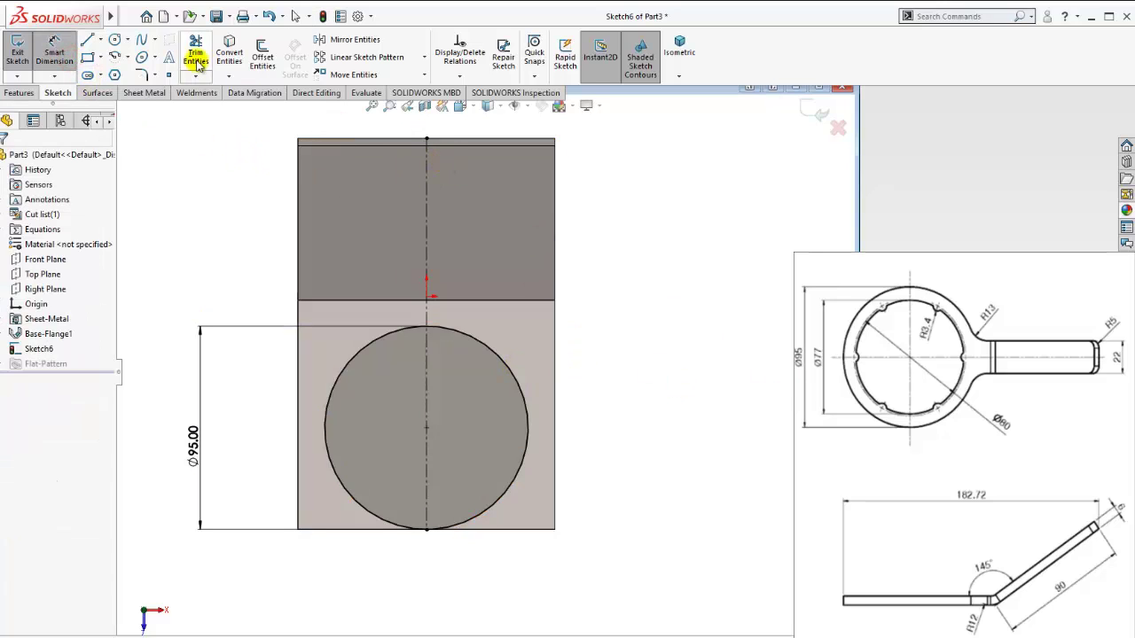
key(Escape)
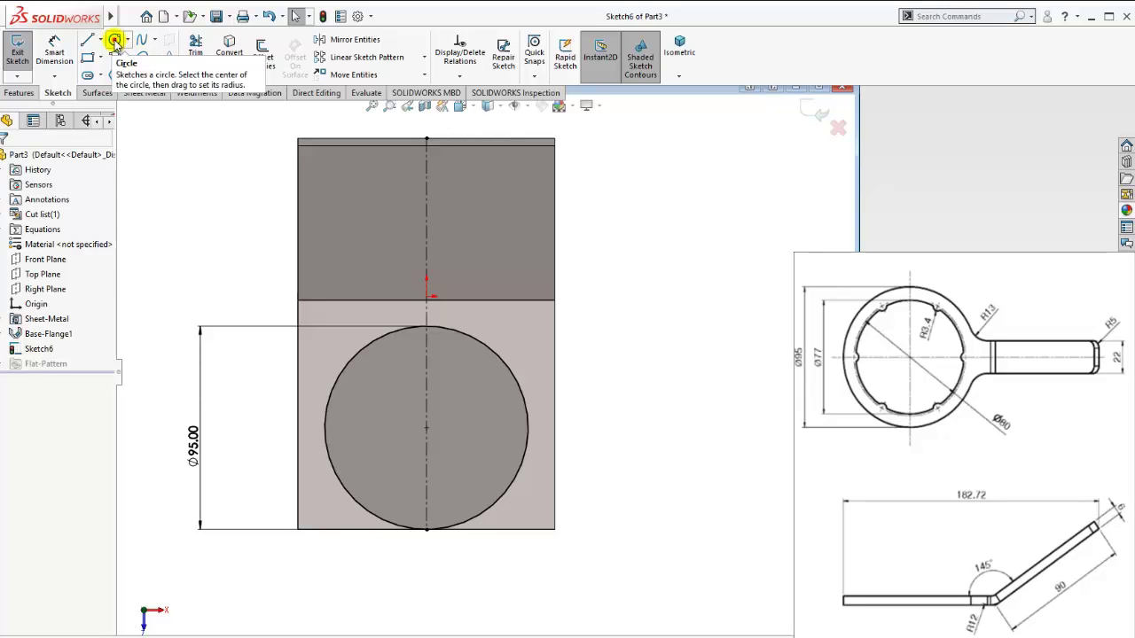
- Draw a circle at the origin and dimension it to an 80 mm diameter
click(115, 41)
scroll(436, 422, down, 1)
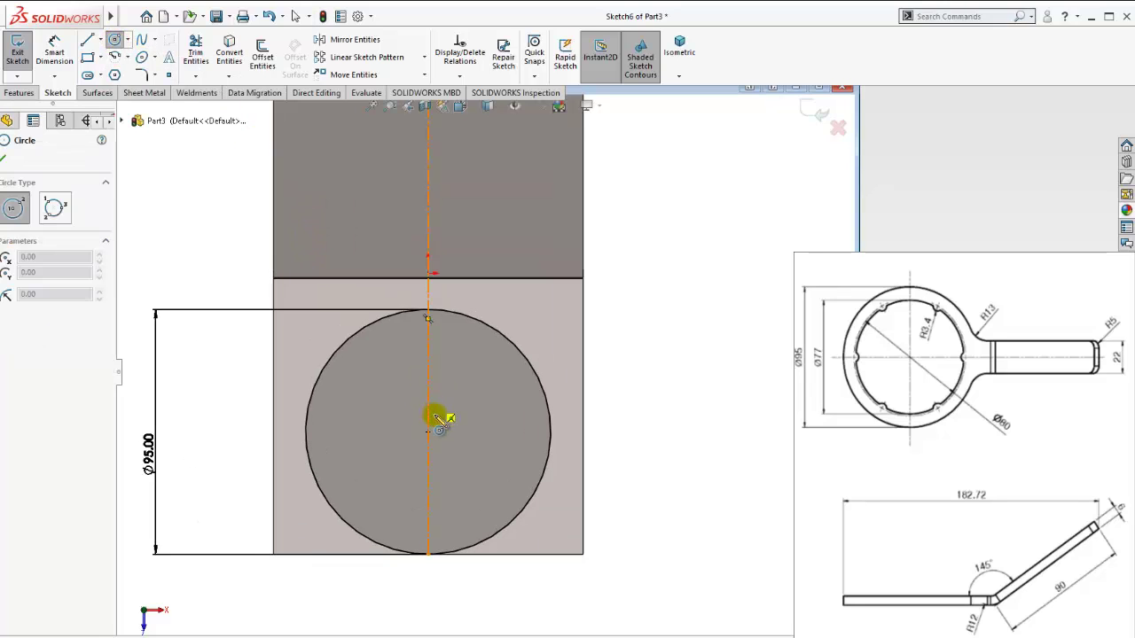
click(429, 430)
click(376, 366)
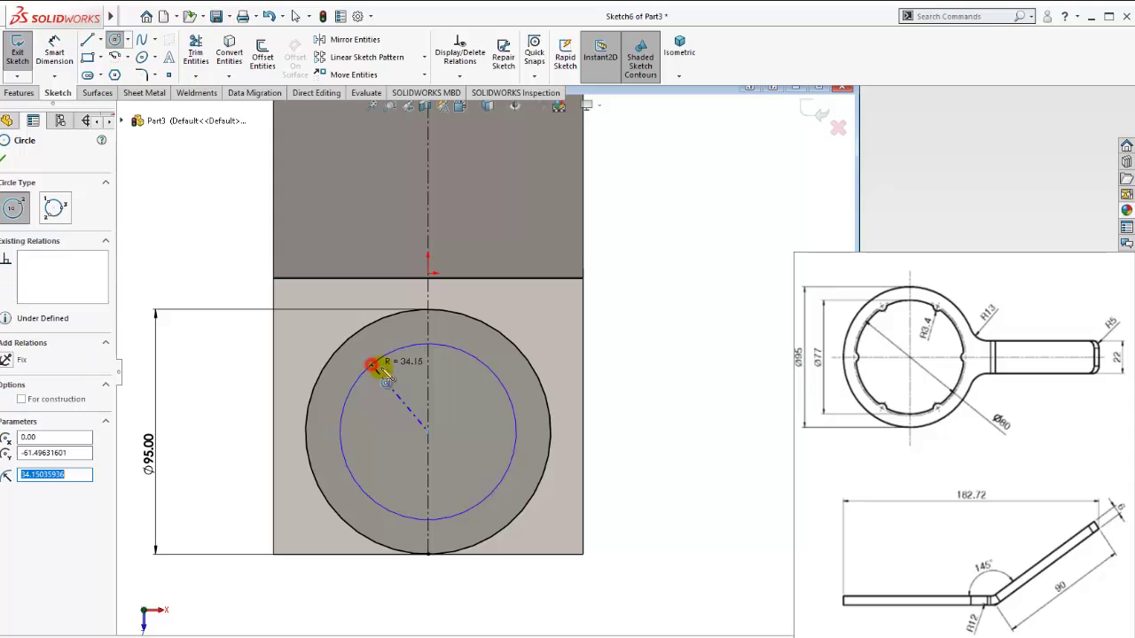
click(62, 55)
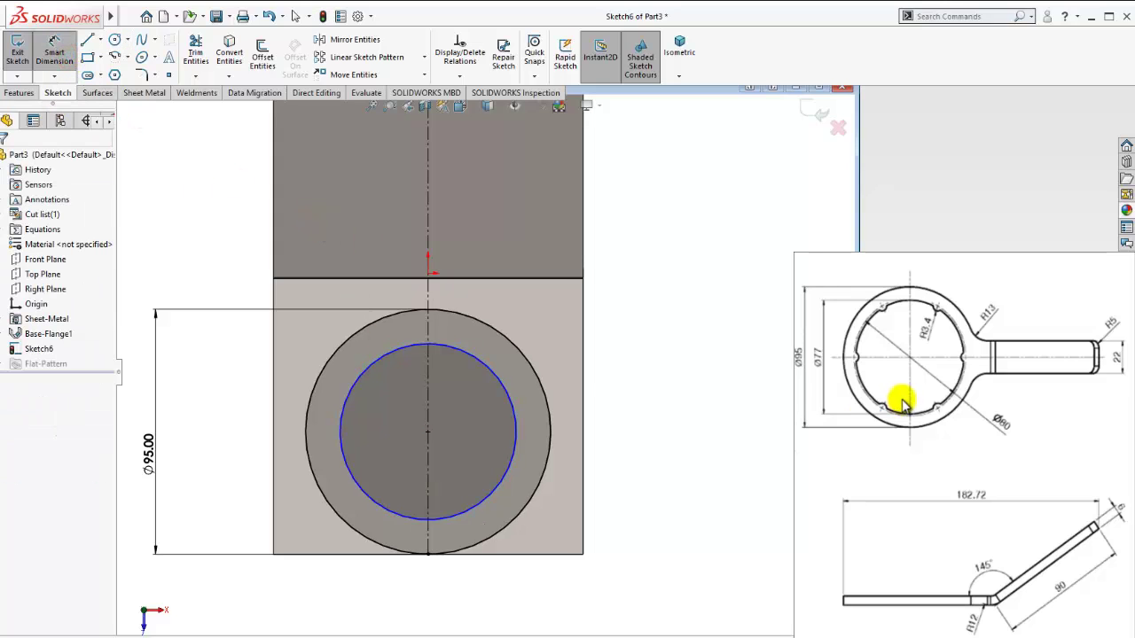
click(997, 421)
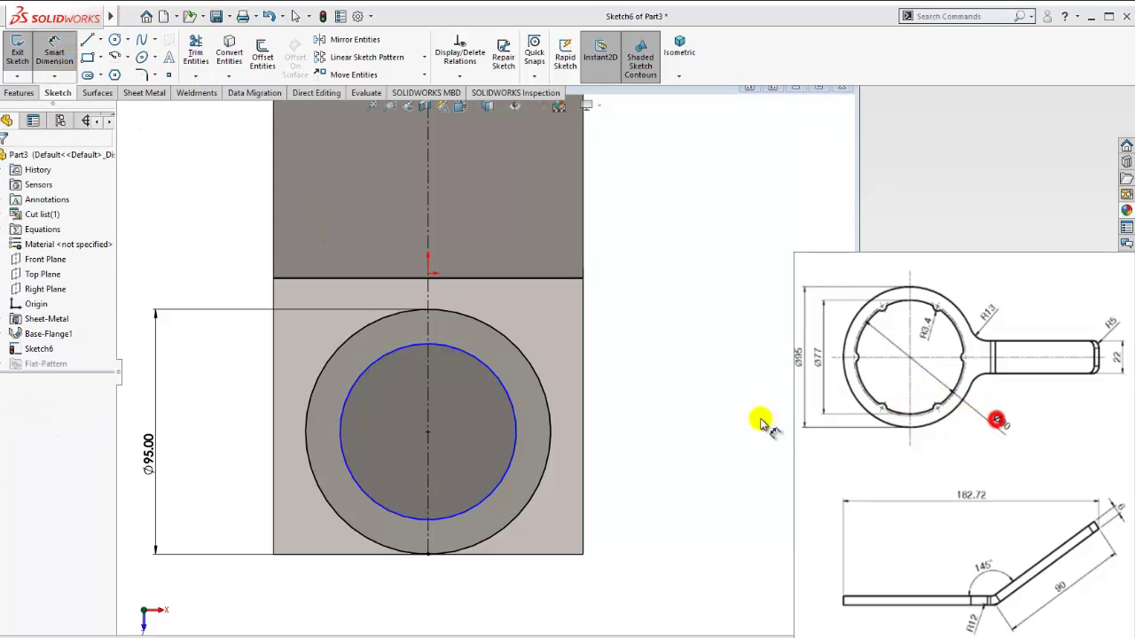
click(514, 452)
click(203, 419)
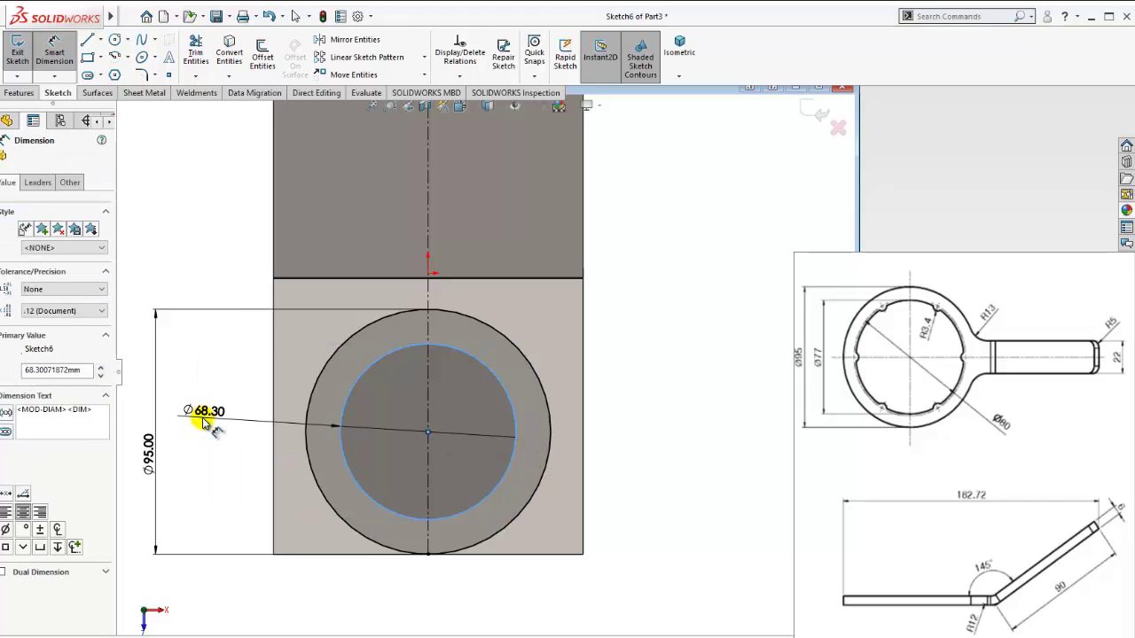
text(80)
key(Return)
text(80)
key(Return)
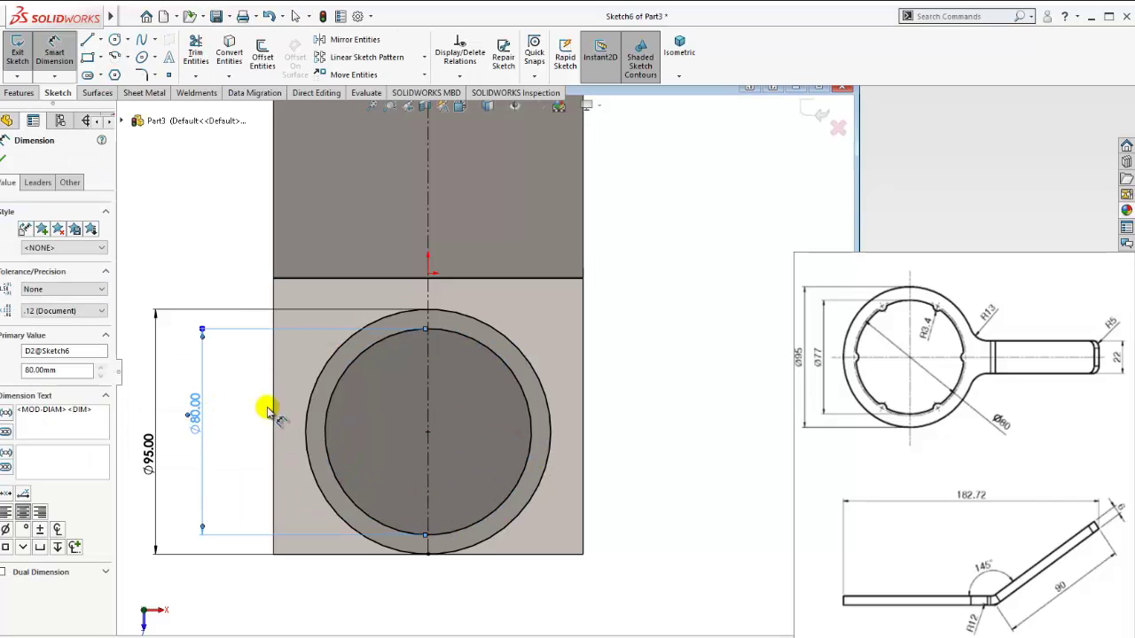
scroll(449, 431, down, 1)
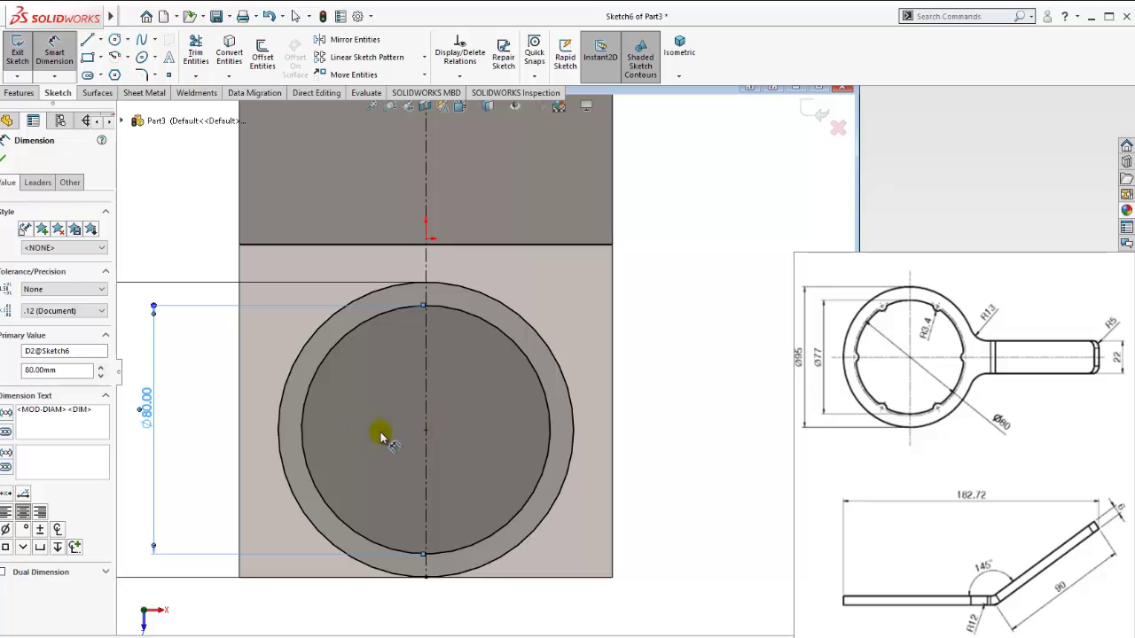
key(Escape)
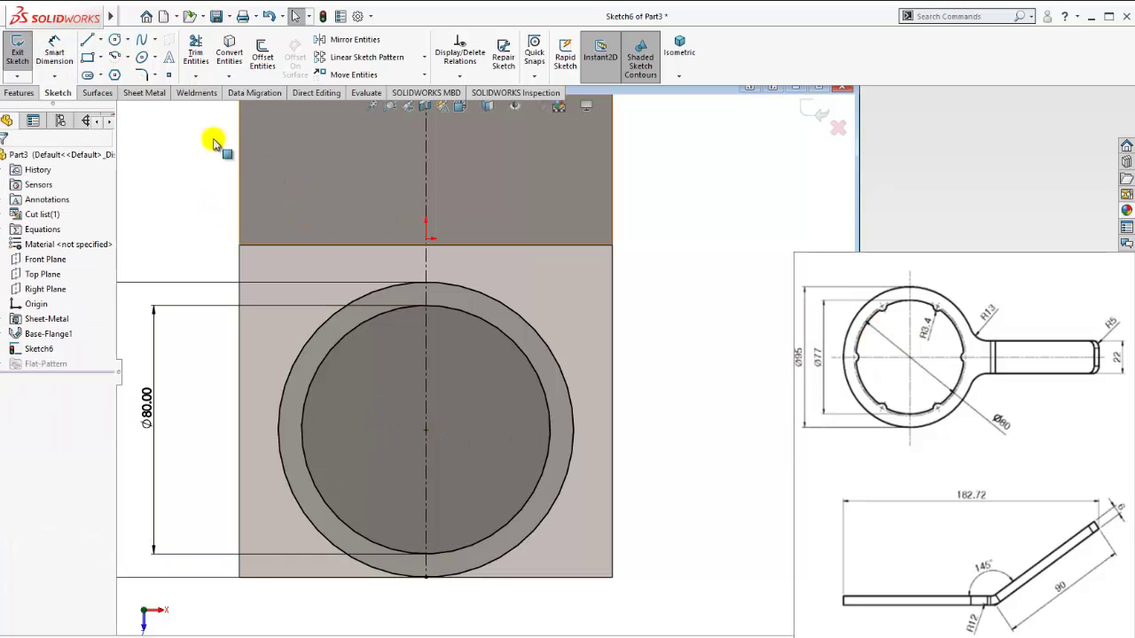
- Draw a horizontal centerline from the circle centre to the 80 mm circle's right edge
click(100, 40)
click(115, 75)
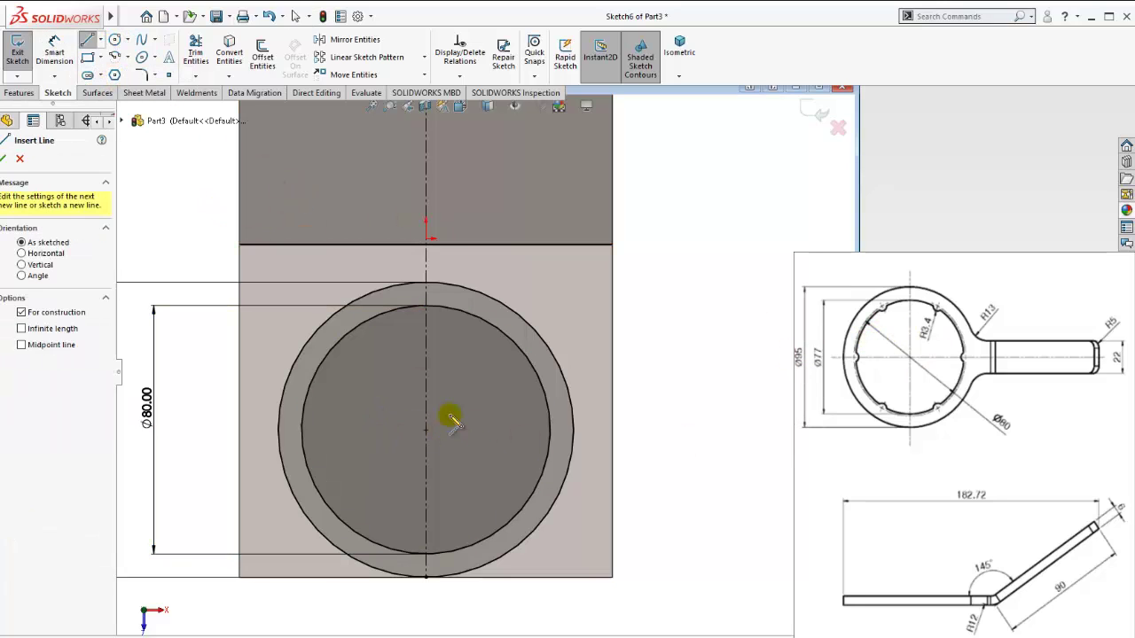
click(426, 430)
click(550, 431)
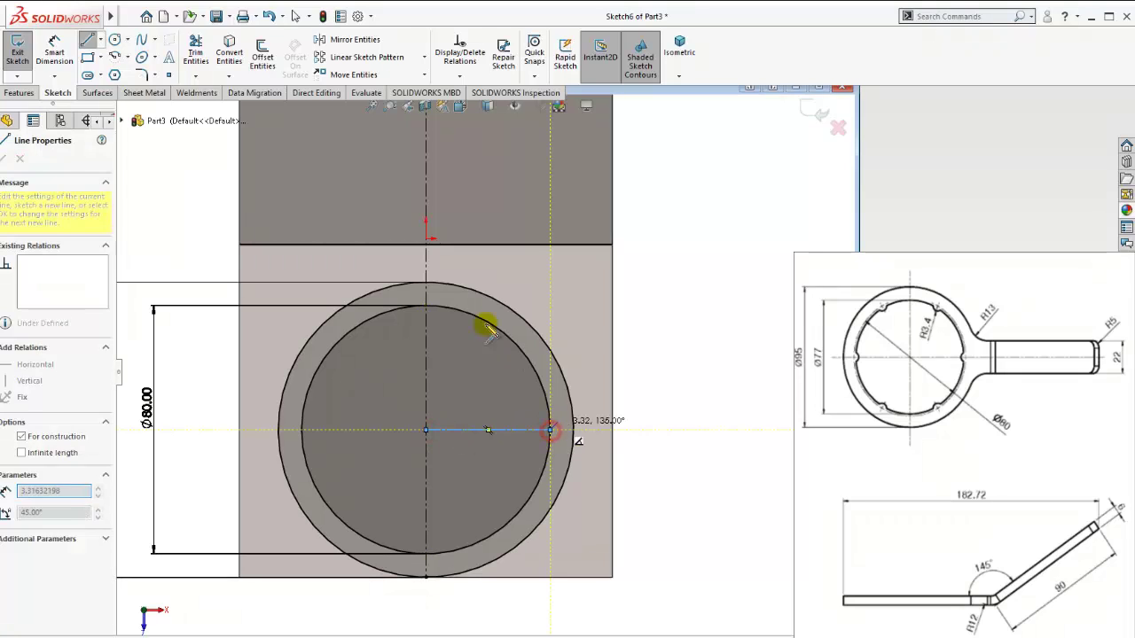
key(Escape)
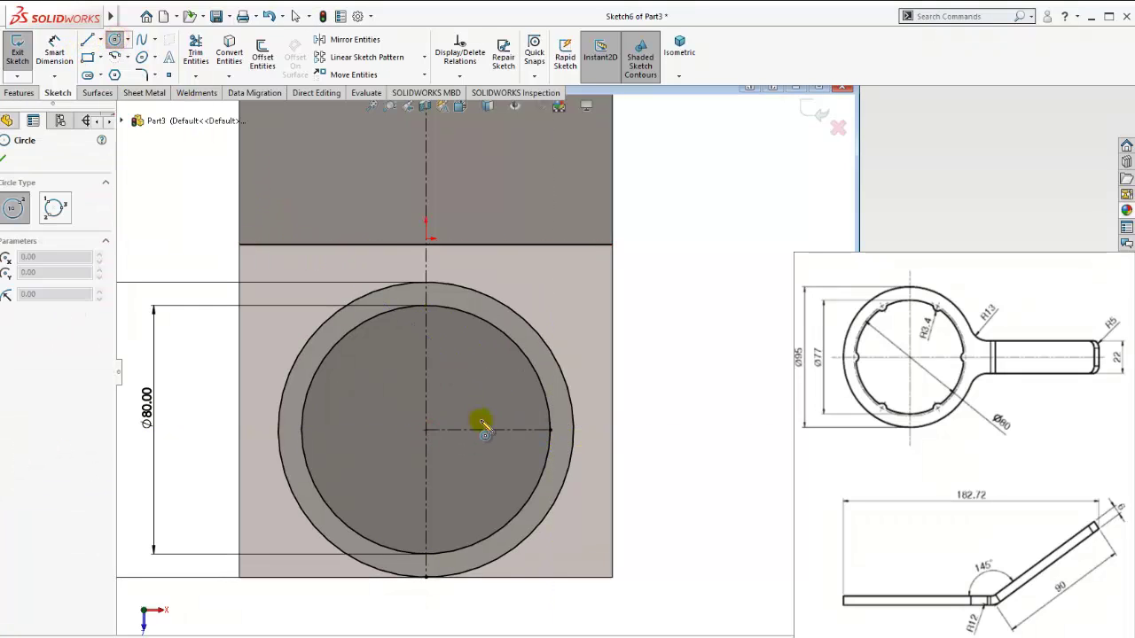
- Convert the 80 mm circle into construction geometry
scroll(559, 448, down, 1)
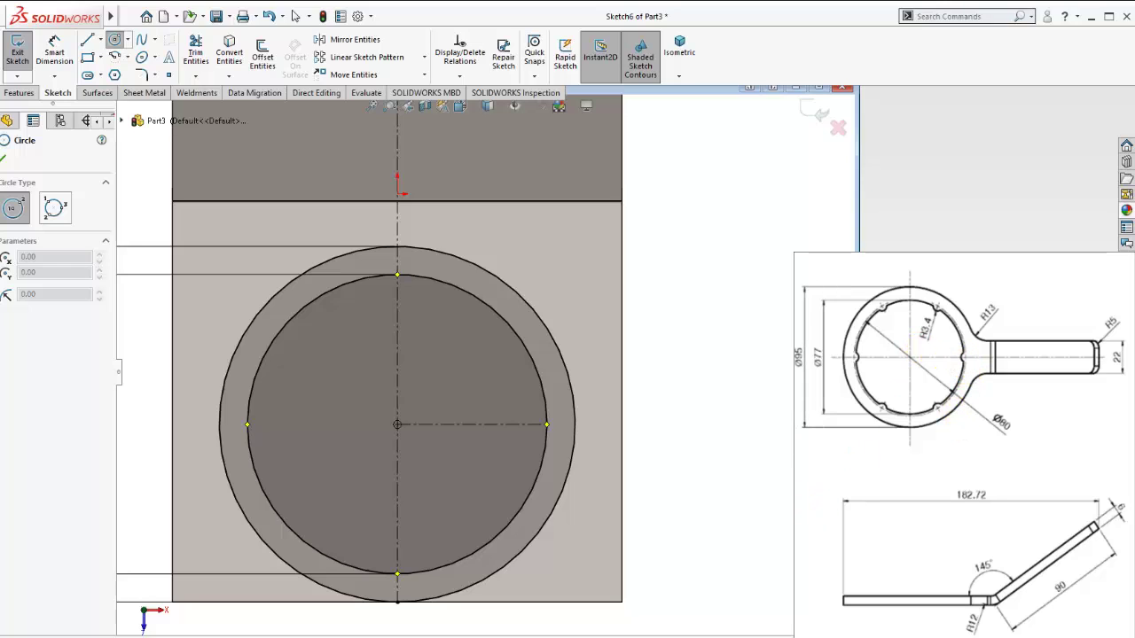
key(Escape)
scroll(459, 356, up, 2)
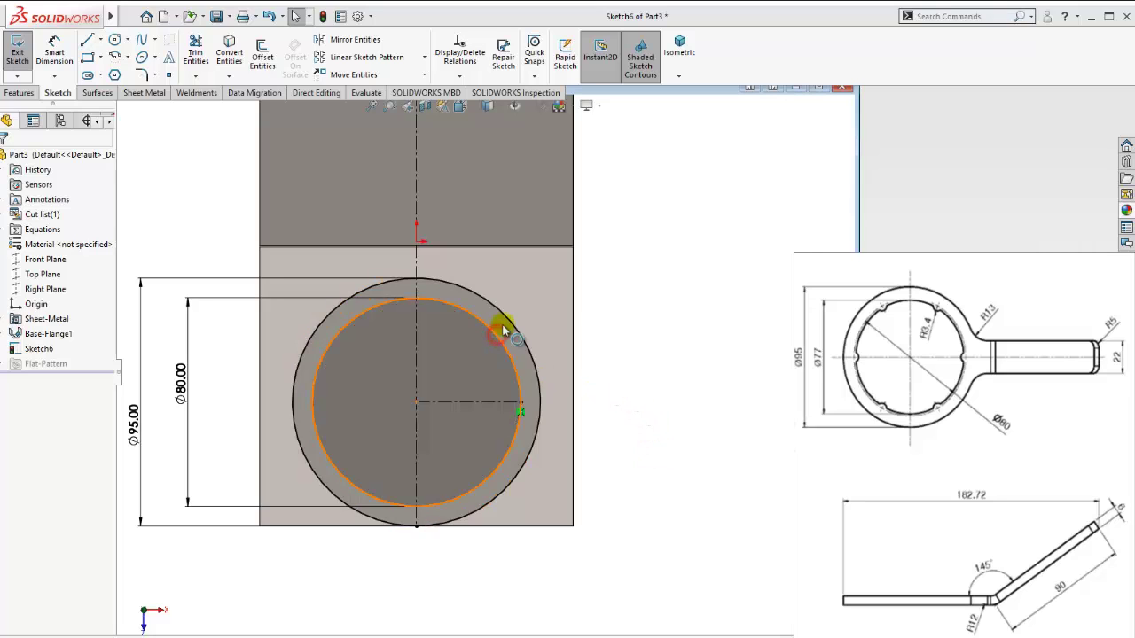
click(496, 334)
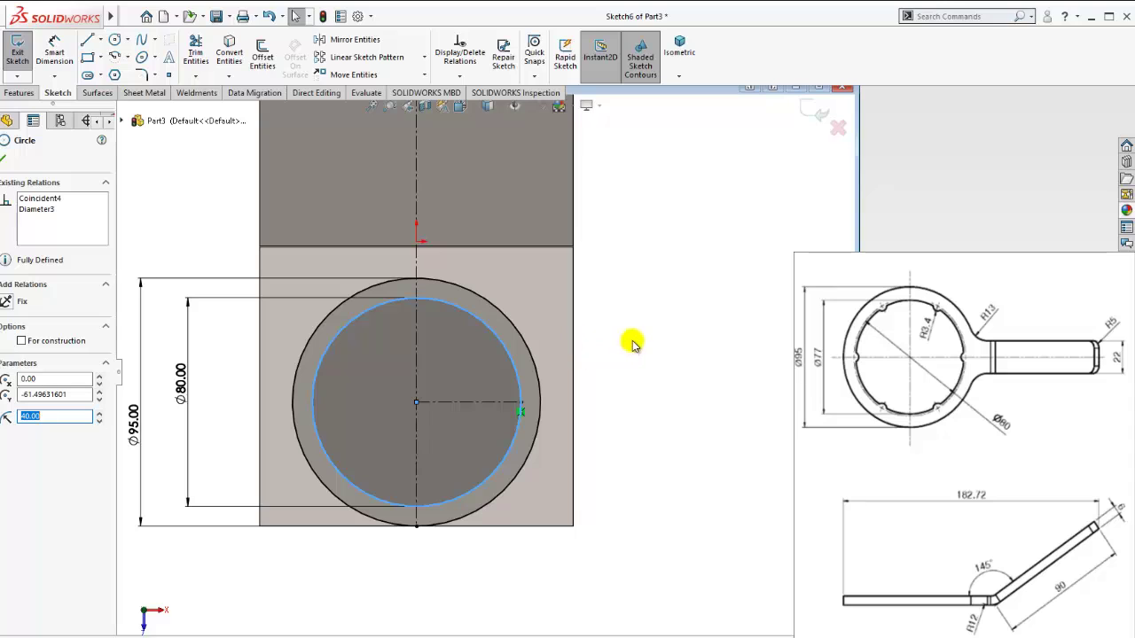
click(4, 160)
scroll(461, 390, down, 2)
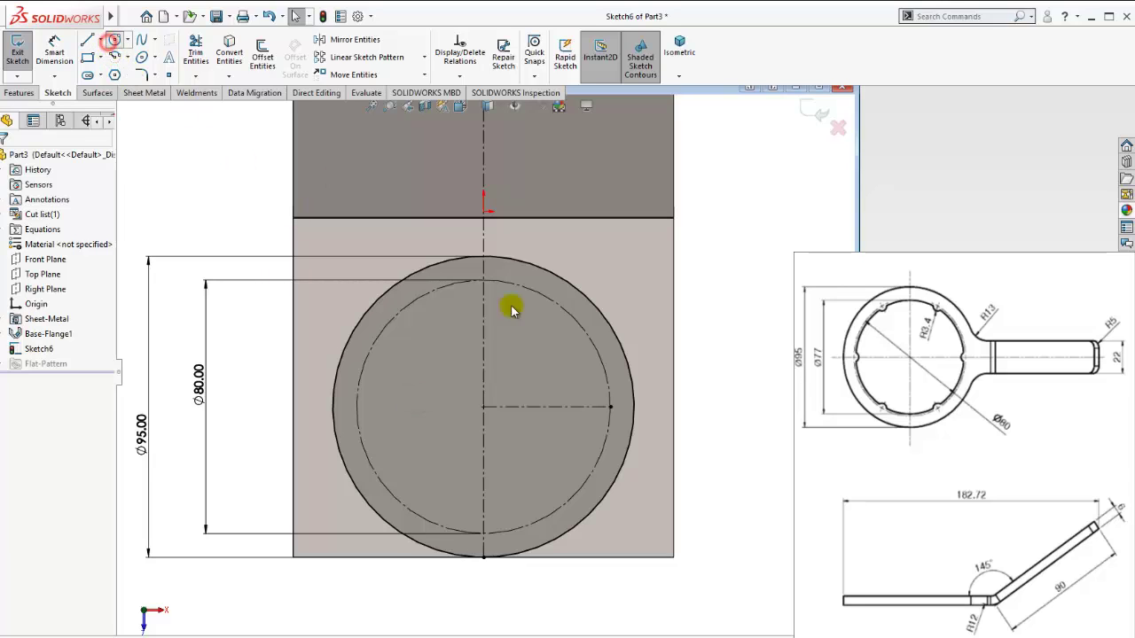
- Draw a concentric circle at the origin and dimension it to a 77 mm diameter
click(483, 407)
click(438, 306)
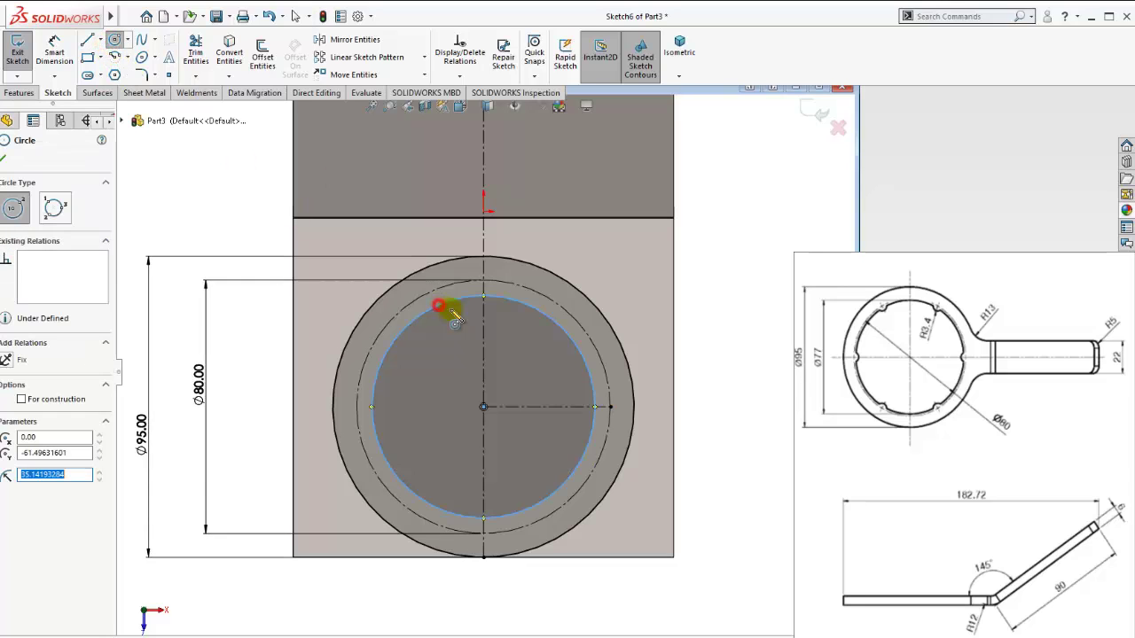
click(54, 51)
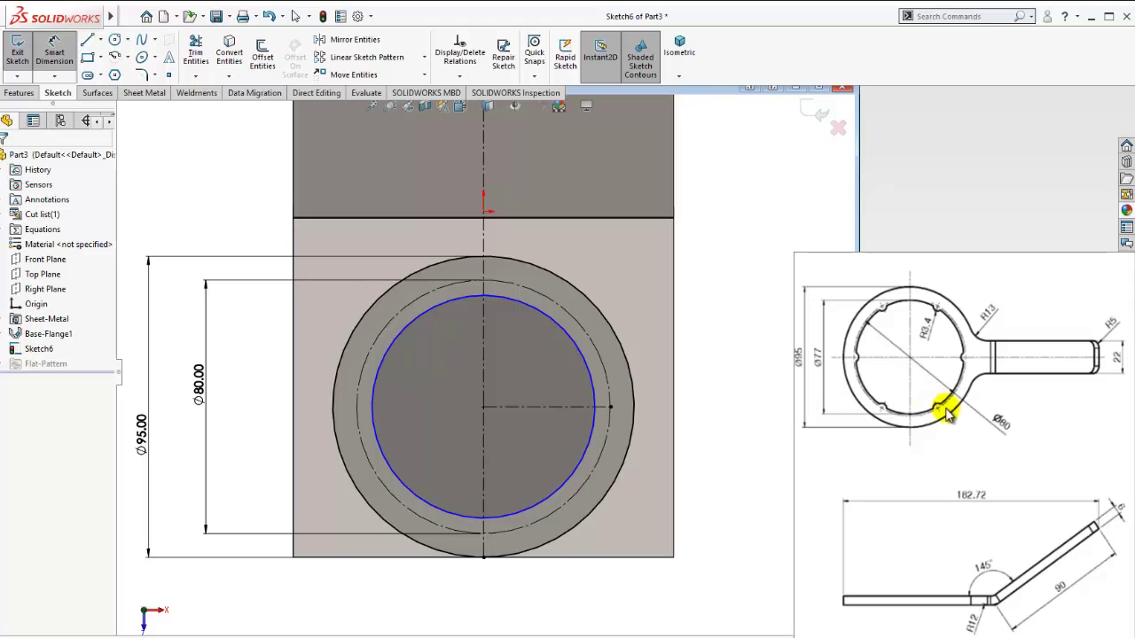
click(371, 413)
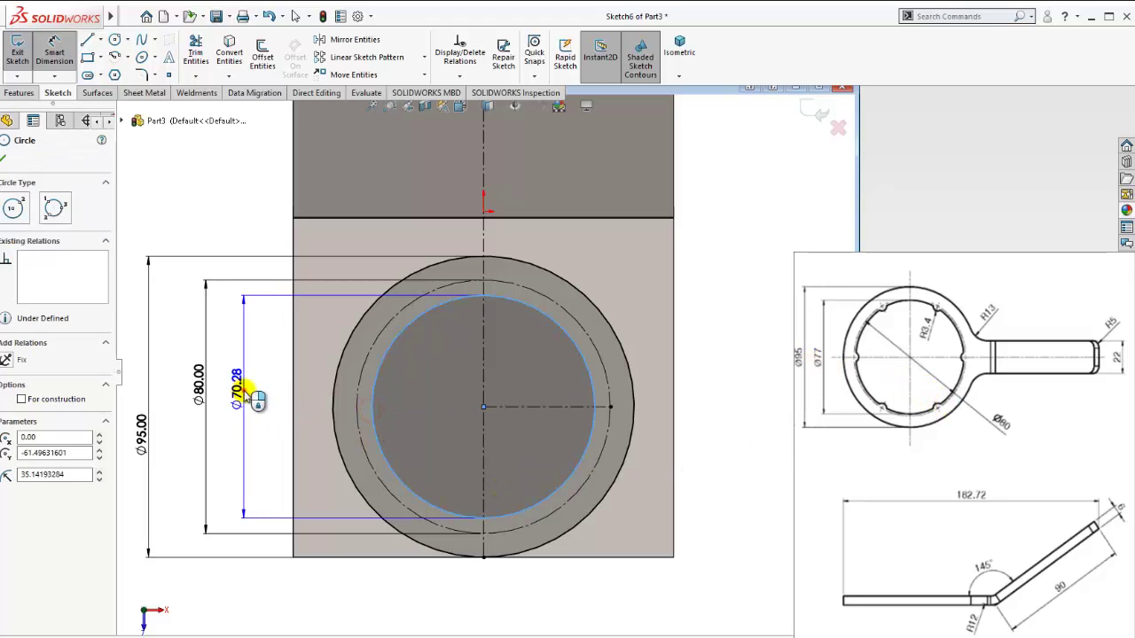
click(246, 395)
text(77)
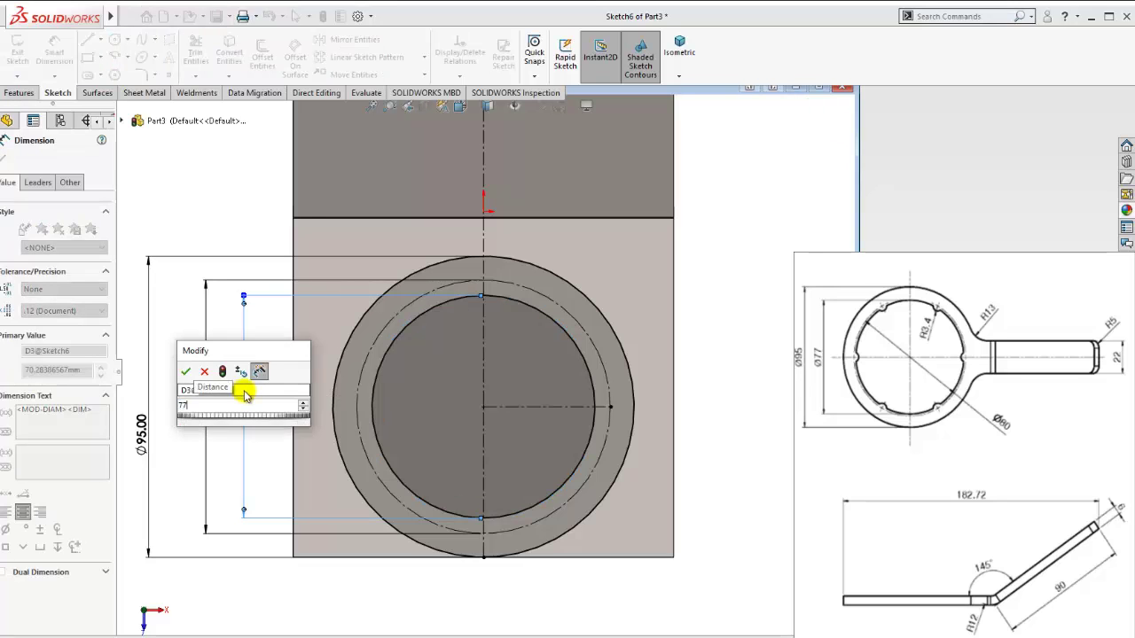
key(Return)
scroll(576, 410, down, 1)
scroll(624, 409, down, 2)
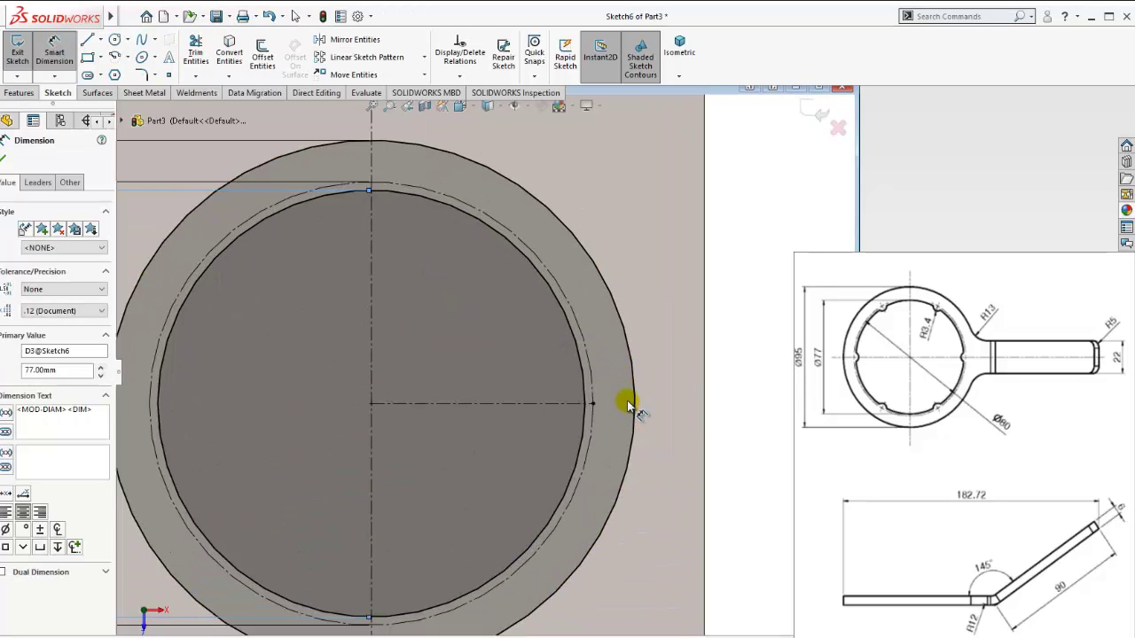
scroll(619, 405, down, 1)
key(Escape)
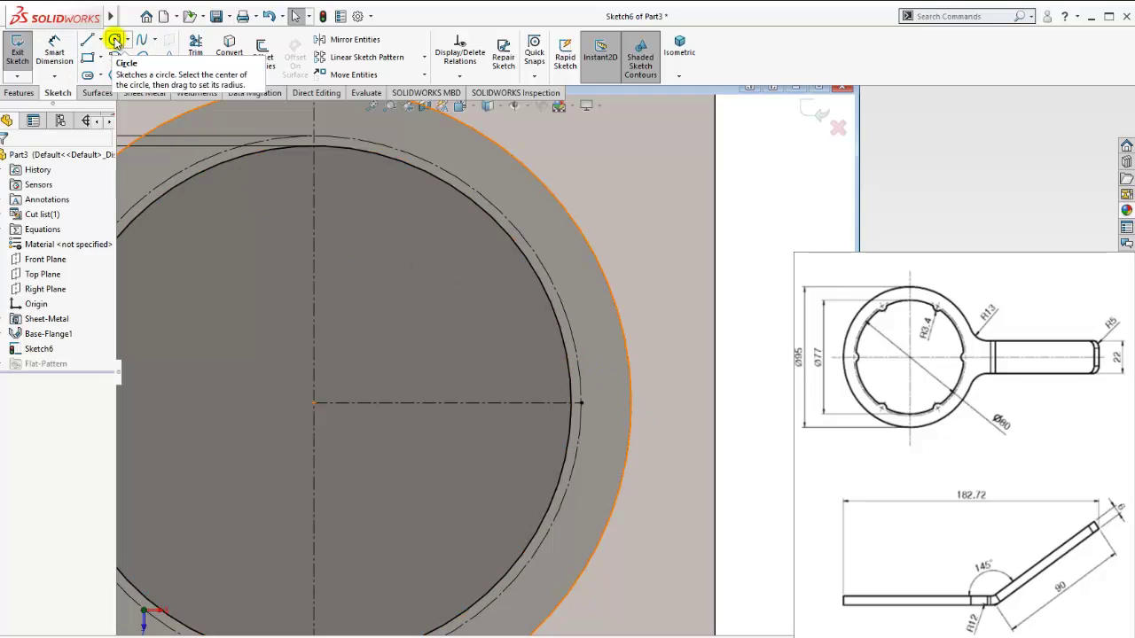
- Draw a small notch circle where the centerline meets the 80 mm circle, sized Ø6.80
click(116, 42)
scroll(578, 395, down, 2)
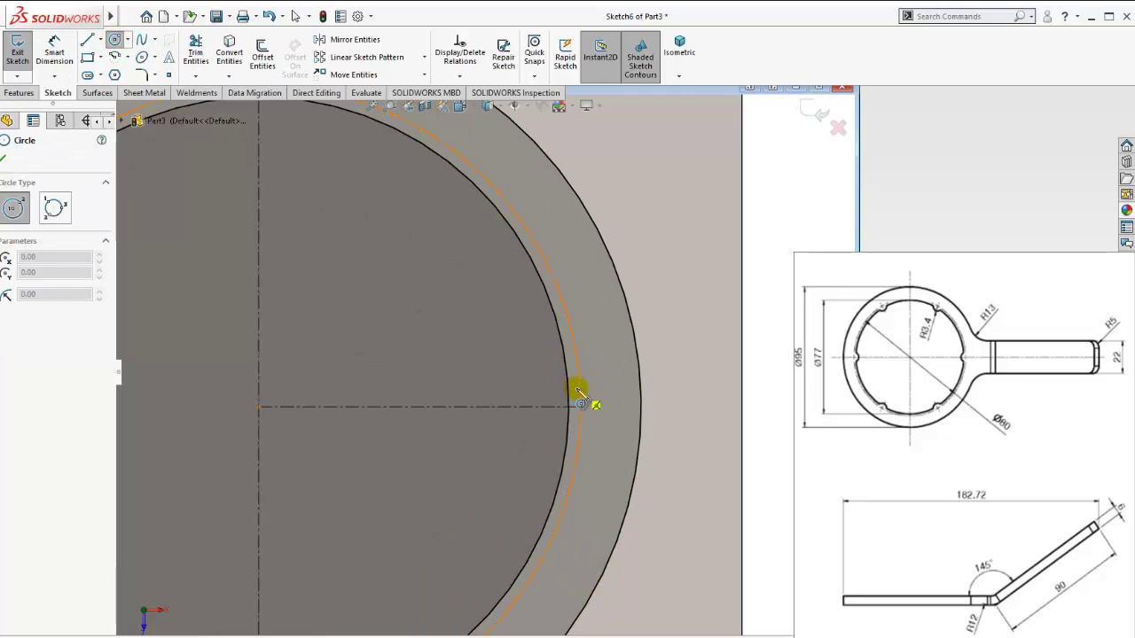
scroll(579, 404, down, 1)
click(577, 410)
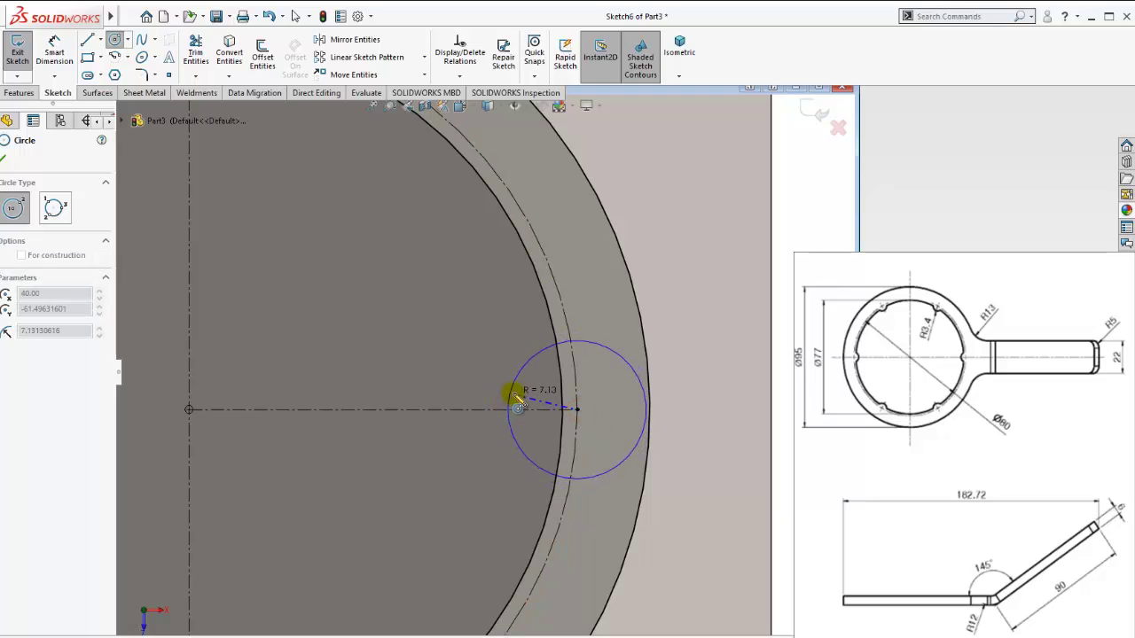
click(530, 394)
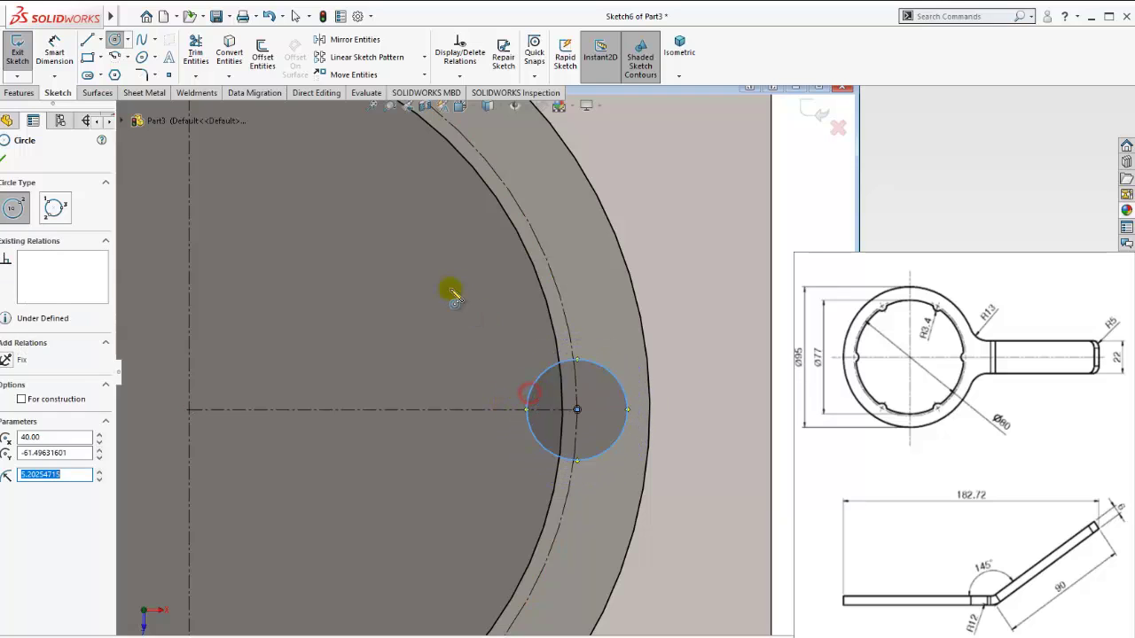
key(Escape)
click(53, 55)
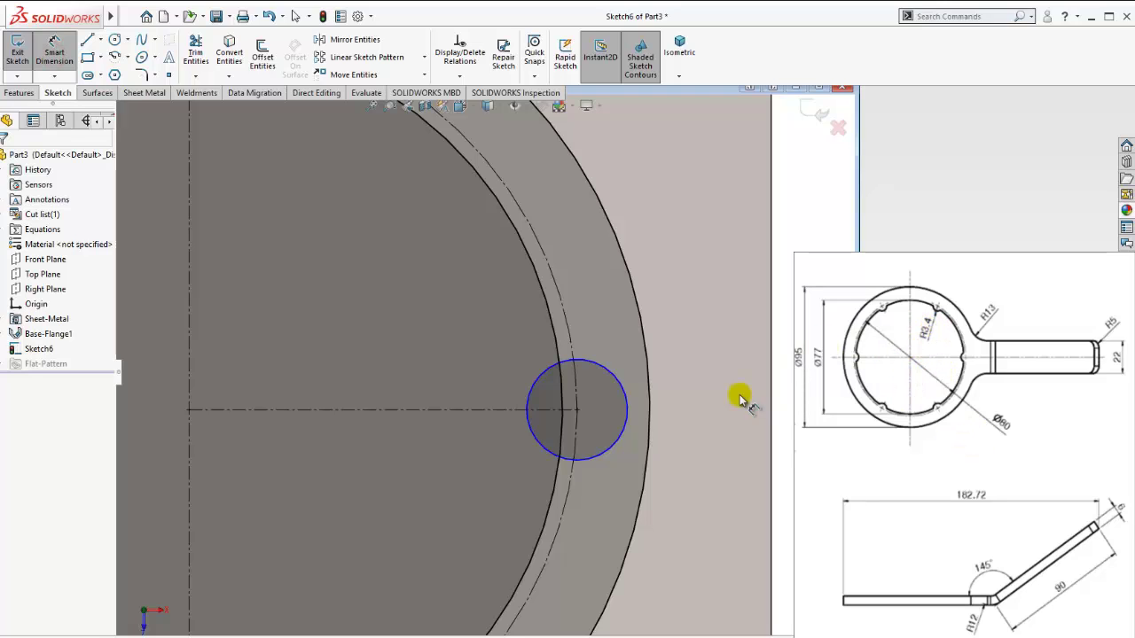
click(621, 383)
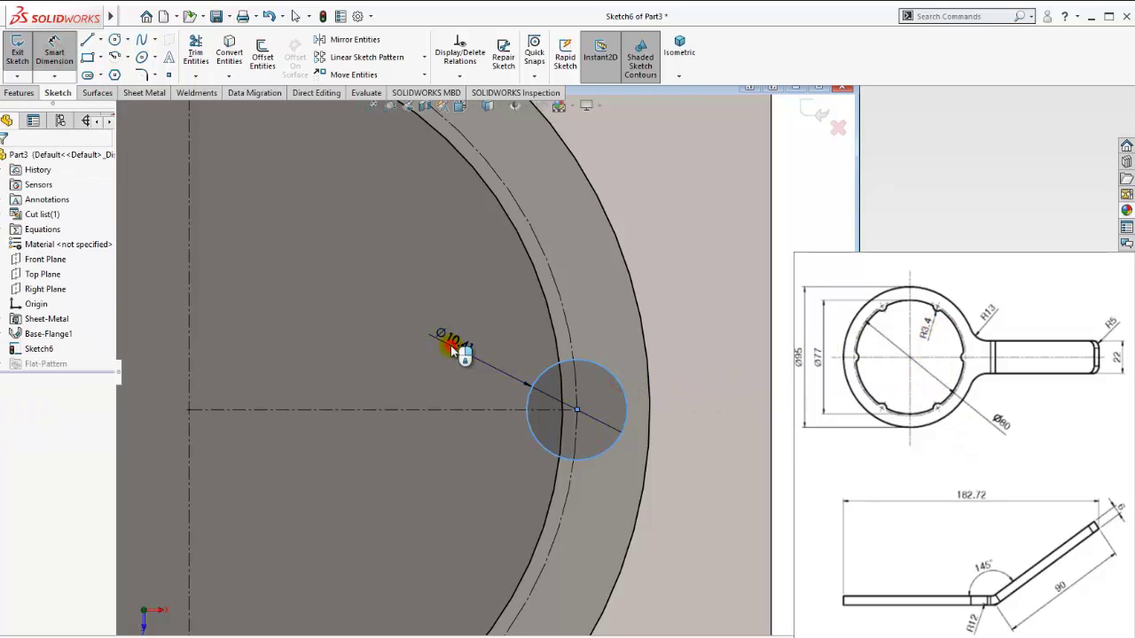
click(450, 346)
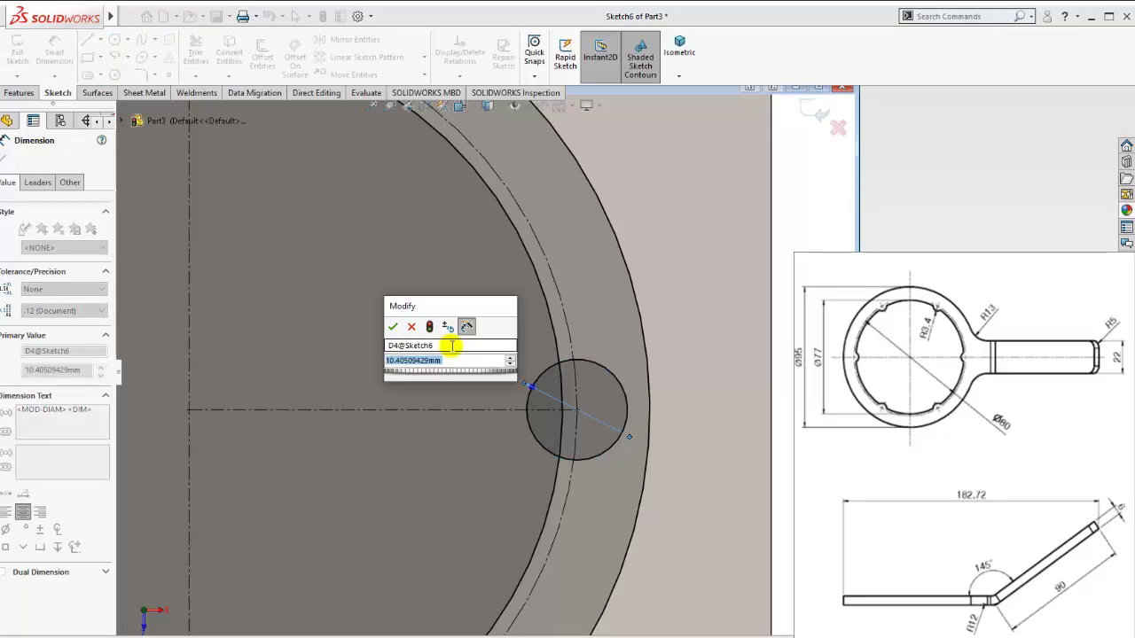
text(10)
key(Return)
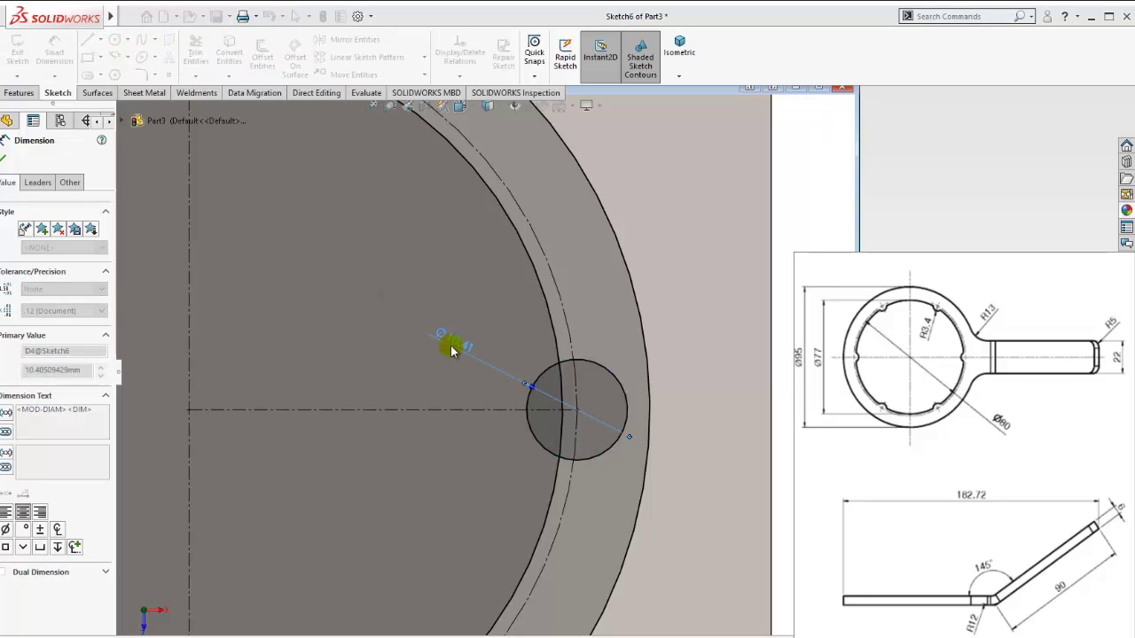
click(738, 439)
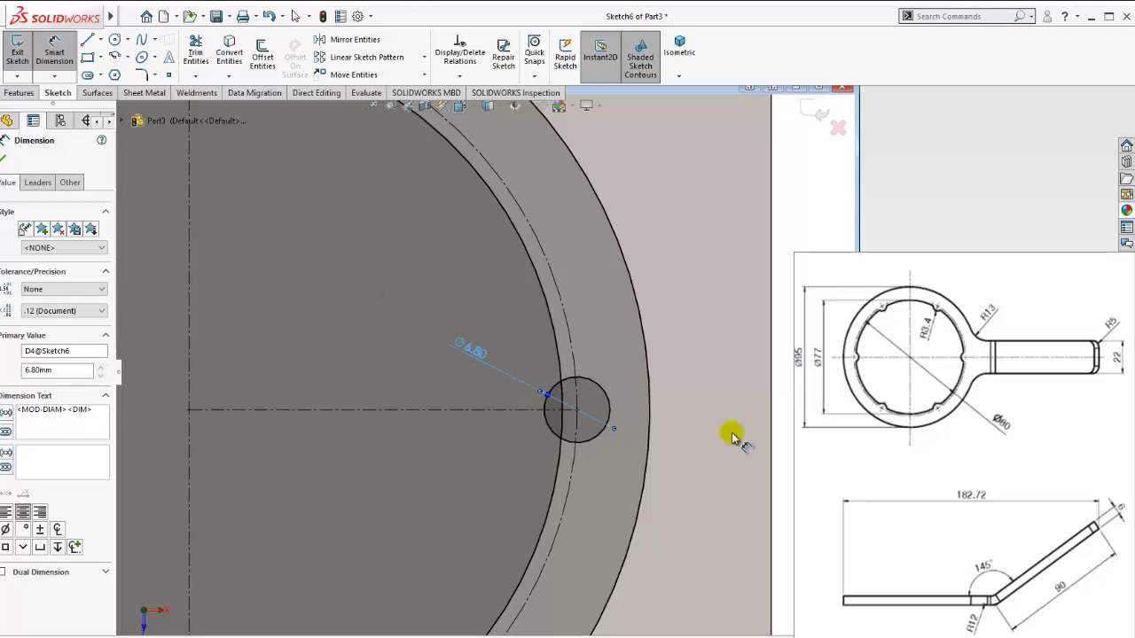
- Power-trim the 6.80 circle's upper, right and bottom arcs, leaving one notch arc on the 77 bore
click(190, 46)
scroll(542, 351, down, 3)
drag(528, 360, 565, 413)
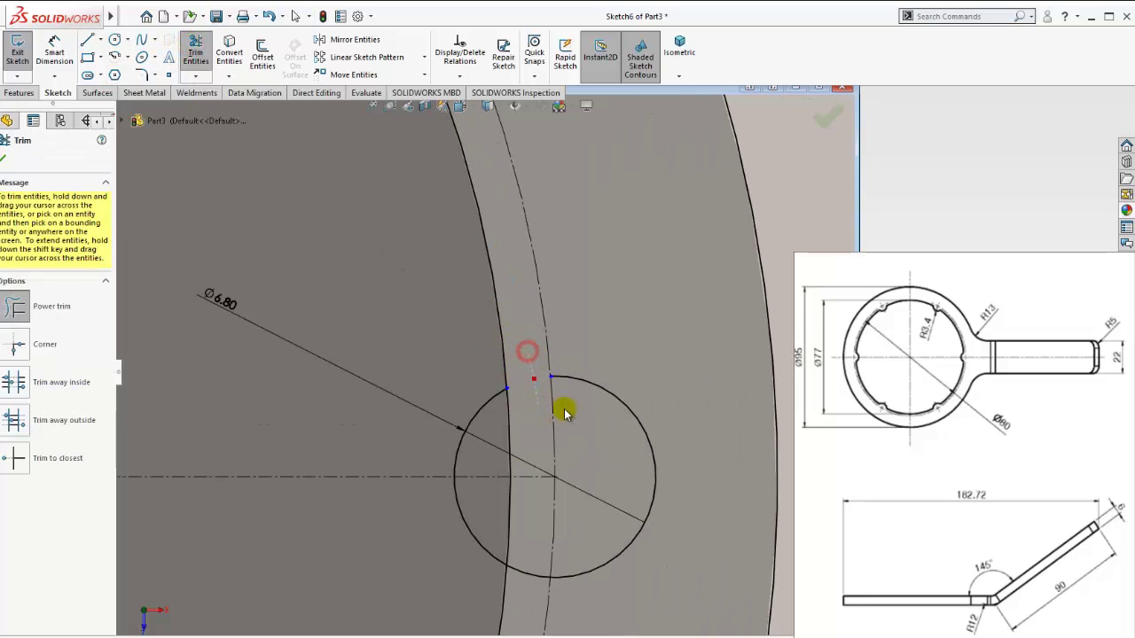
drag(665, 461, 568, 529)
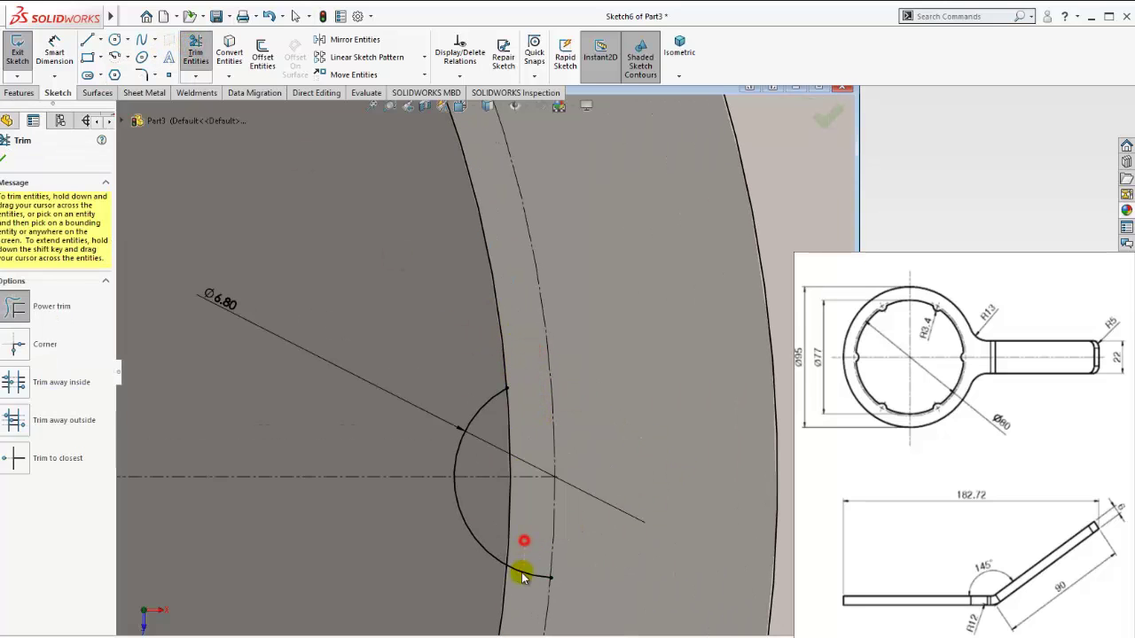
drag(523, 579, 532, 556)
scroll(534, 533, up, 1)
scroll(544, 489, up, 2)
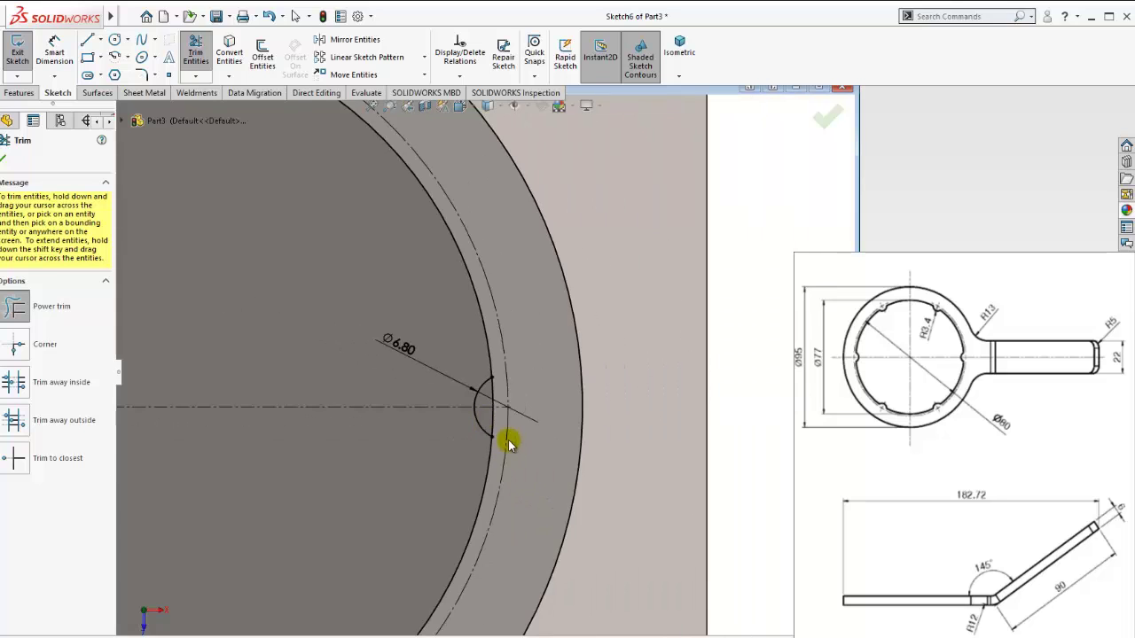
scroll(509, 441, up, 2)
scroll(434, 387, down, 1)
key(Escape)
scroll(502, 381, up, 2)
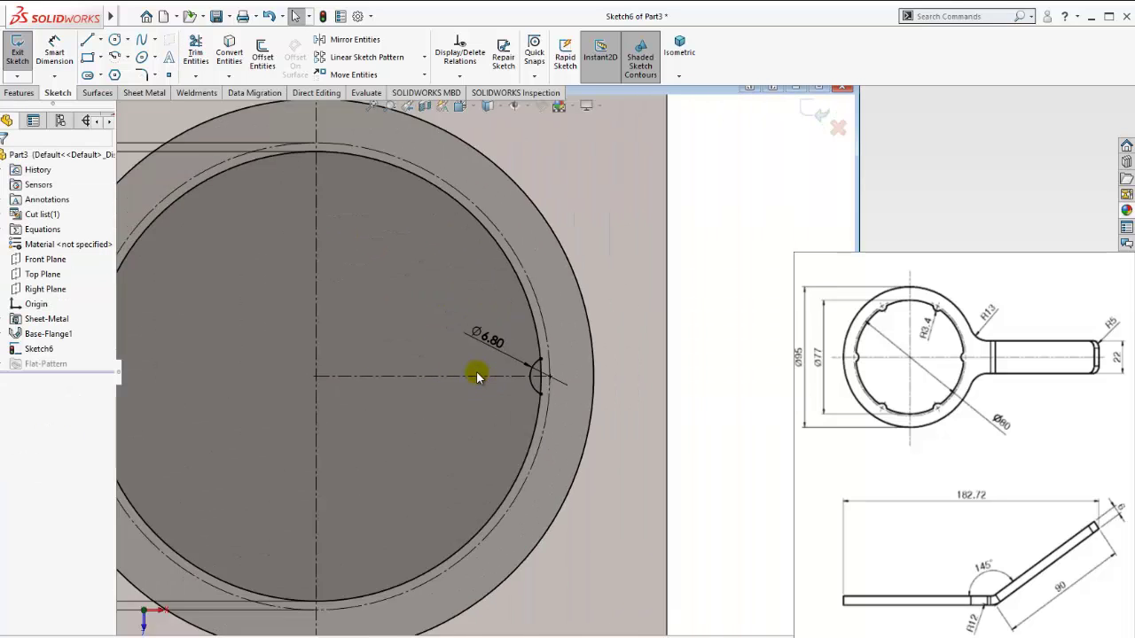
scroll(476, 372, down, 3)
scroll(532, 373, up, 3)
scroll(401, 329, down, 1)
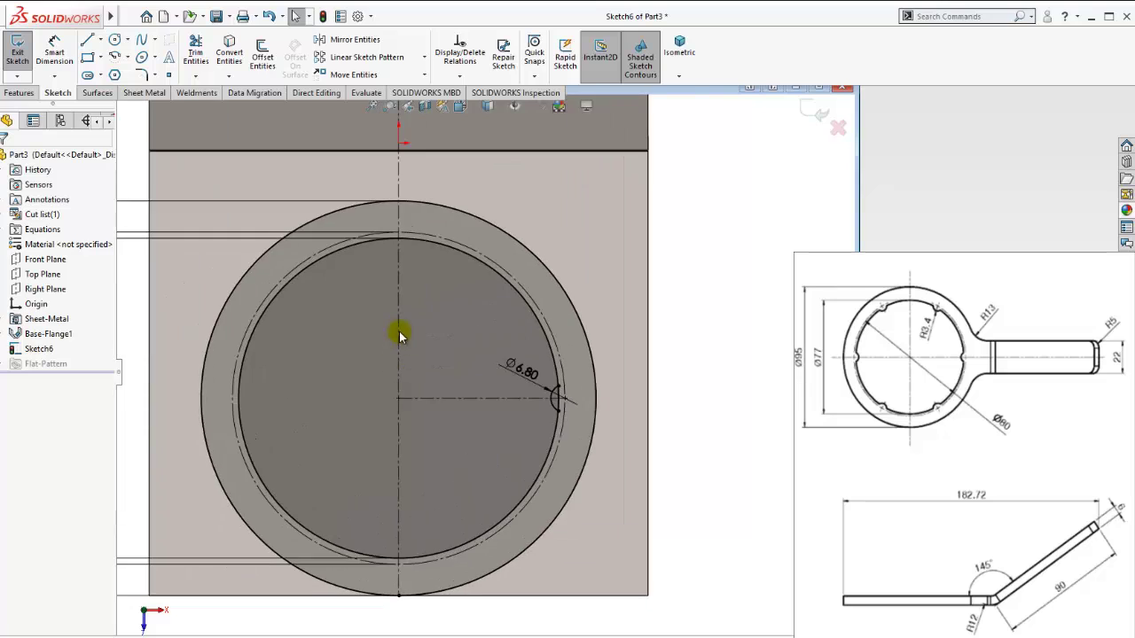
scroll(390, 328, up, 1)
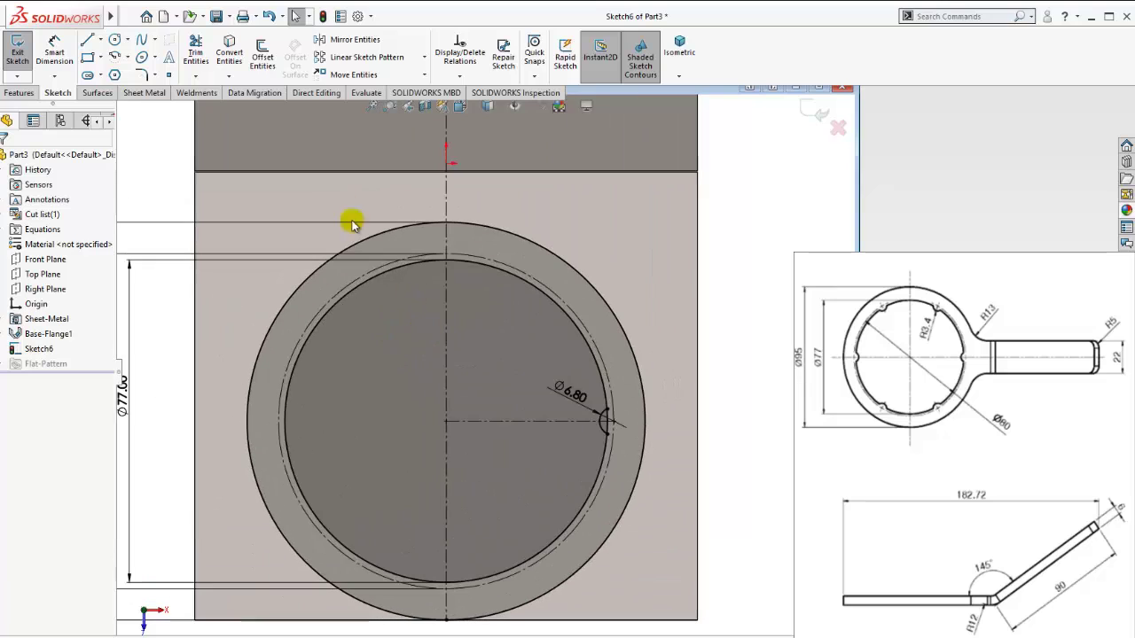
click(425, 63)
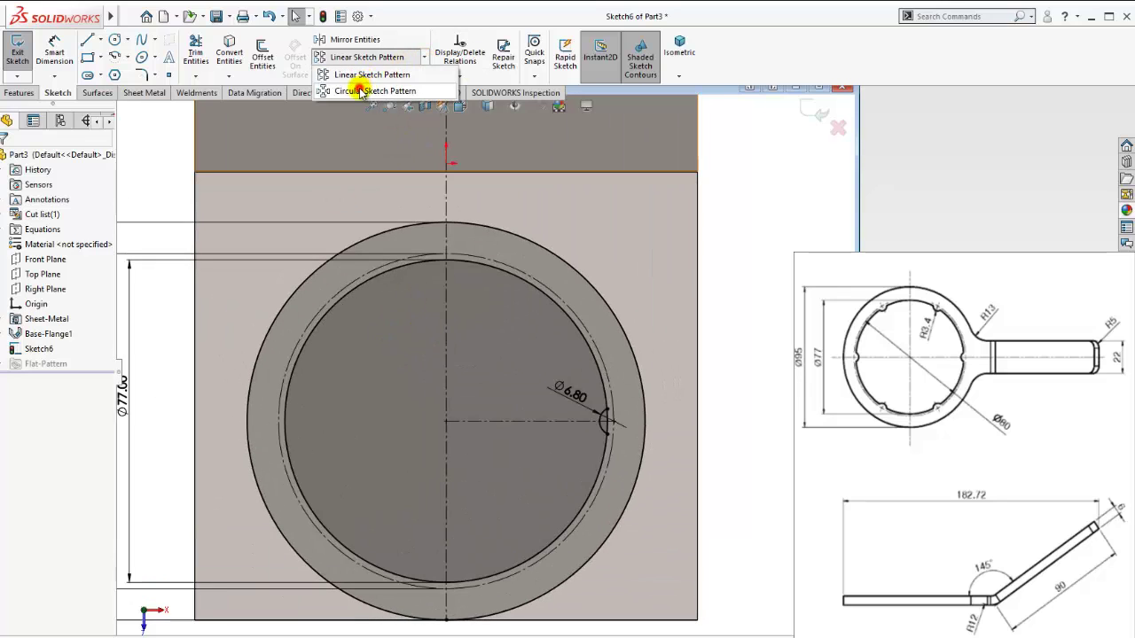
click(366, 87)
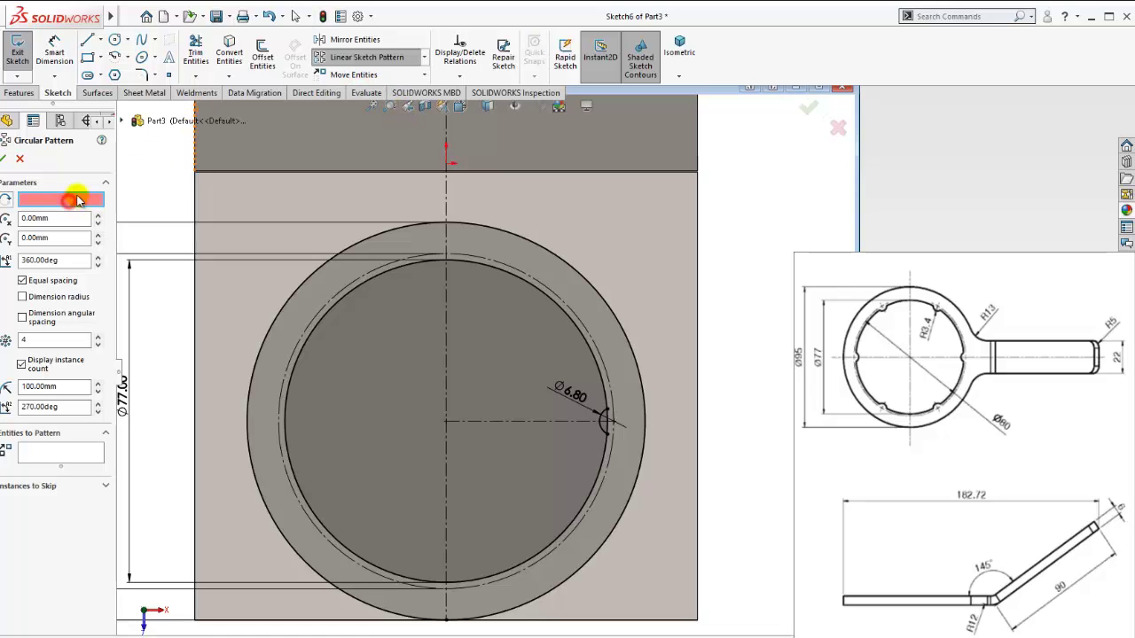
drag(677, 93, 681, 94)
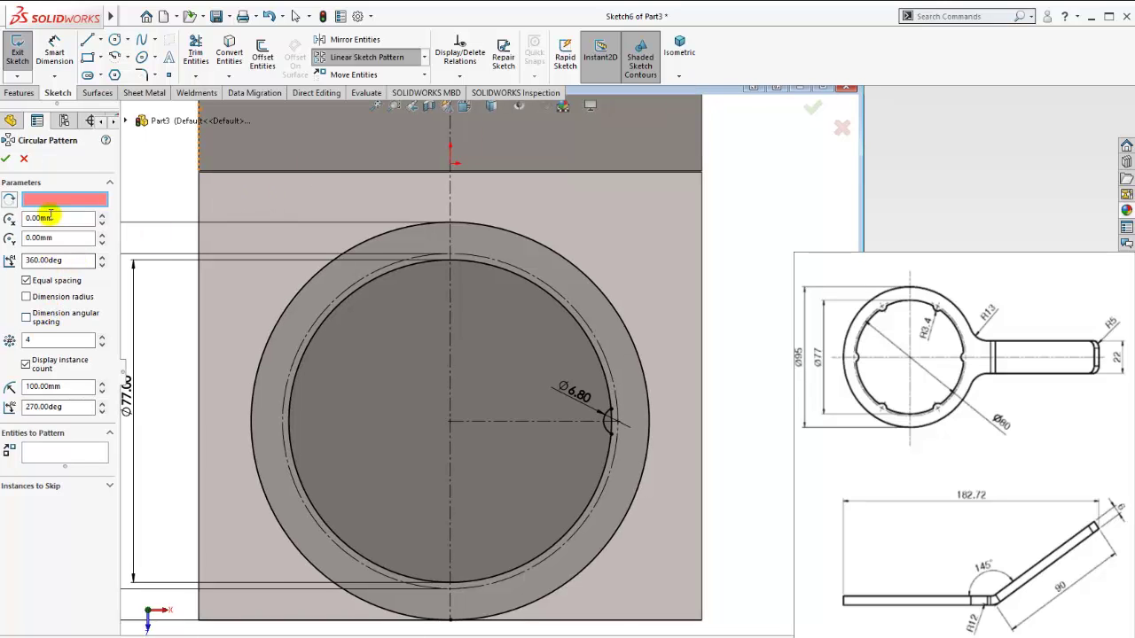
click(528, 282)
click(32, 449)
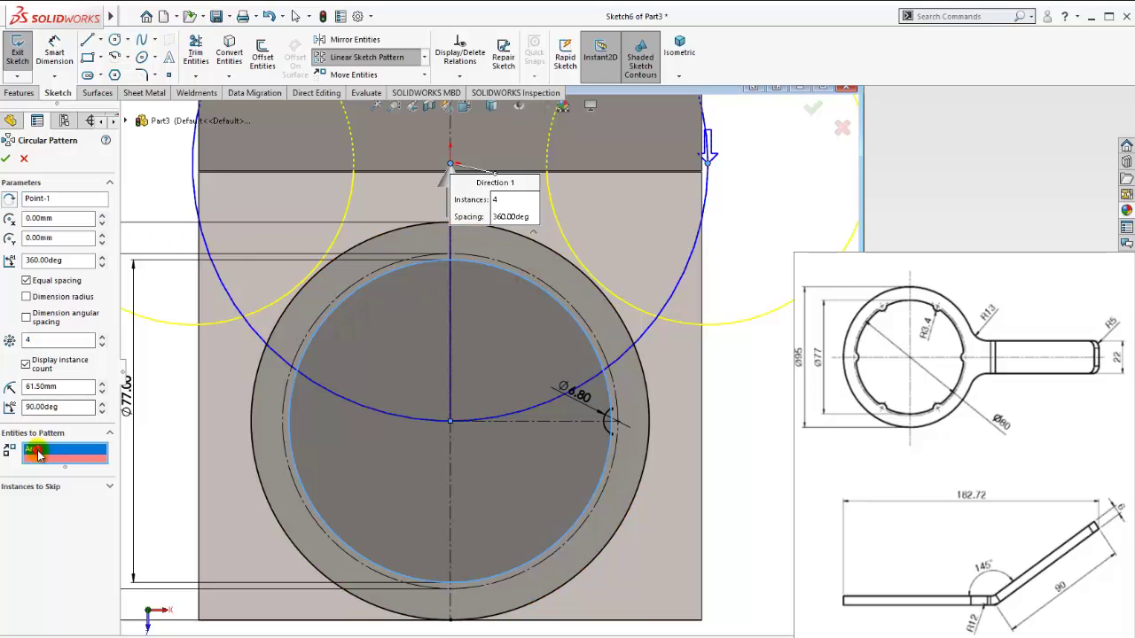
right_click(34, 451)
click(71, 476)
scroll(577, 451, down, 3)
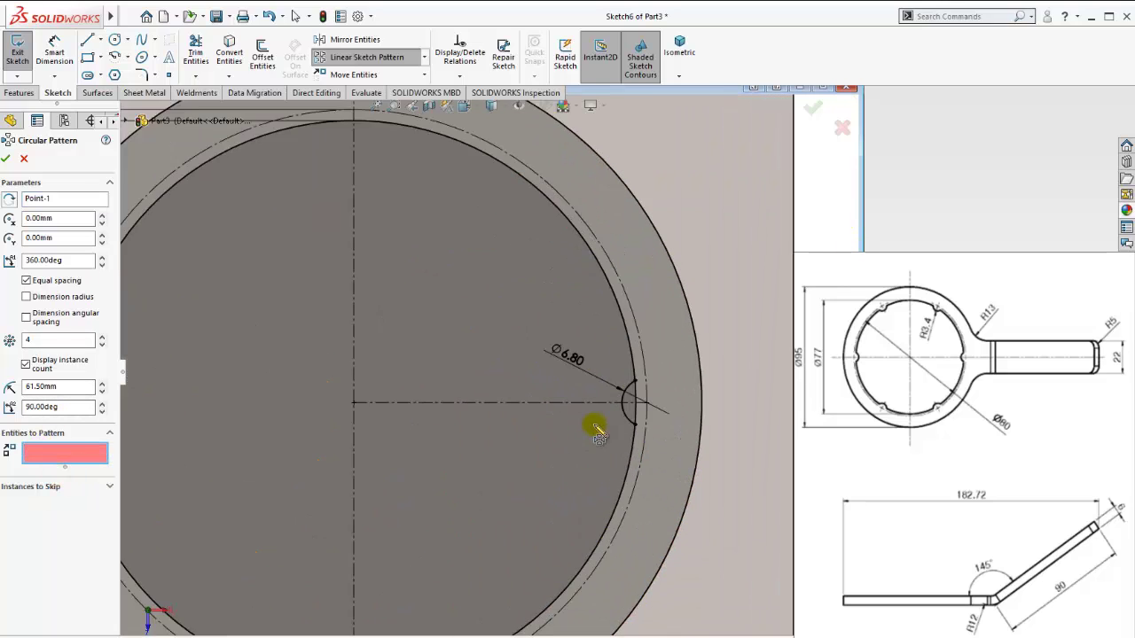
scroll(603, 421, down, 2)
click(623, 383)
scroll(585, 367, up, 2)
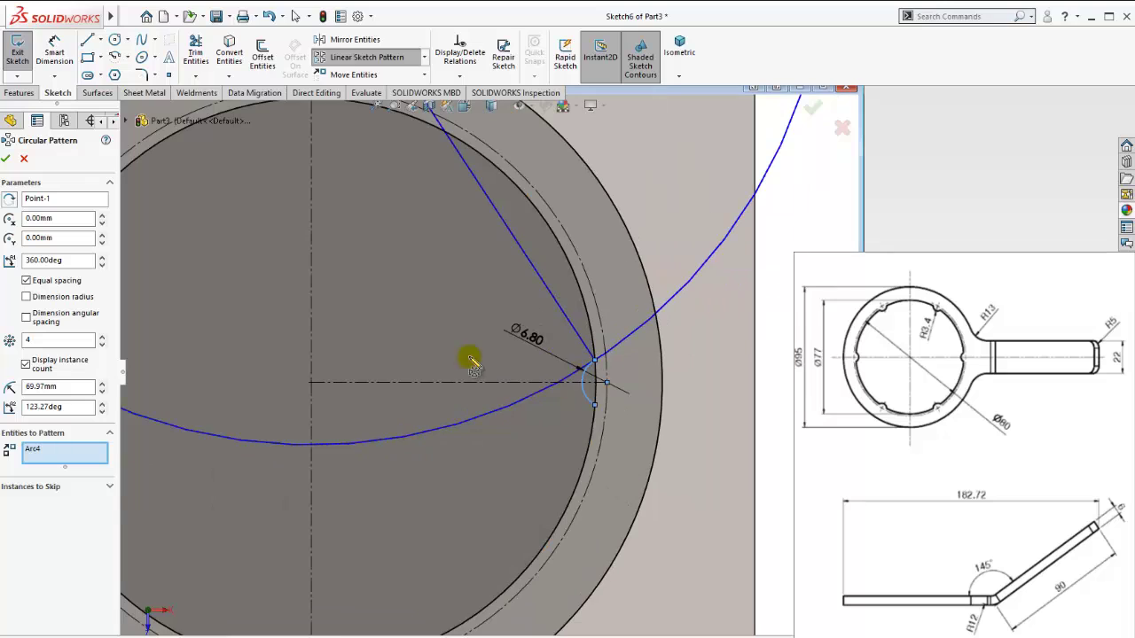
right_click(40, 199)
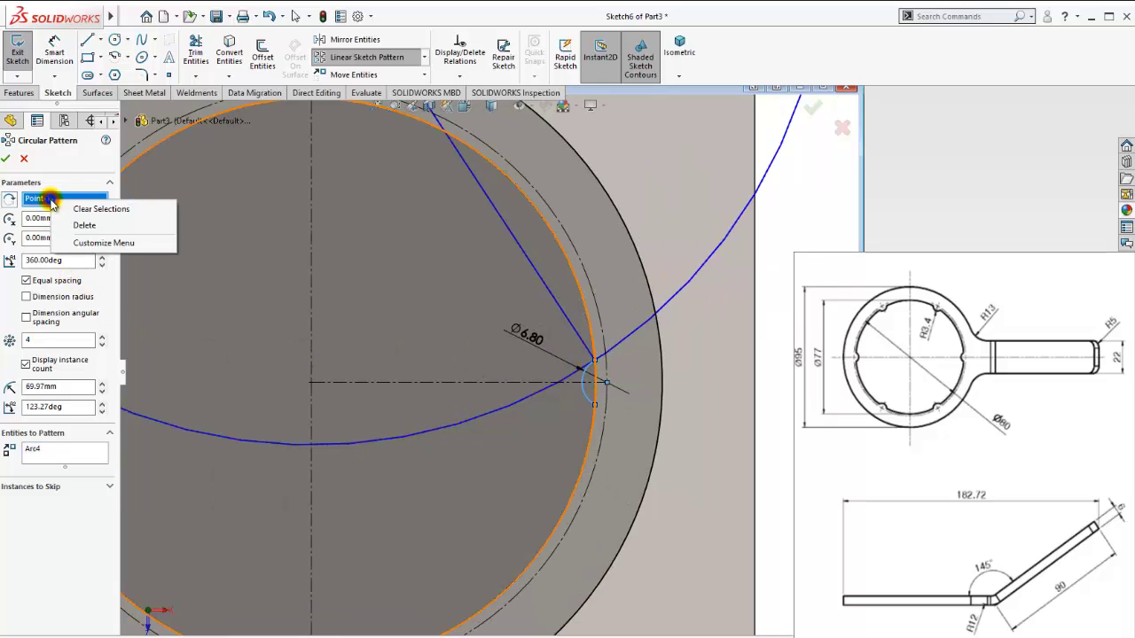
click(80, 223)
click(165, 142)
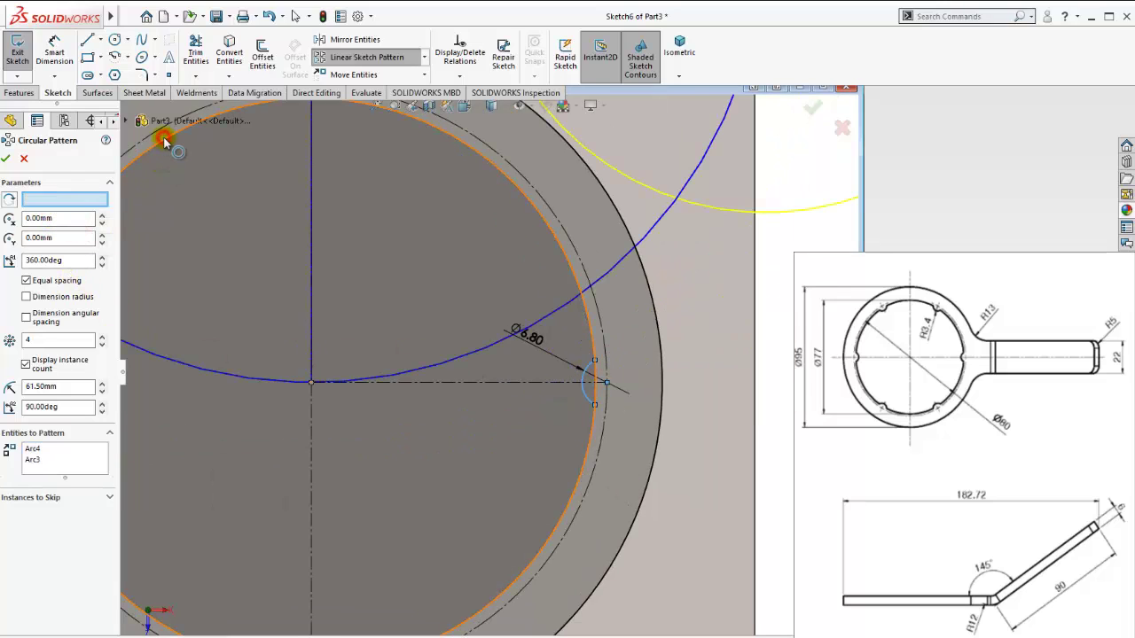
scroll(399, 298, up, 3)
click(34, 449)
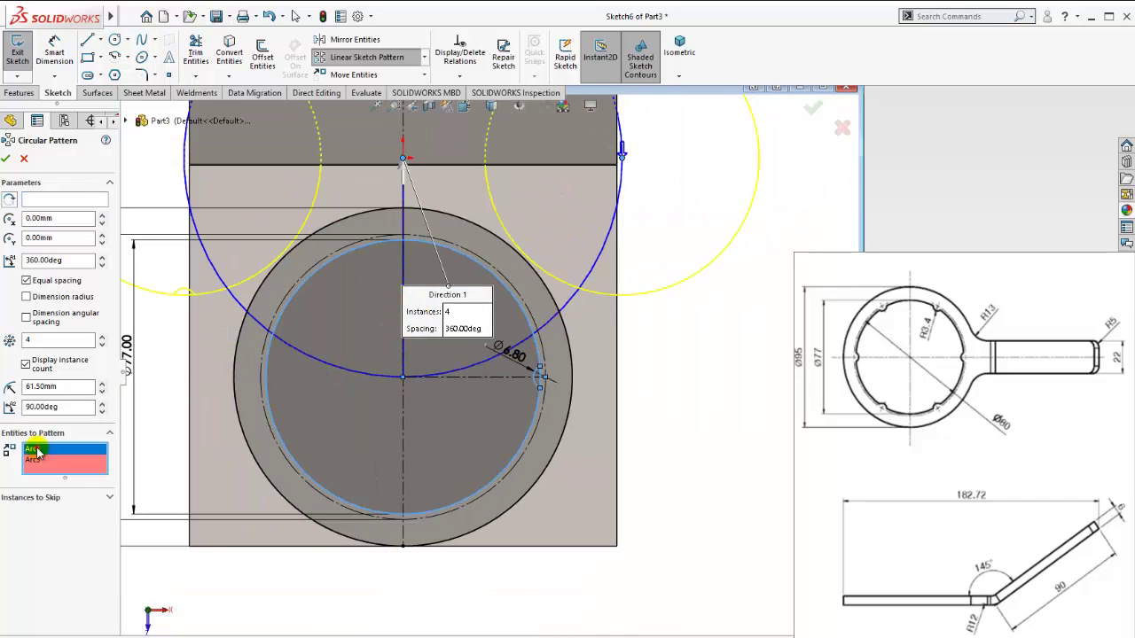
right_click(36, 450)
click(66, 471)
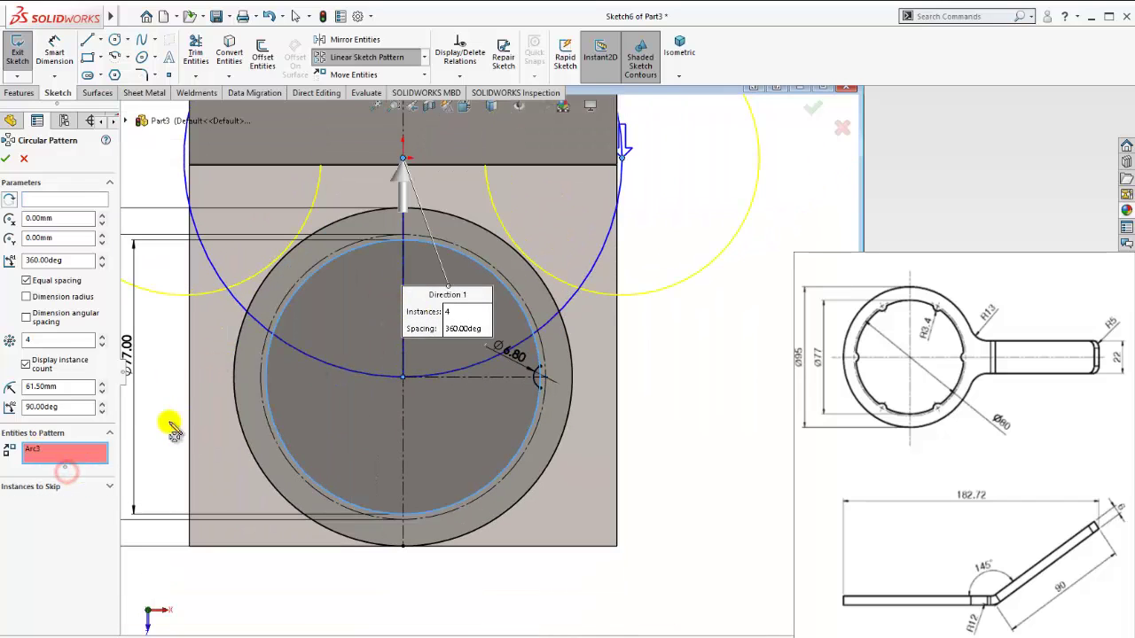
right_click(46, 453)
click(64, 473)
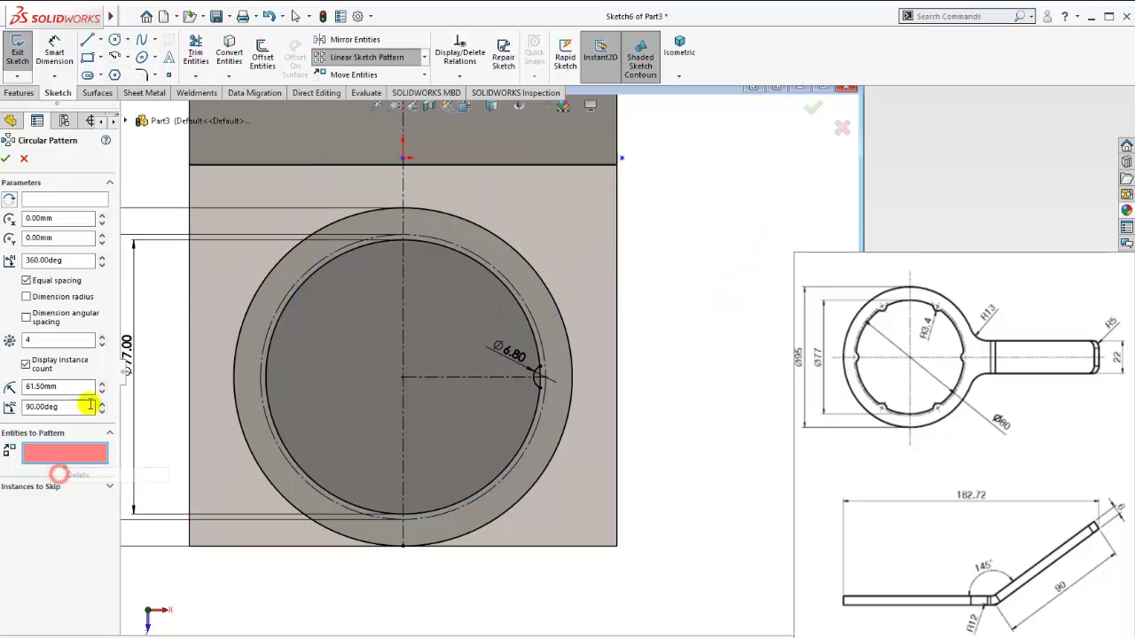
key(Escape)
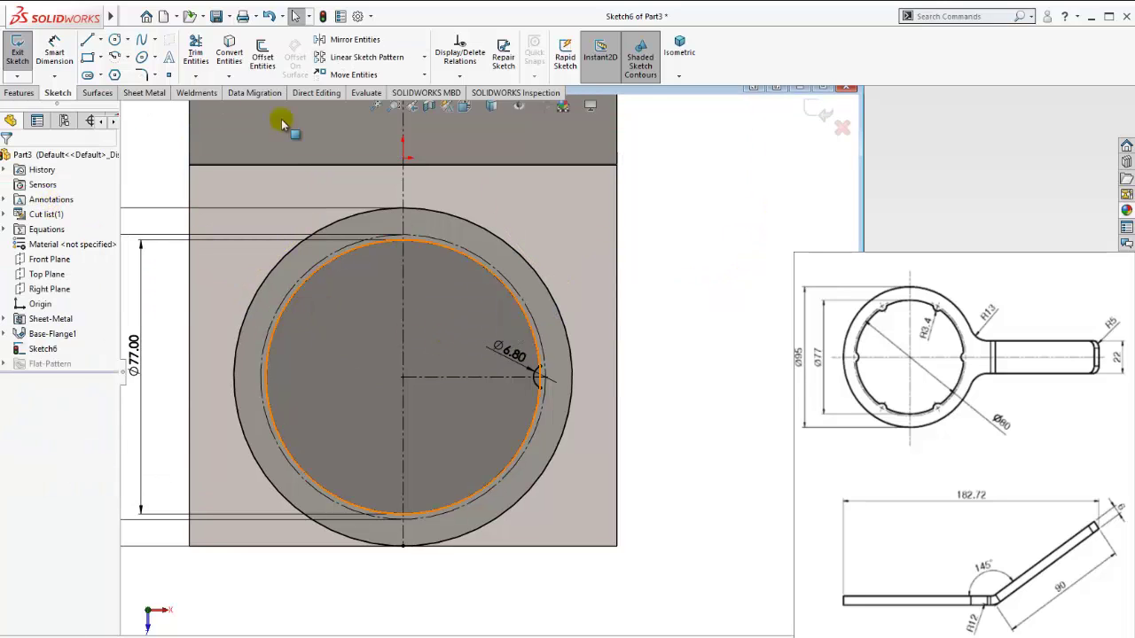
- Start a circular sketch pattern using the ring's circle as its centre
click(425, 74)
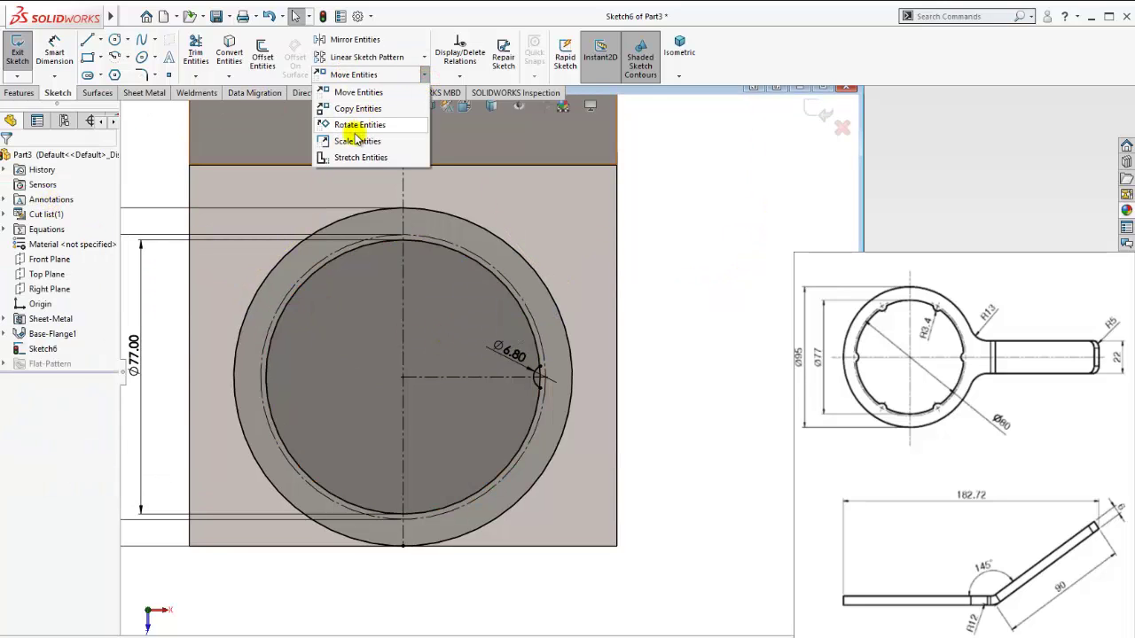
click(422, 57)
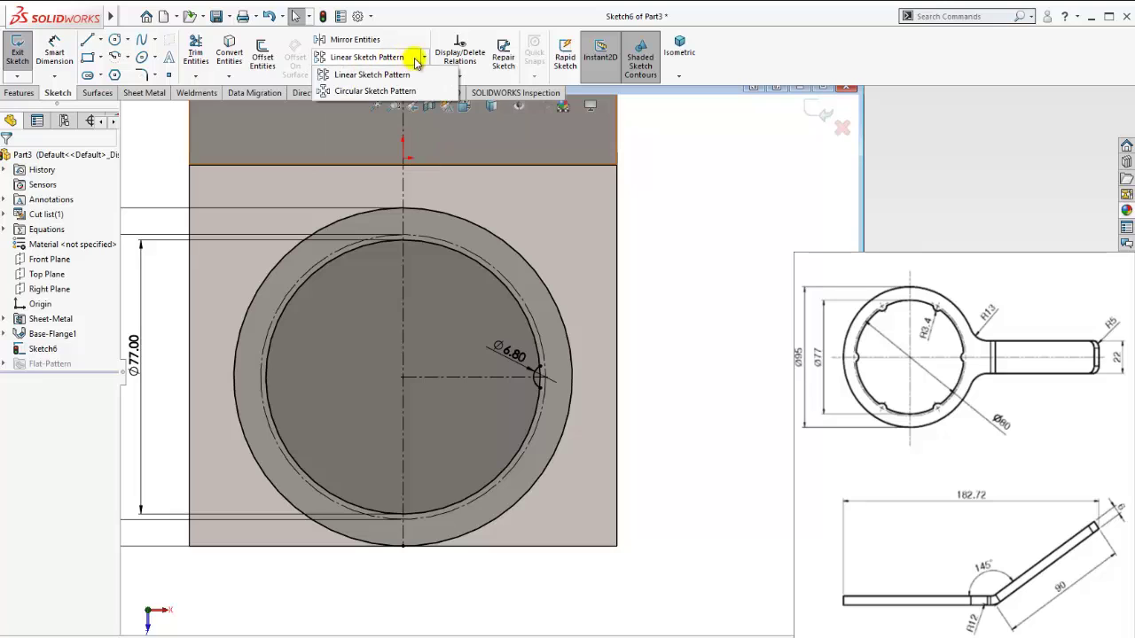
click(364, 90)
click(51, 203)
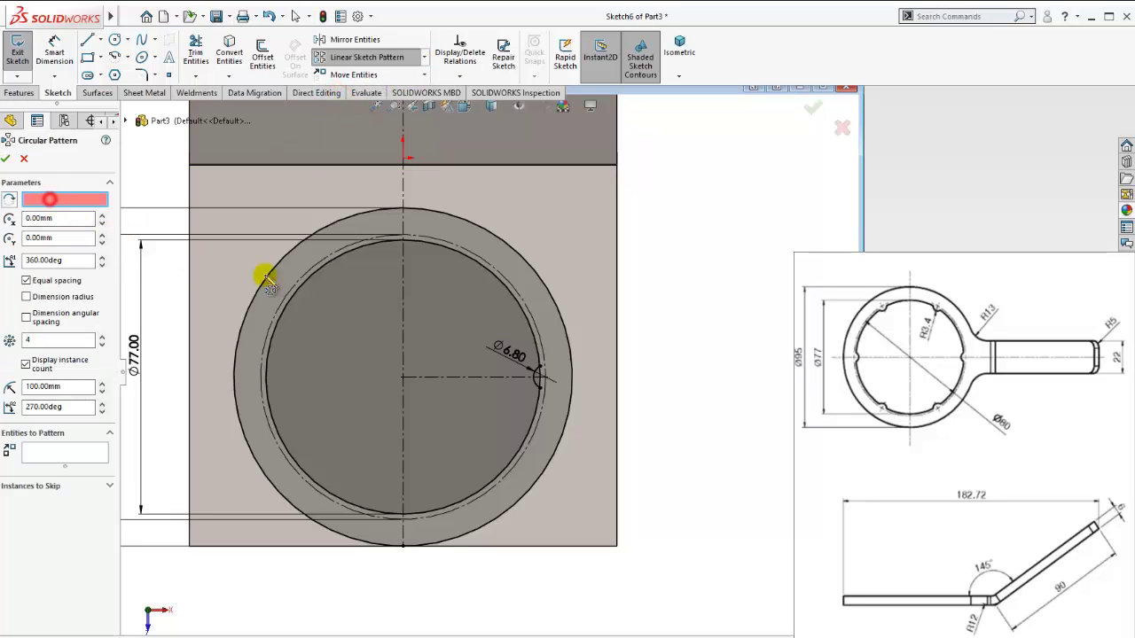
click(511, 297)
- Replace the pattern's entity list with only the notch arc Arc4
click(35, 451)
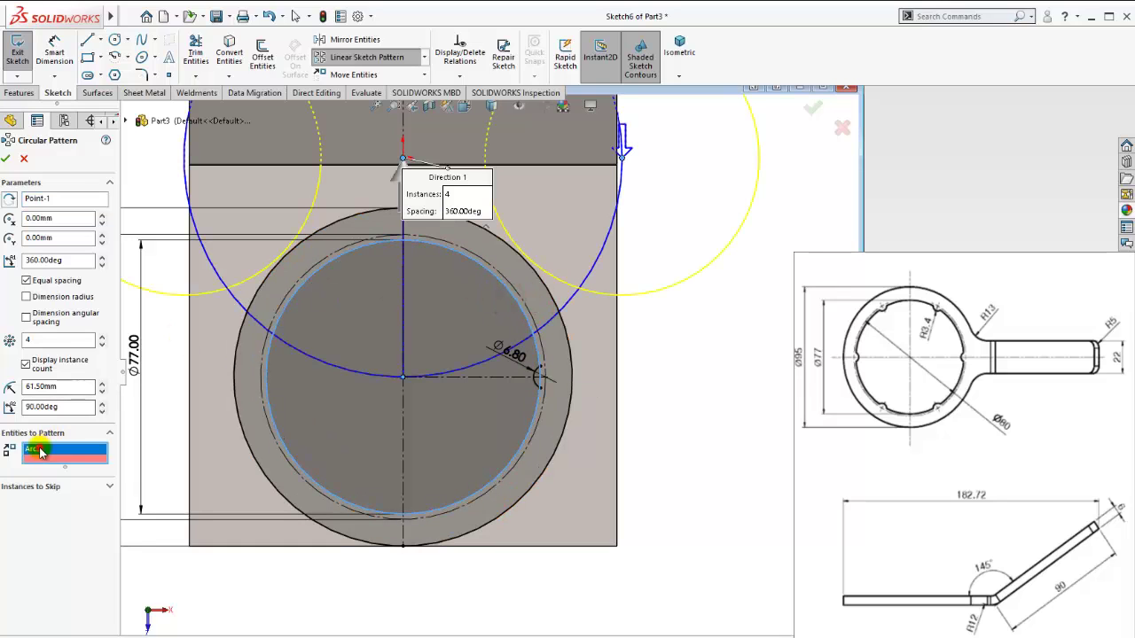
right_click(36, 451)
click(89, 457)
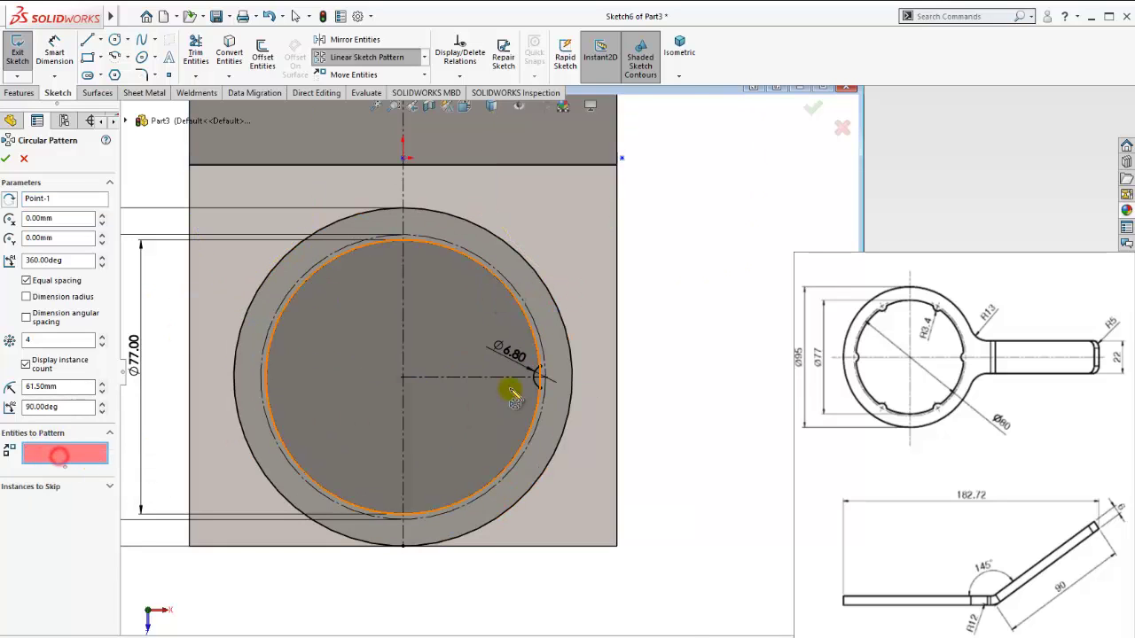
scroll(551, 382, down, 3)
click(550, 378)
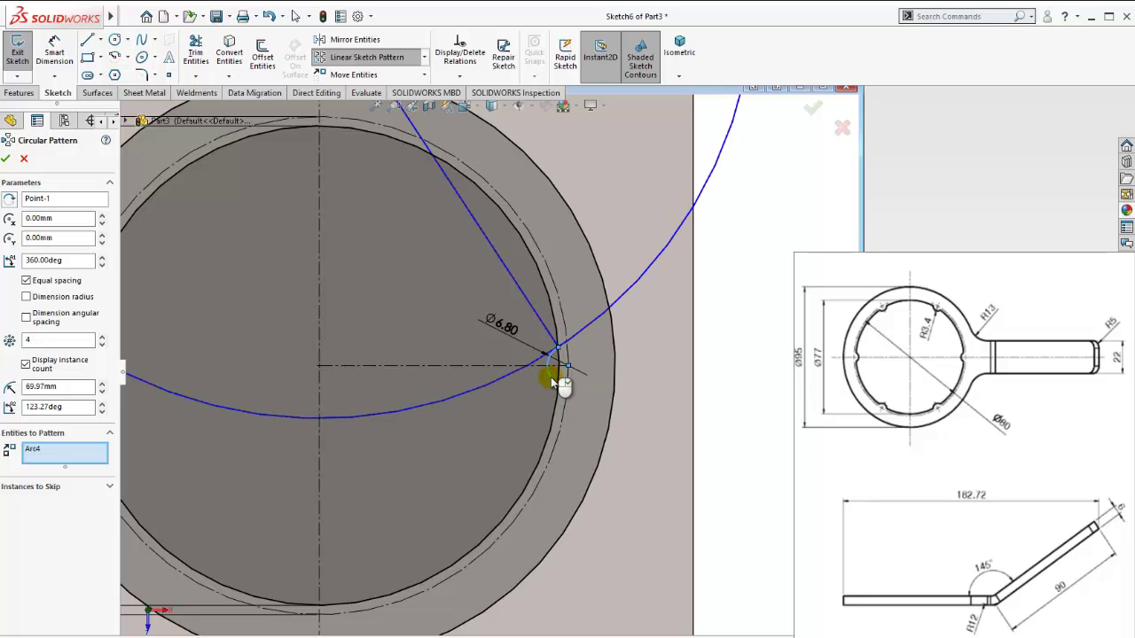
scroll(550, 377, up, 3)
scroll(532, 293, up, 3)
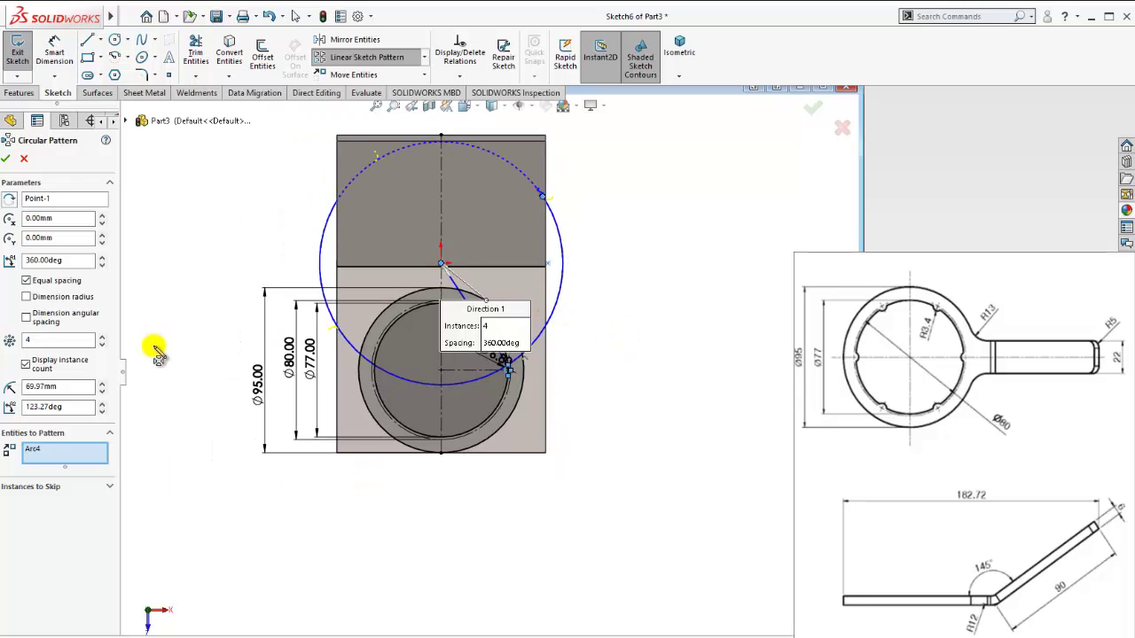
click(52, 199)
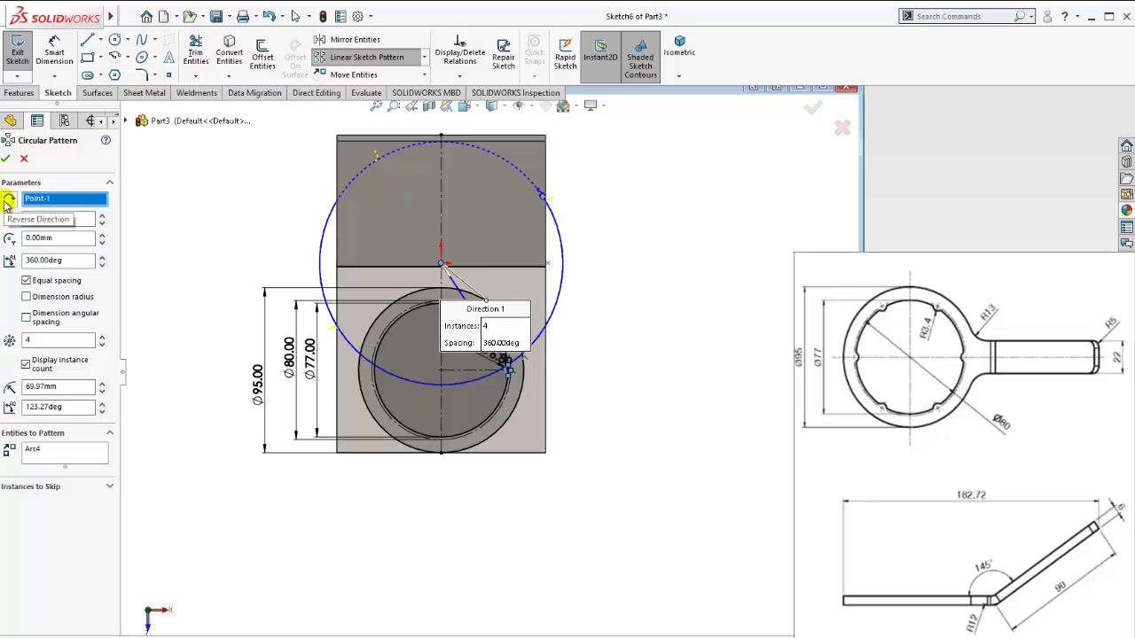
- Clear the wrong pattern centre and take the large circle out of the pattern
right_click(27, 204)
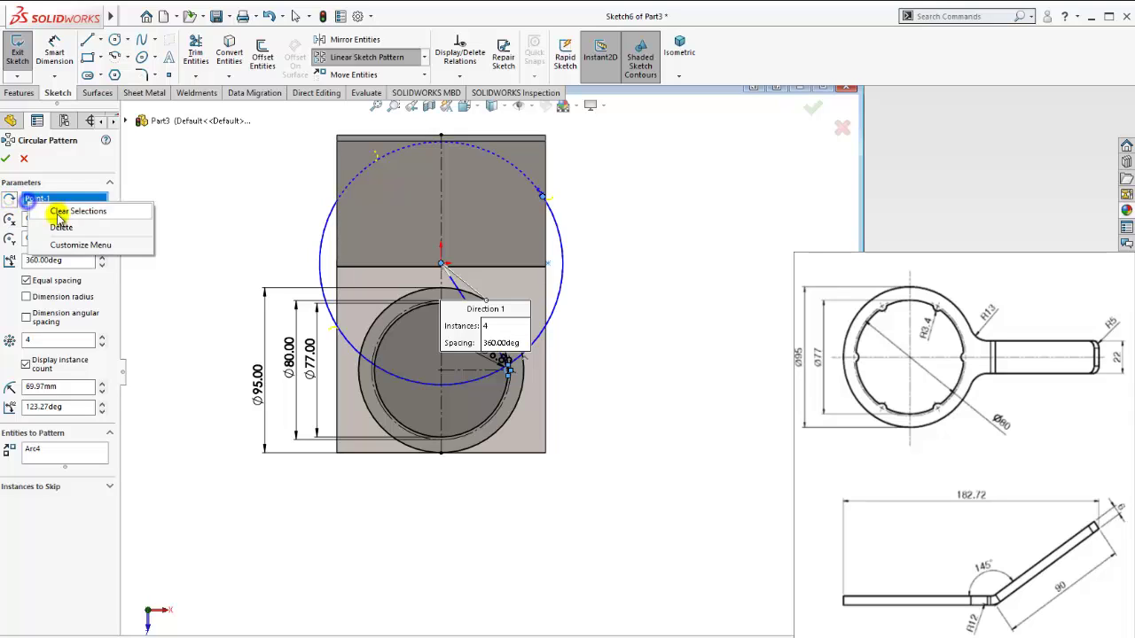
click(54, 214)
click(380, 428)
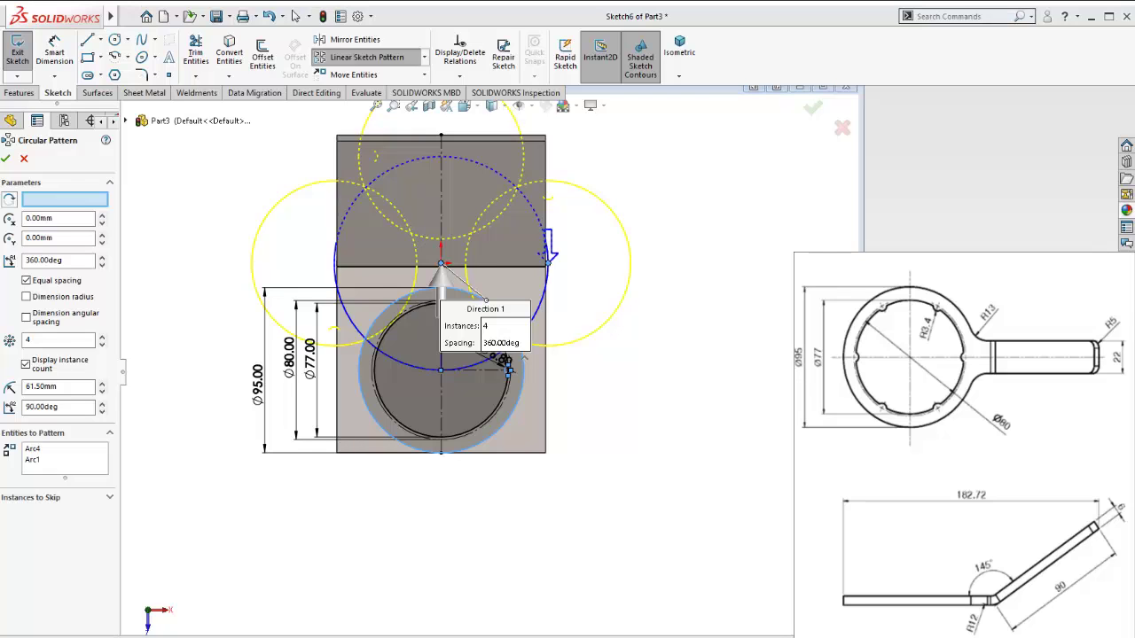
scroll(481, 334, down, 2)
click(370, 373)
click(33, 448)
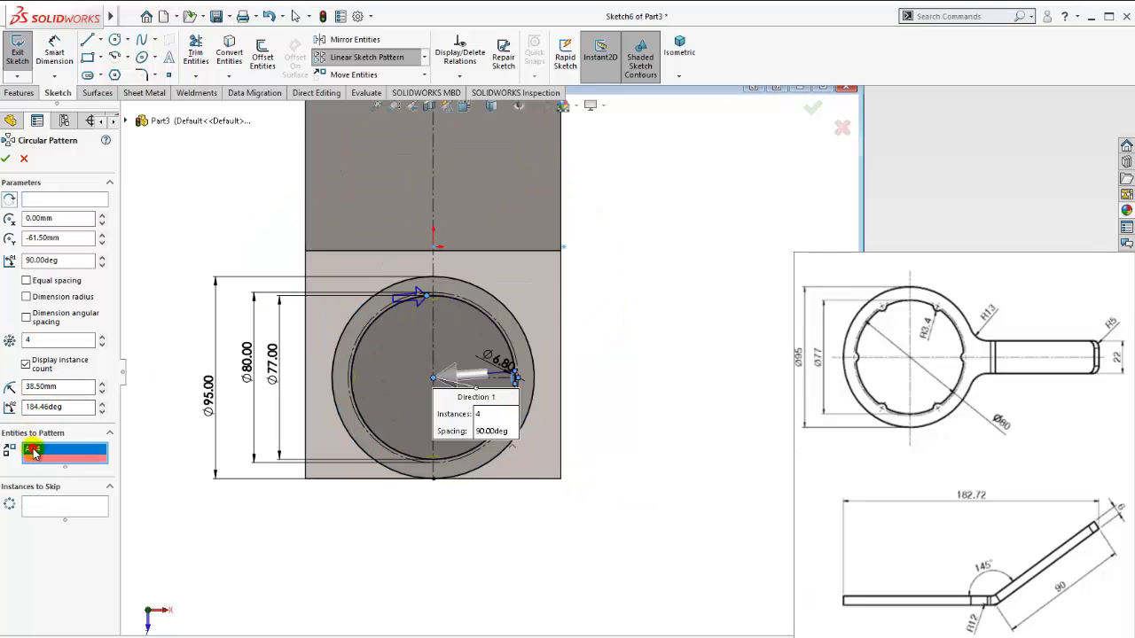
scroll(494, 383, down, 2)
scroll(524, 371, down, 2)
- Pattern the notch arc about the ring's centre point with 6 instances, 60° apart
click(58, 199)
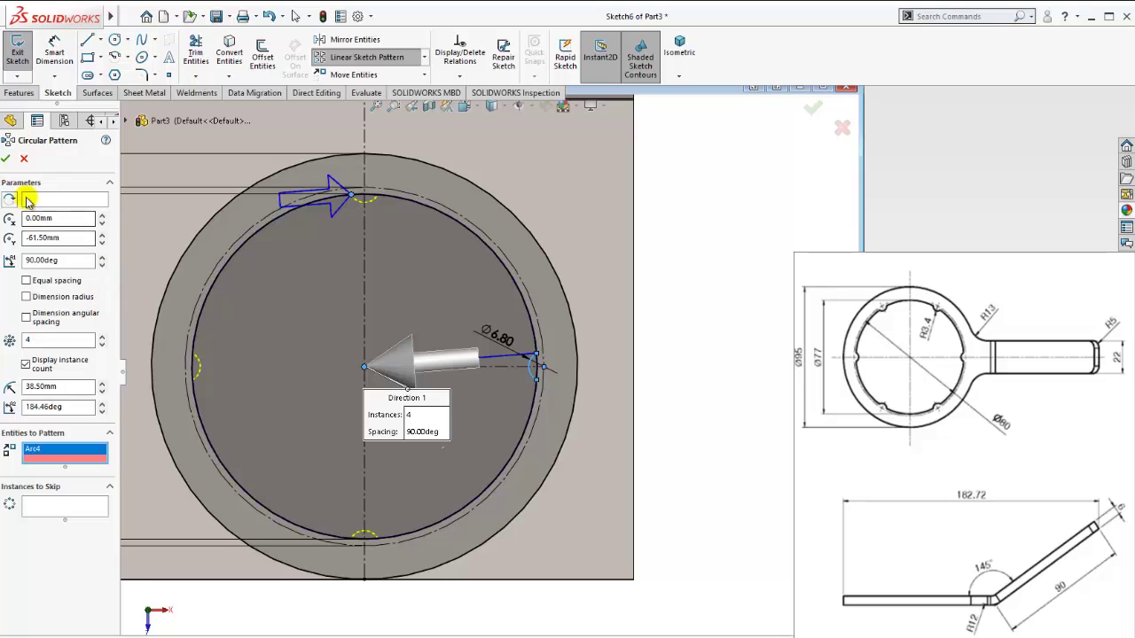
scroll(417, 390, up, 2)
click(416, 368)
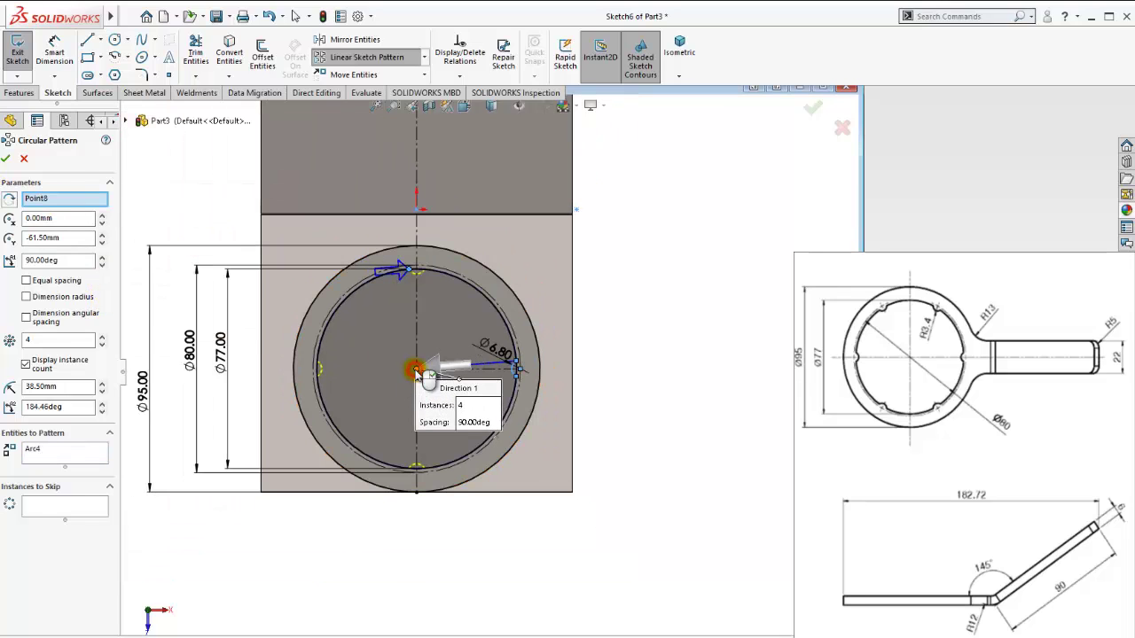
scroll(449, 406, down, 2)
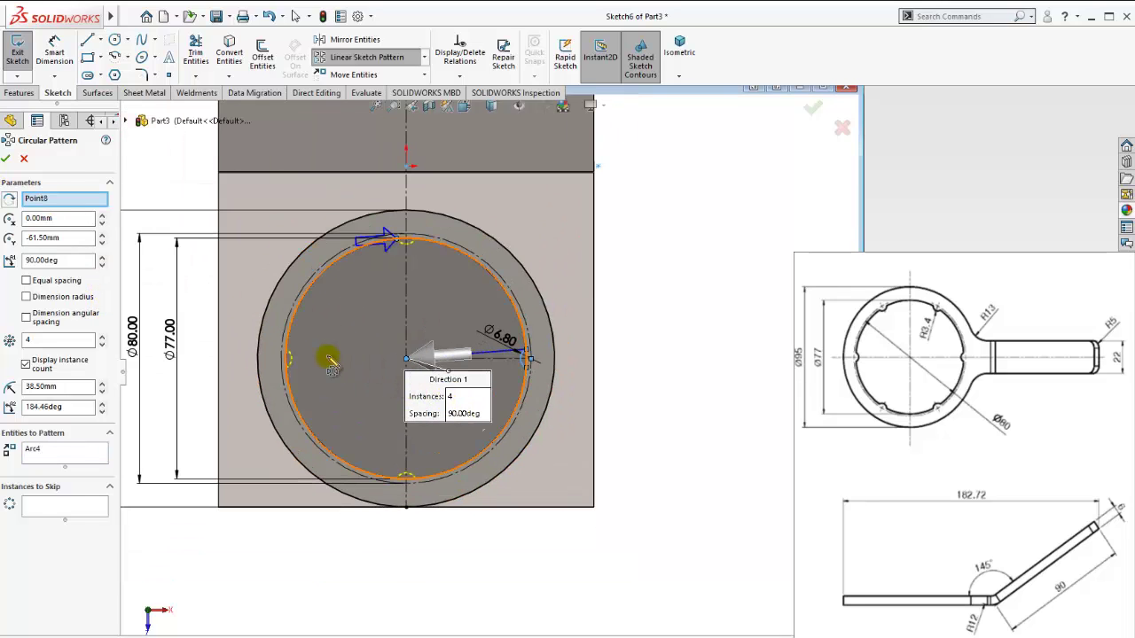
click(32, 342)
double_click(52, 341)
text(6)
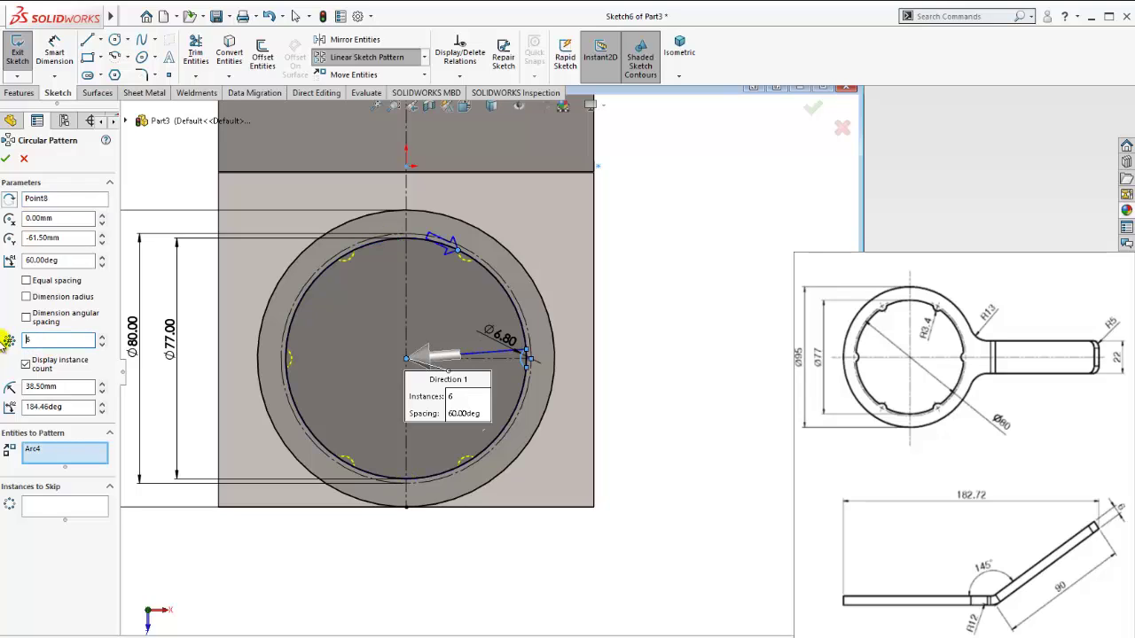
click(7, 156)
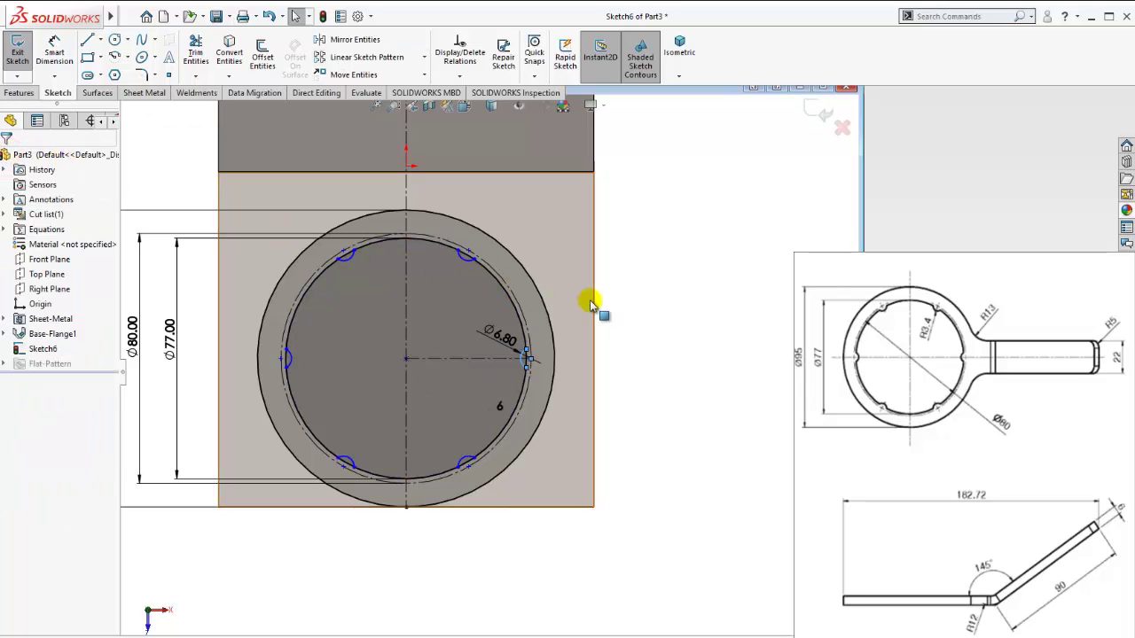
- Power-trim the excess notch-arc and Ø77 circle segments across the notches
scroll(473, 293, down, 2)
scroll(328, 250, down, 2)
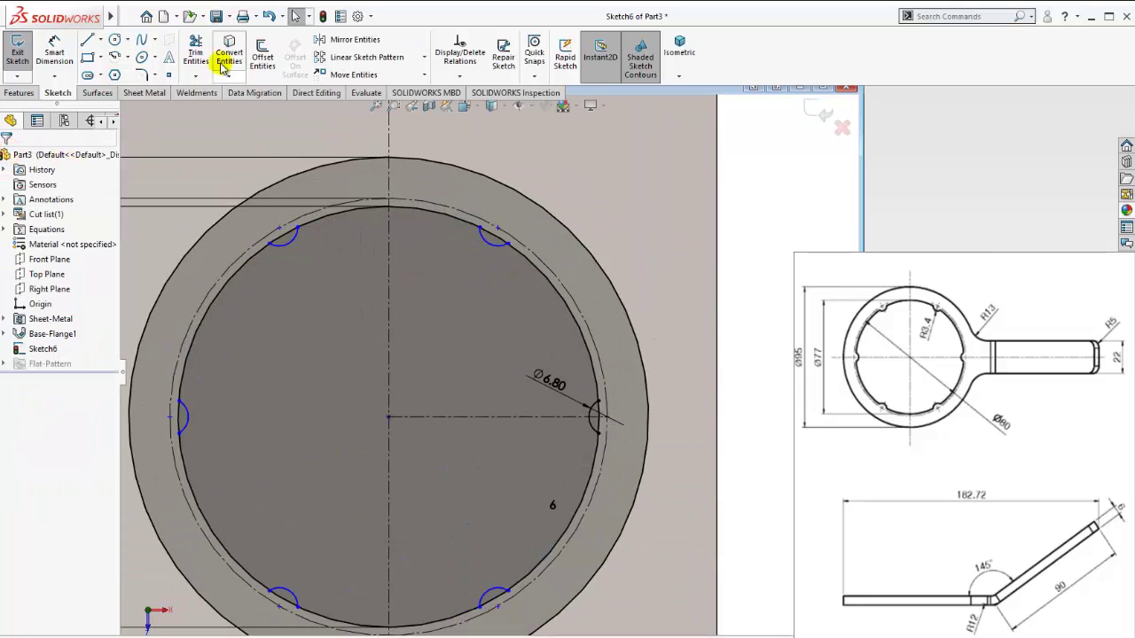
click(196, 51)
scroll(495, 245, down, 2)
scroll(496, 253, down, 2)
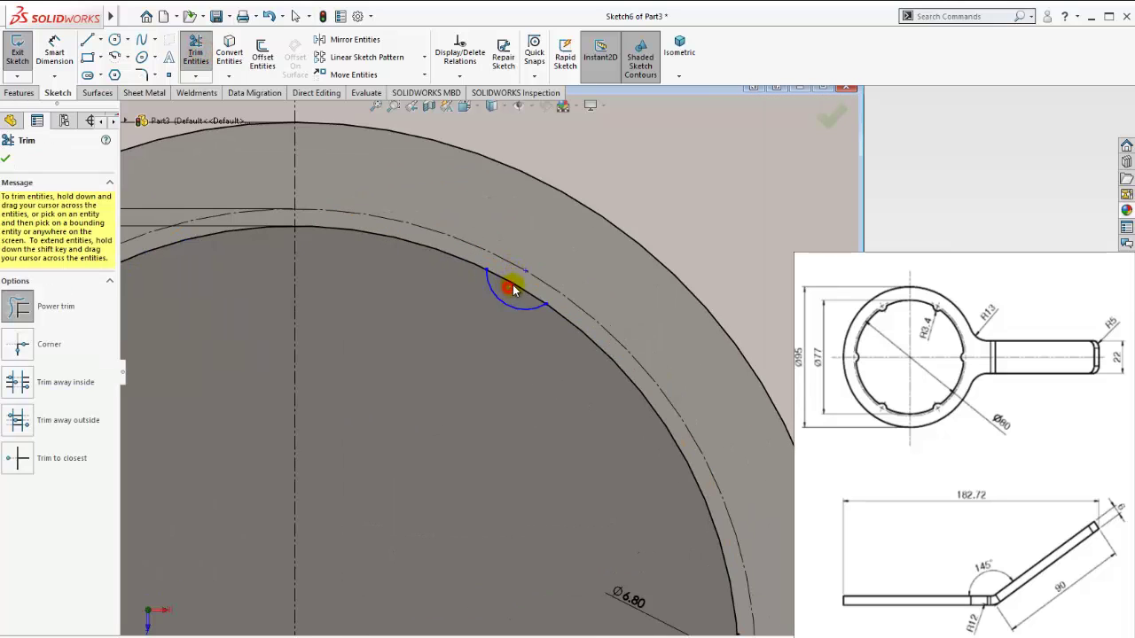
click(513, 289)
scroll(241, 303, up, 2)
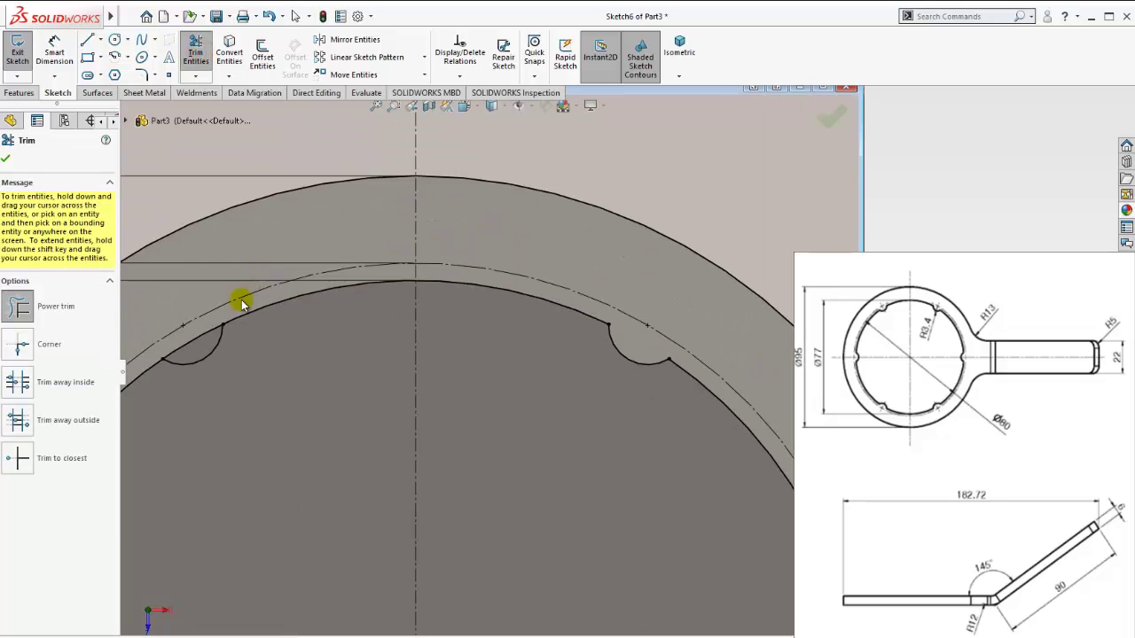
click(206, 331)
scroll(367, 527, up, 2)
scroll(380, 519, up, 2)
scroll(380, 519, down, 3)
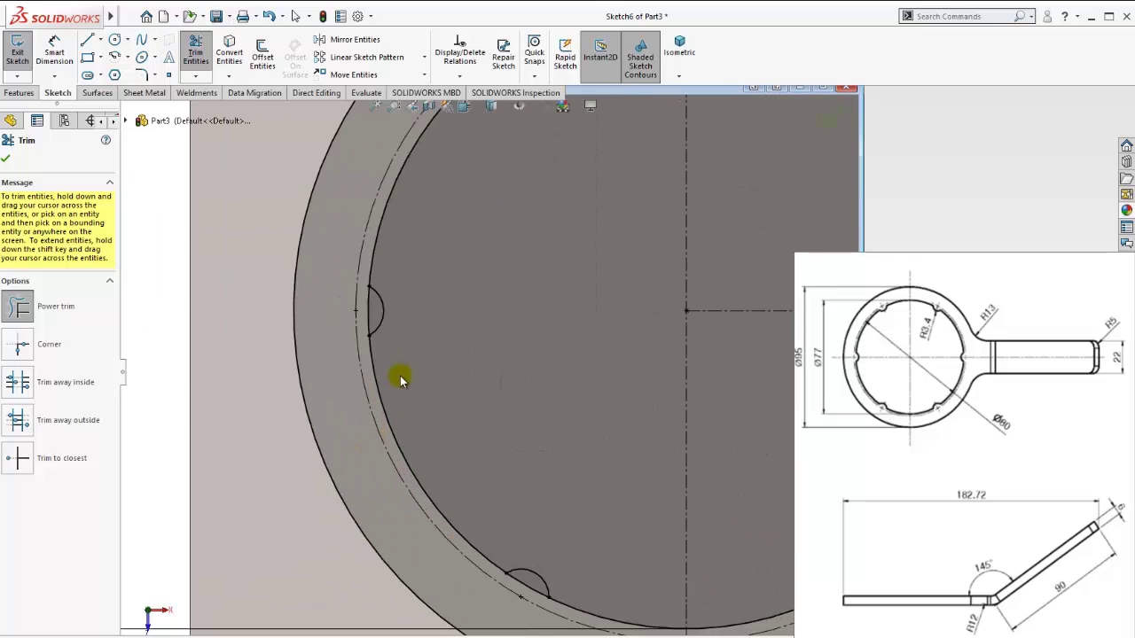
scroll(532, 496, up, 2)
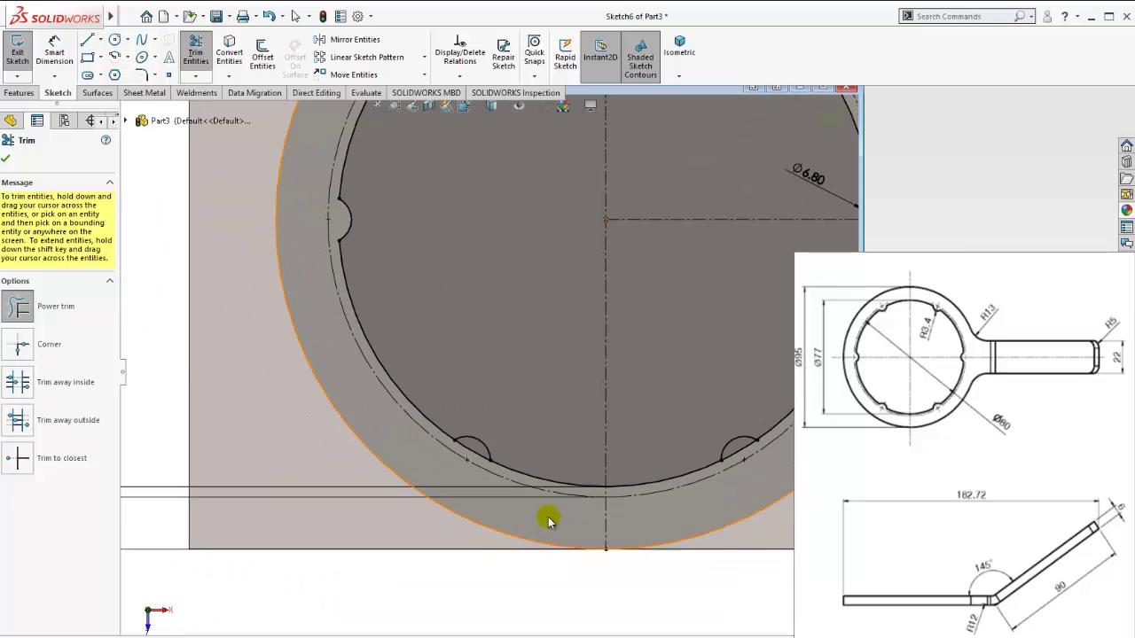
scroll(477, 439, down, 3)
scroll(442, 439, up, 1)
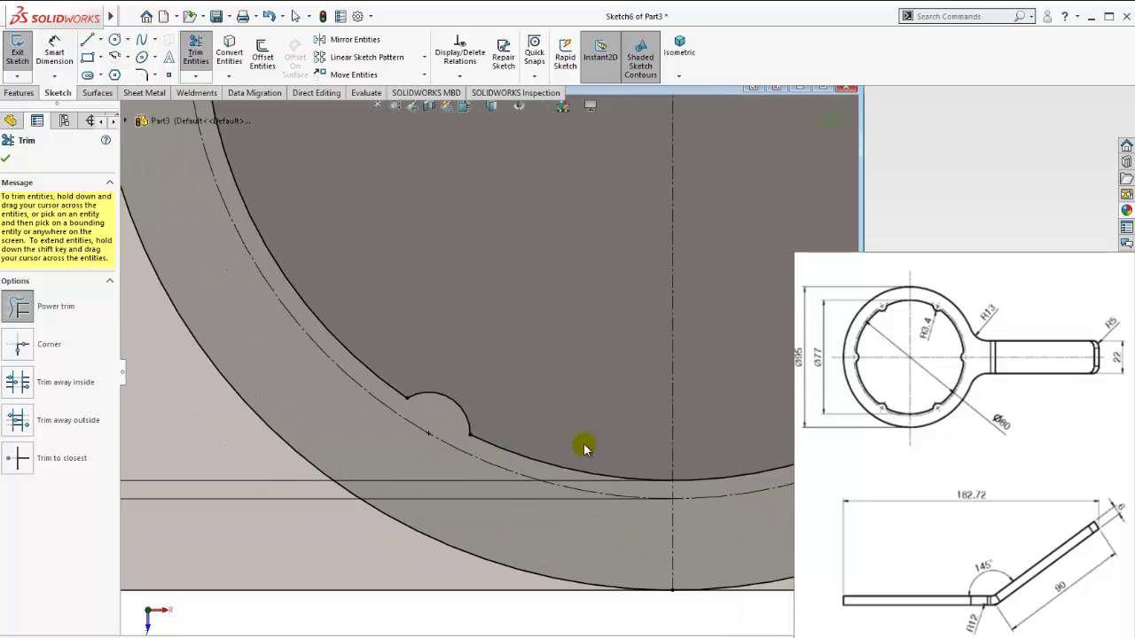
scroll(679, 347, up, 2)
scroll(621, 399, down, 3)
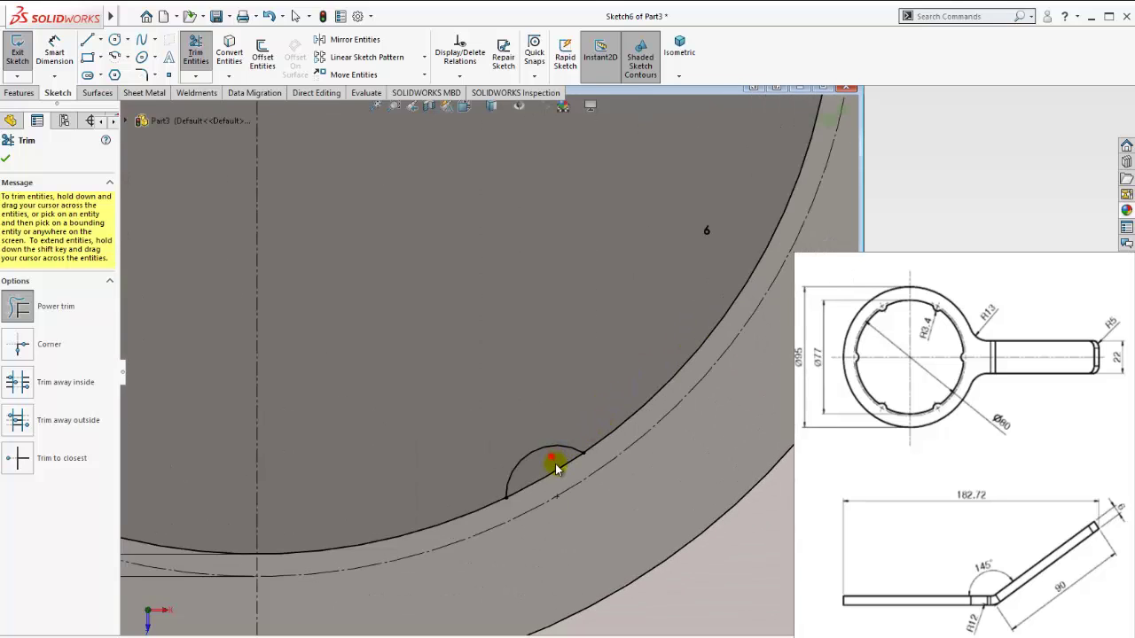
scroll(679, 245, up, 2)
scroll(653, 271, up, 1)
scroll(597, 242, down, 2)
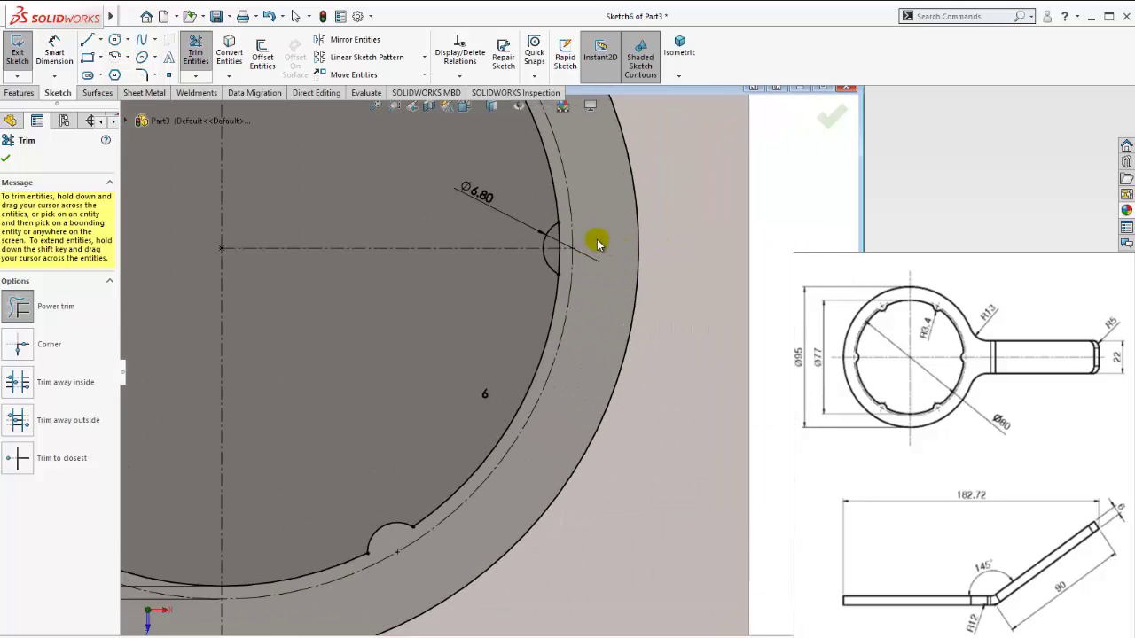
scroll(596, 242, down, 3)
click(470, 284)
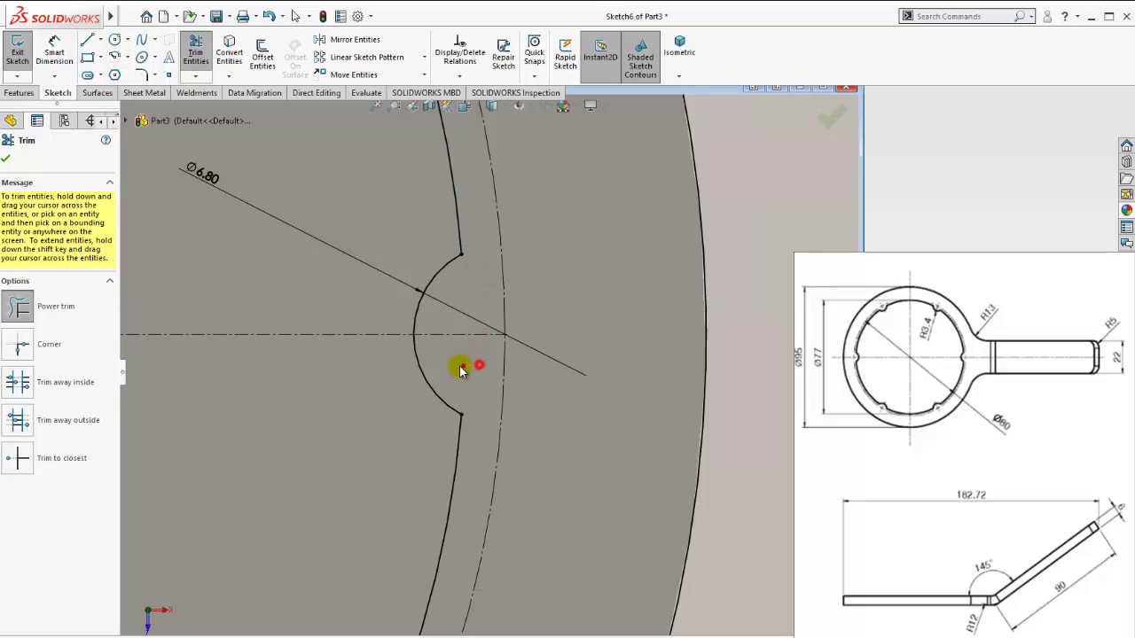
scroll(461, 370, up, 3)
scroll(481, 329, up, 2)
scroll(511, 337, up, 1)
scroll(506, 331, up, 2)
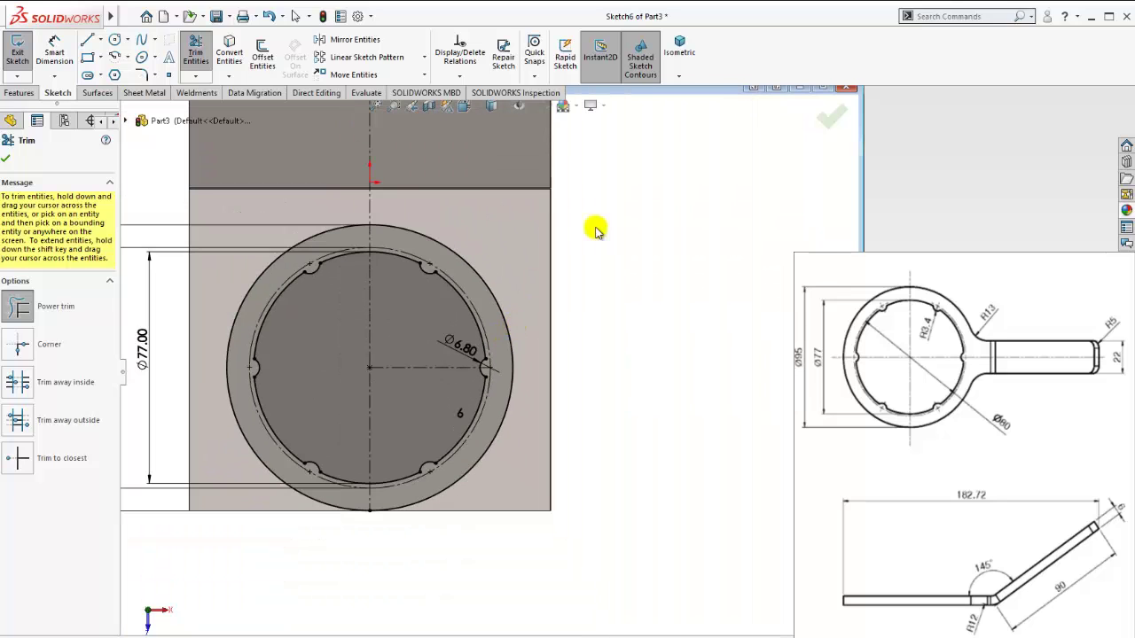
- Check the six-notch outline in isometric, then view Sketch6 Normal To
click(681, 58)
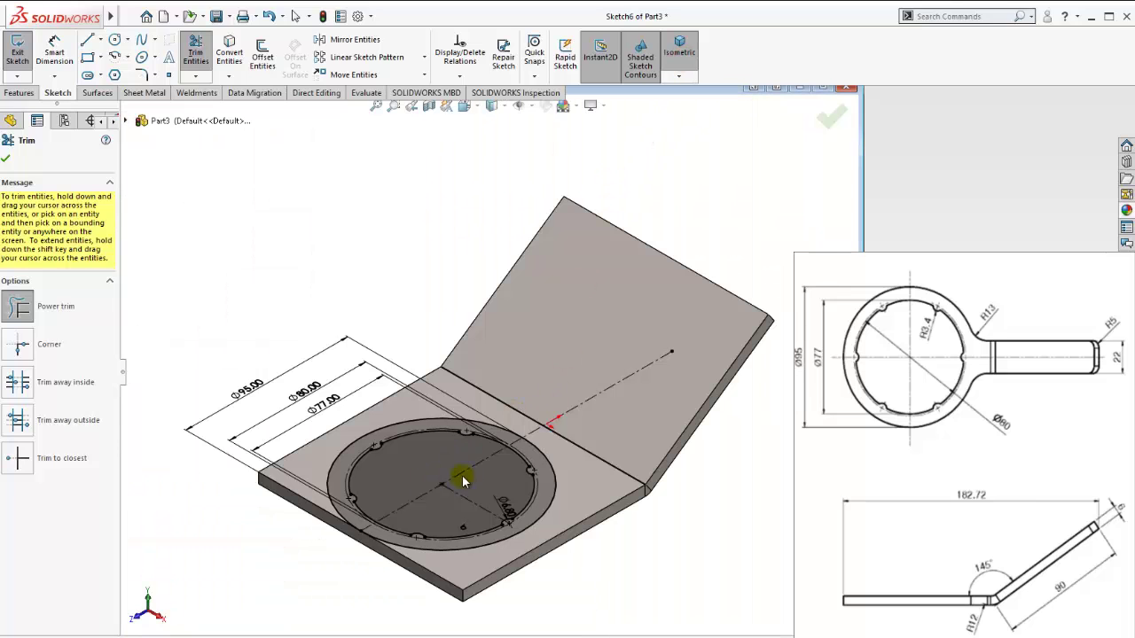
scroll(473, 477, down, 1)
scroll(439, 483, down, 1)
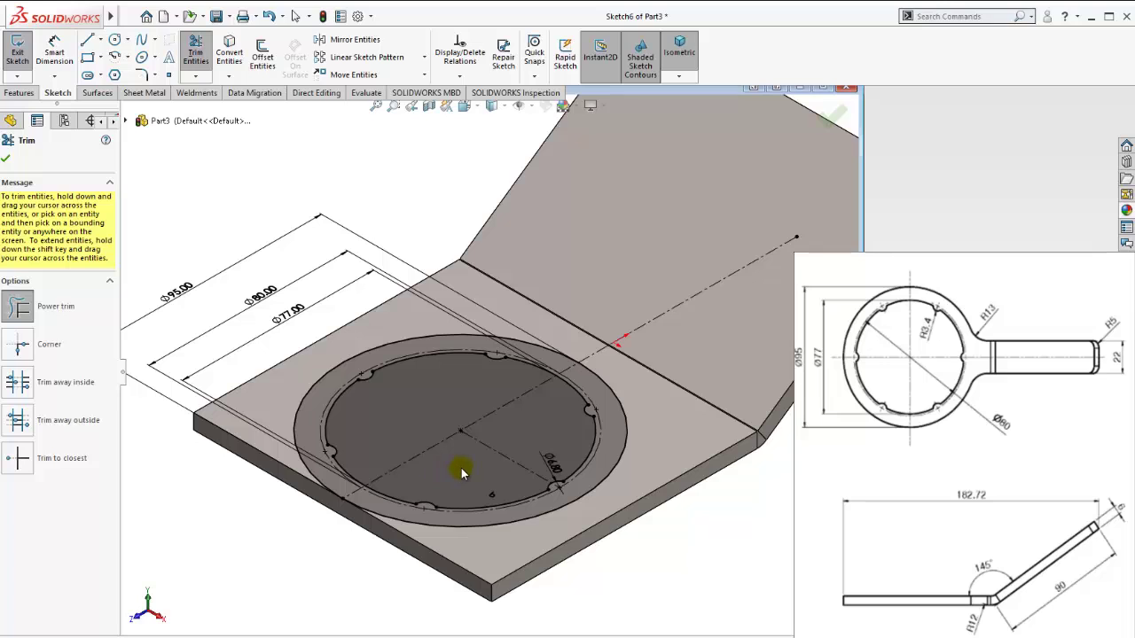
key(Escape)
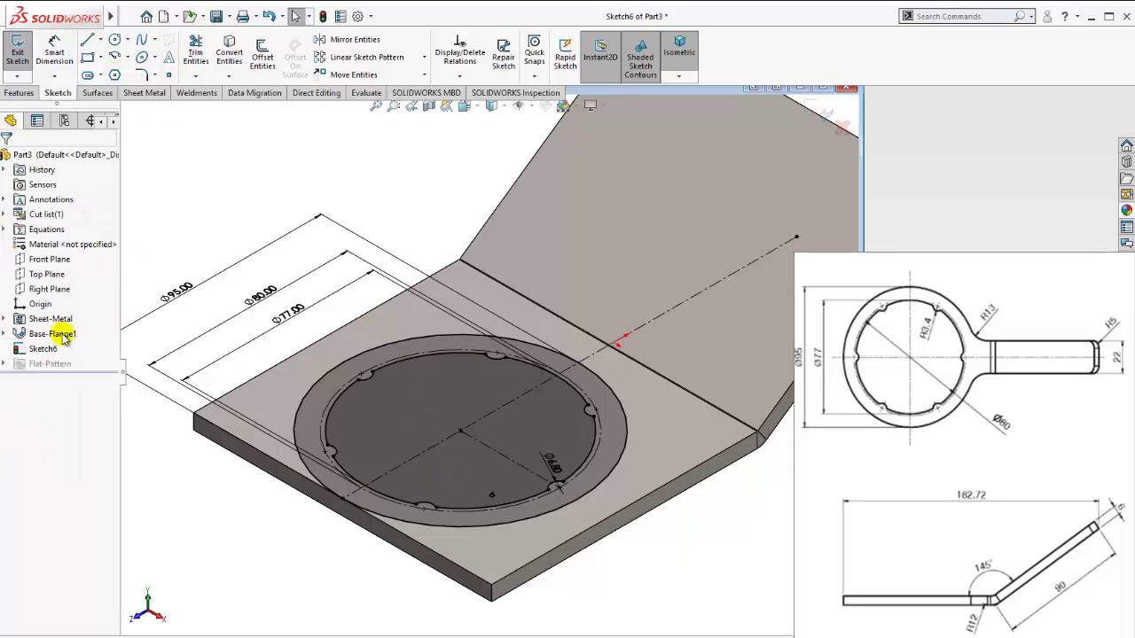
click(42, 350)
click(80, 326)
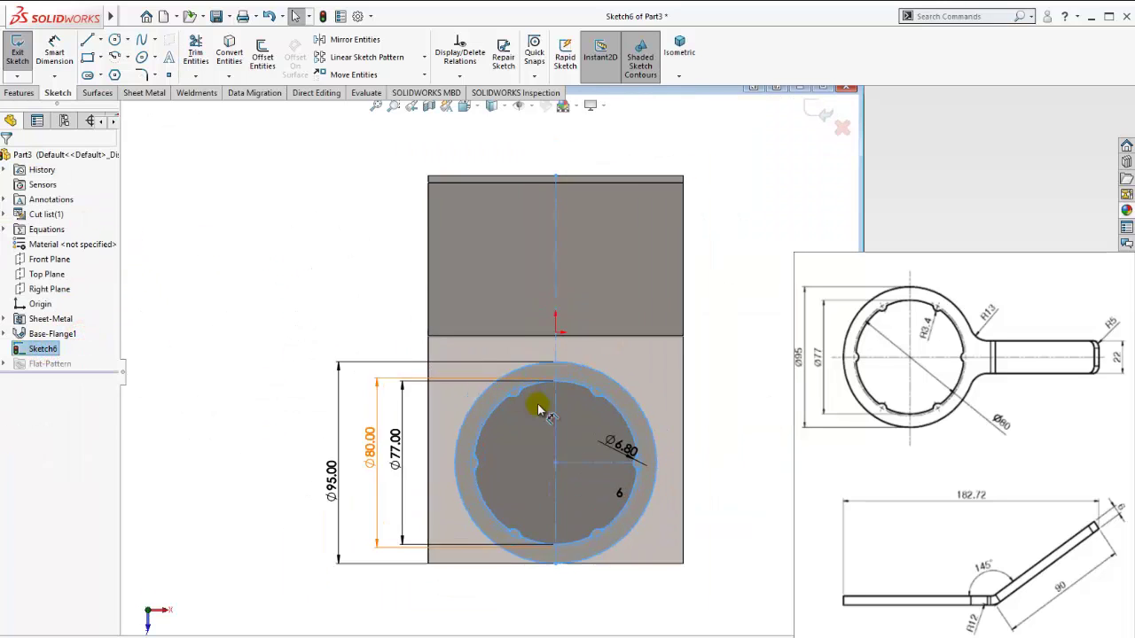
key(Escape)
scroll(540, 436, down, 2)
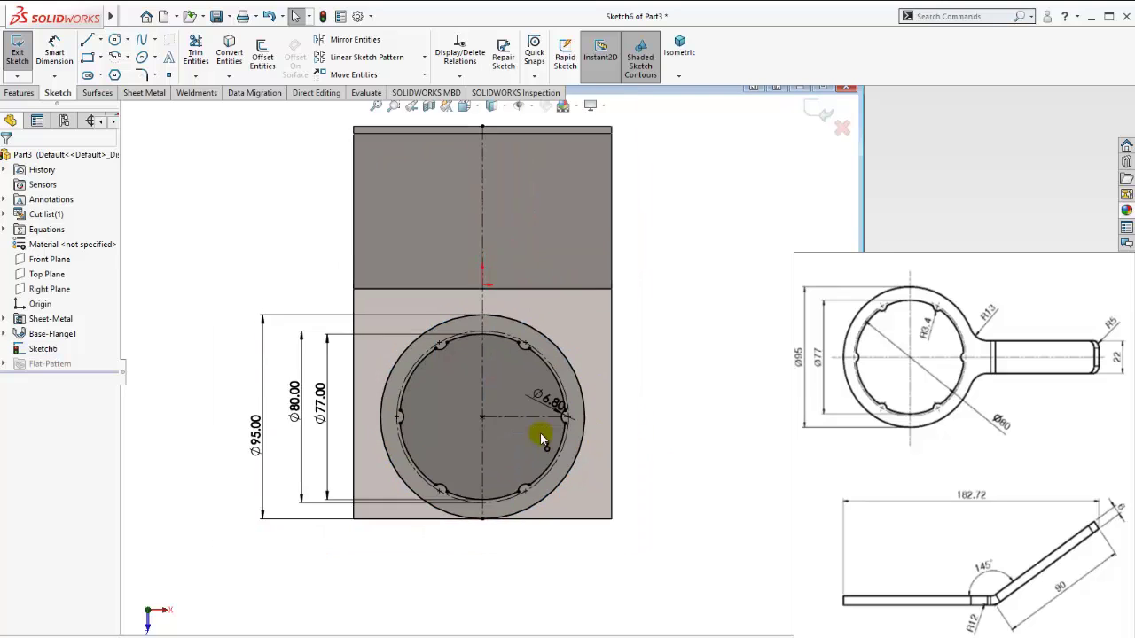
scroll(511, 394, down, 1)
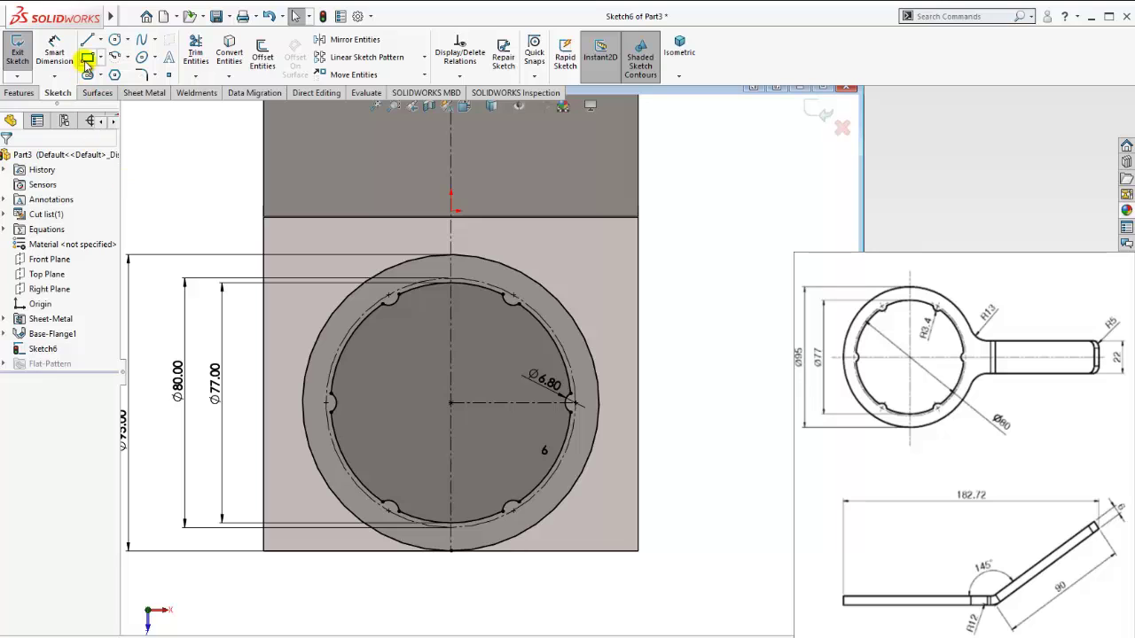
- Draw two vertical handle lines from the plate's top edge down to the ring
click(86, 45)
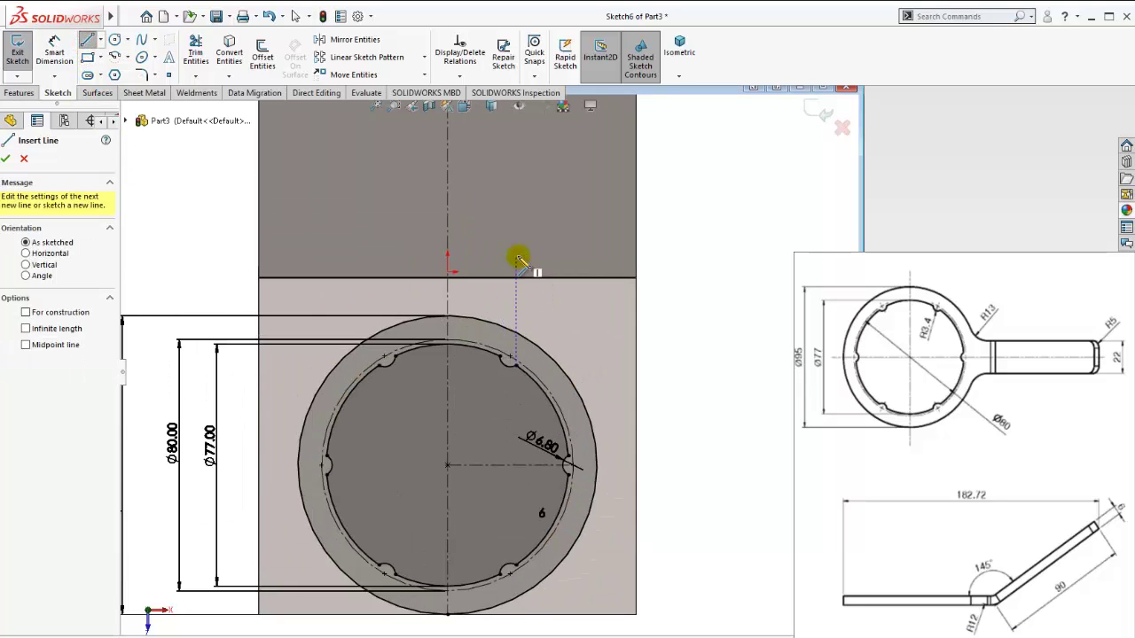
scroll(506, 256, up, 2)
scroll(504, 255, down, 2)
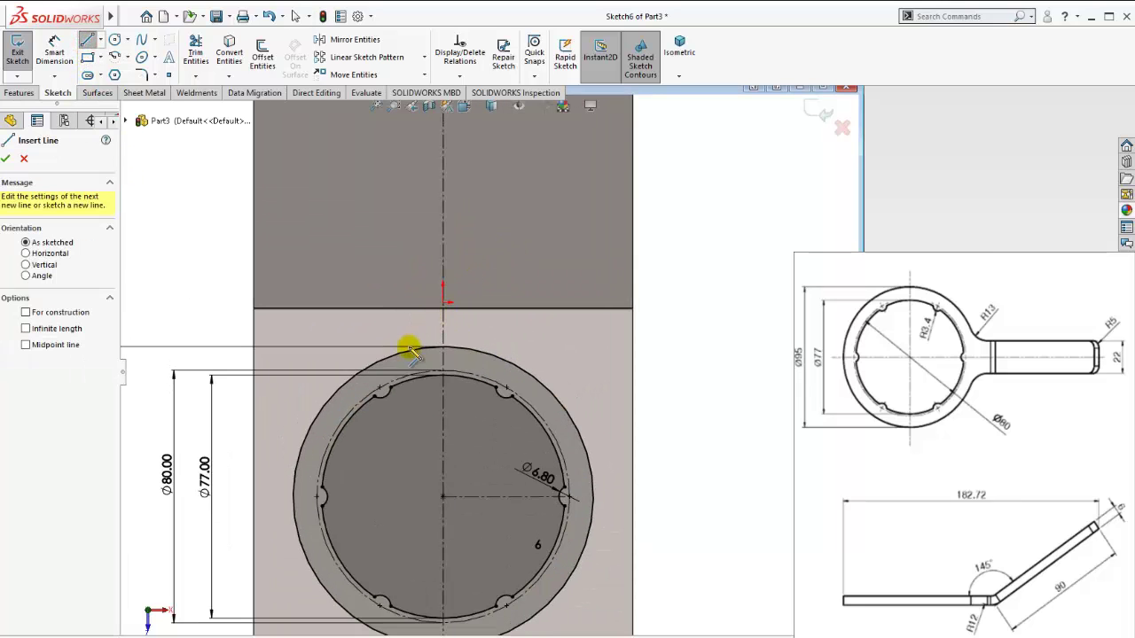
scroll(408, 354, up, 2)
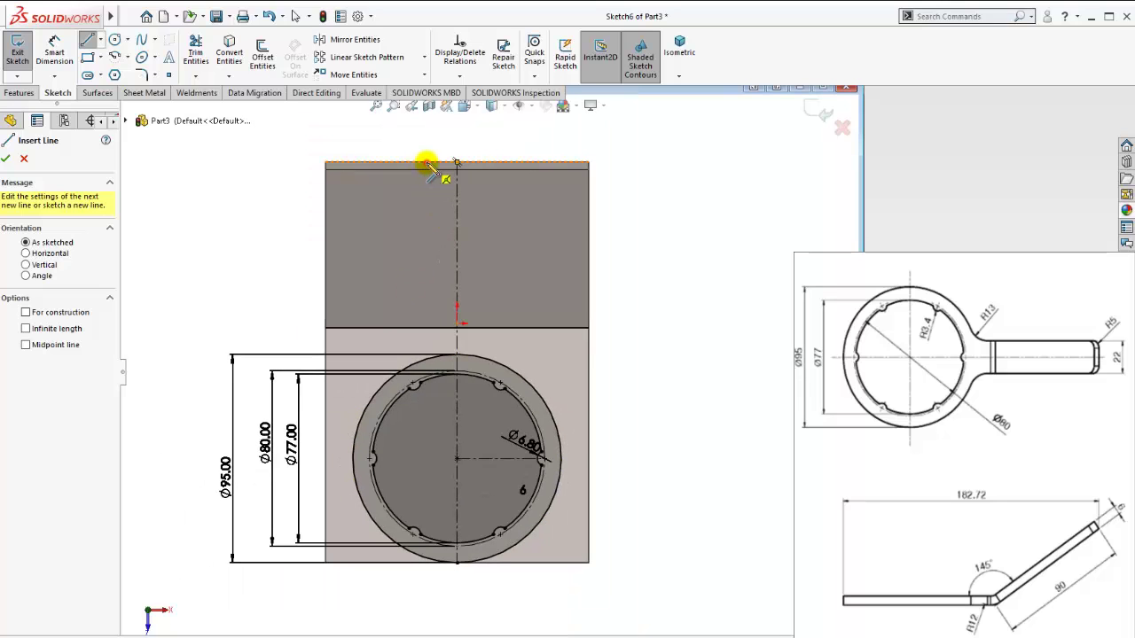
click(427, 164)
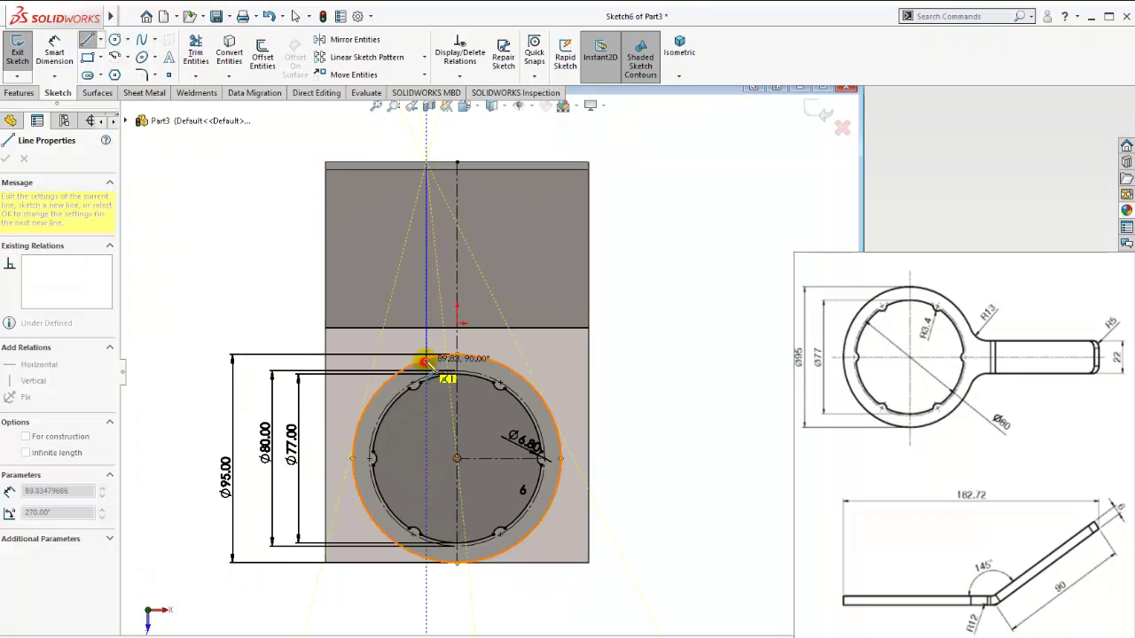
click(426, 361)
key(Escape)
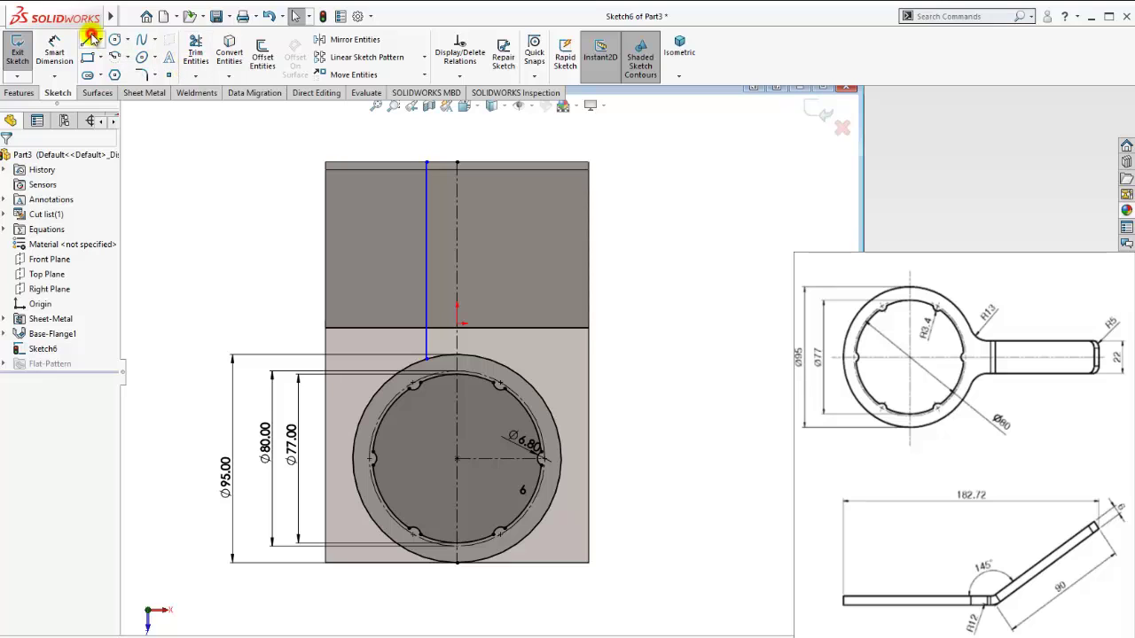
click(90, 39)
drag(488, 163, 494, 358)
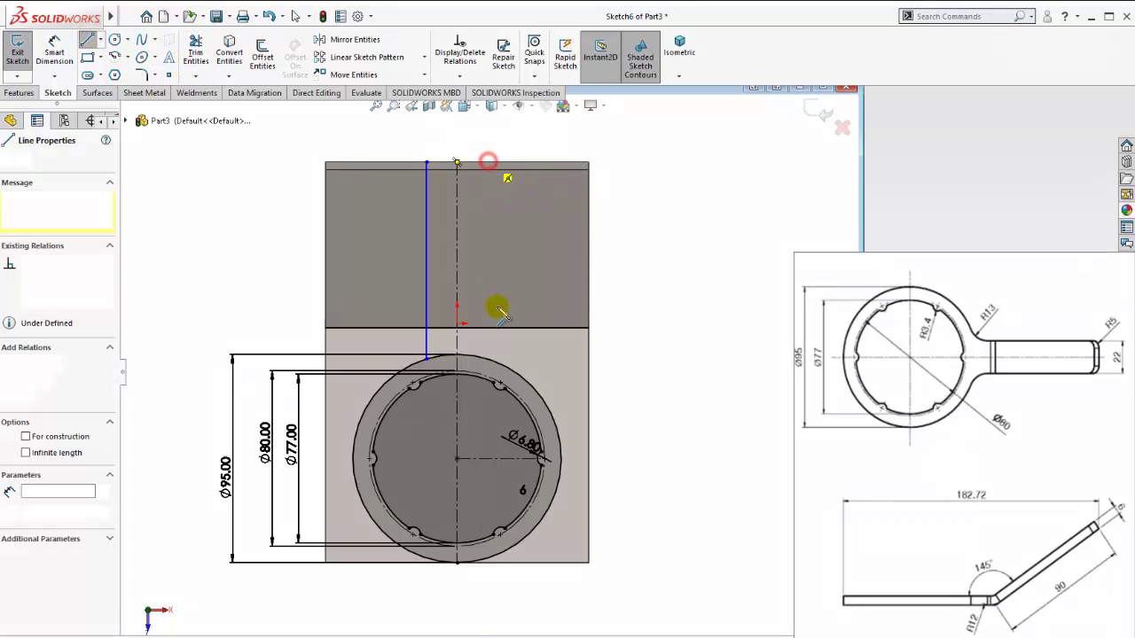
click(488, 359)
key(Escape)
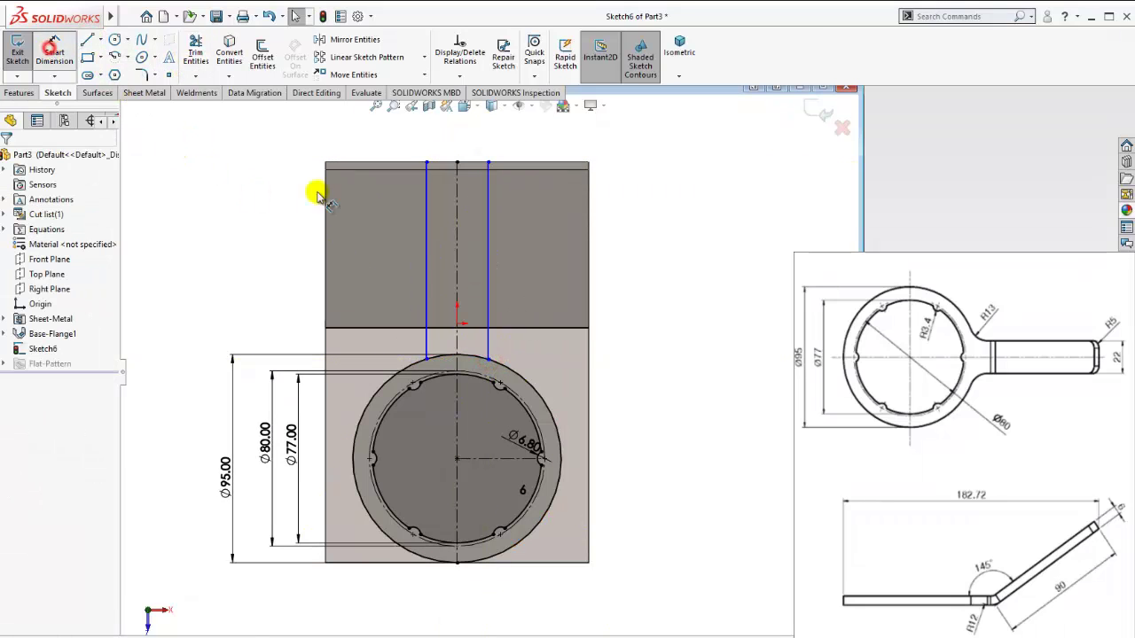
- Dimension the handle lines 22 apart and 11 from the centreline, and close the top with a line
click(488, 182)
click(428, 182)
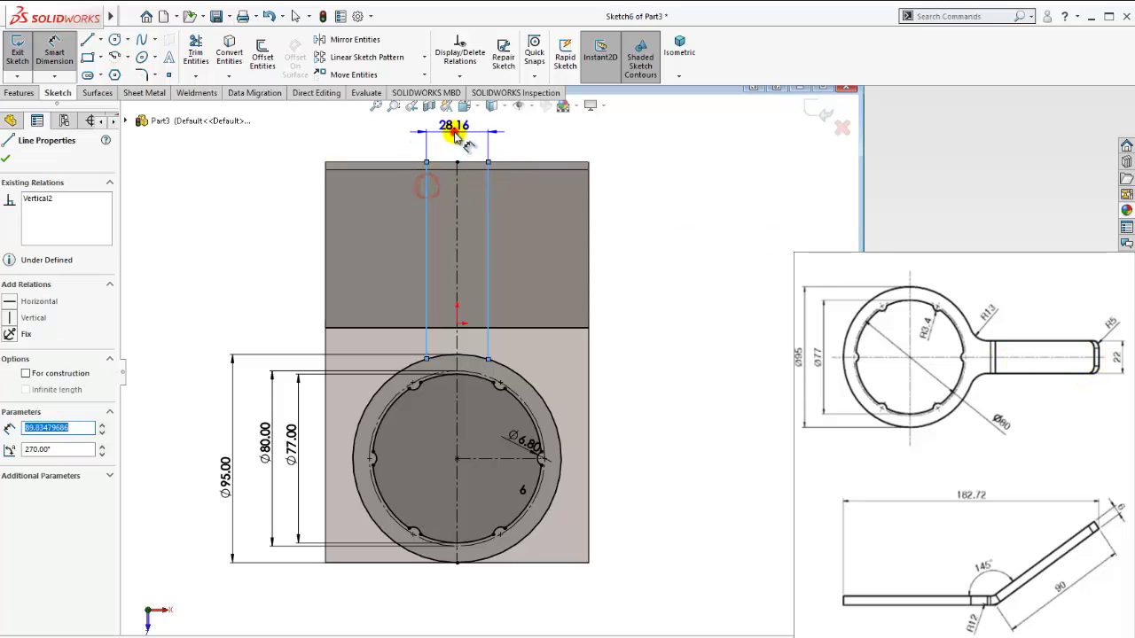
click(455, 135)
text(22)
key(Return)
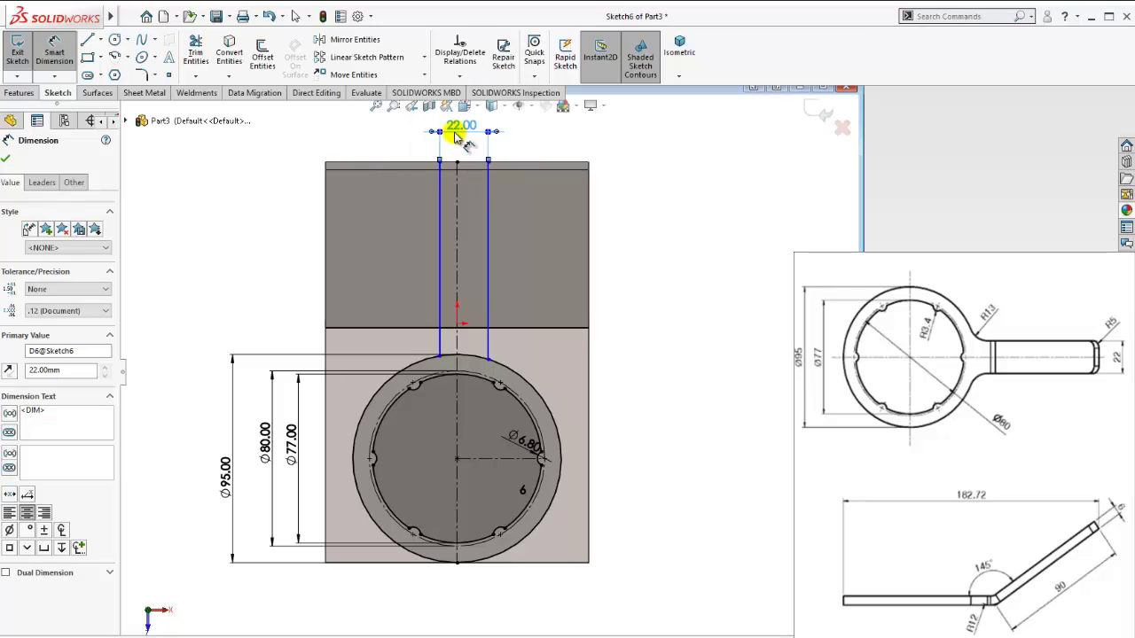
click(460, 185)
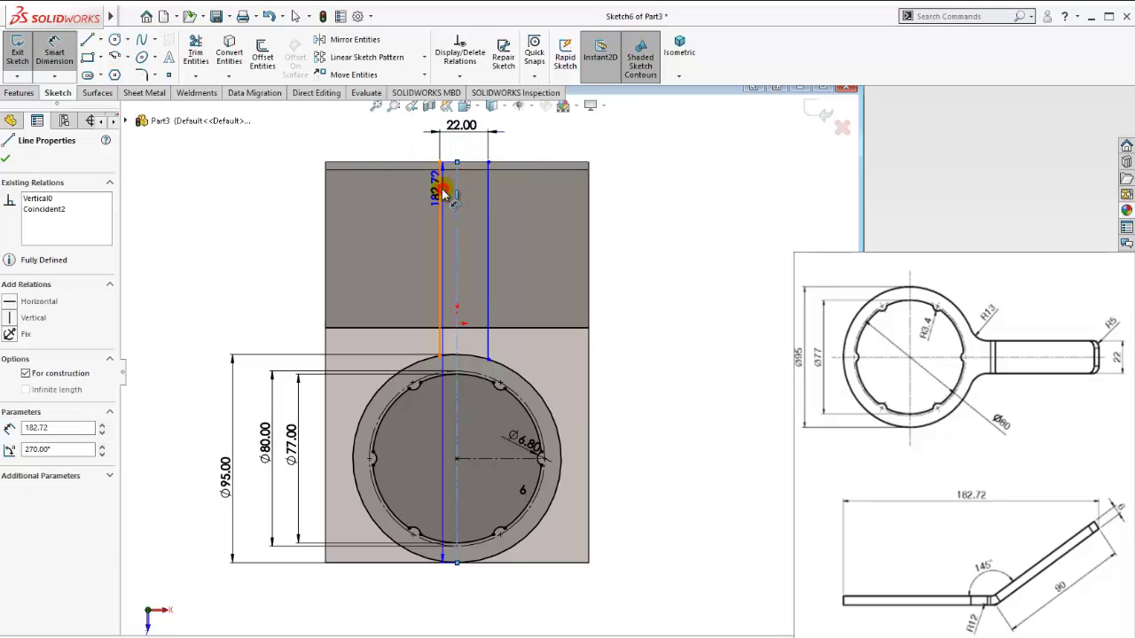
click(395, 211)
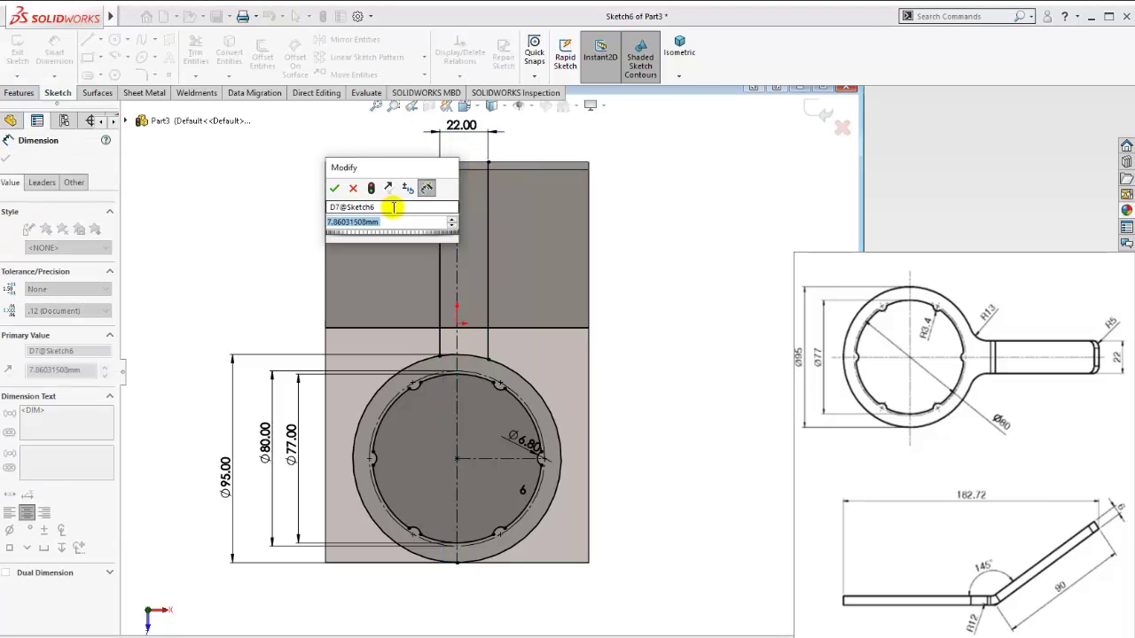
text(11)
key(Return)
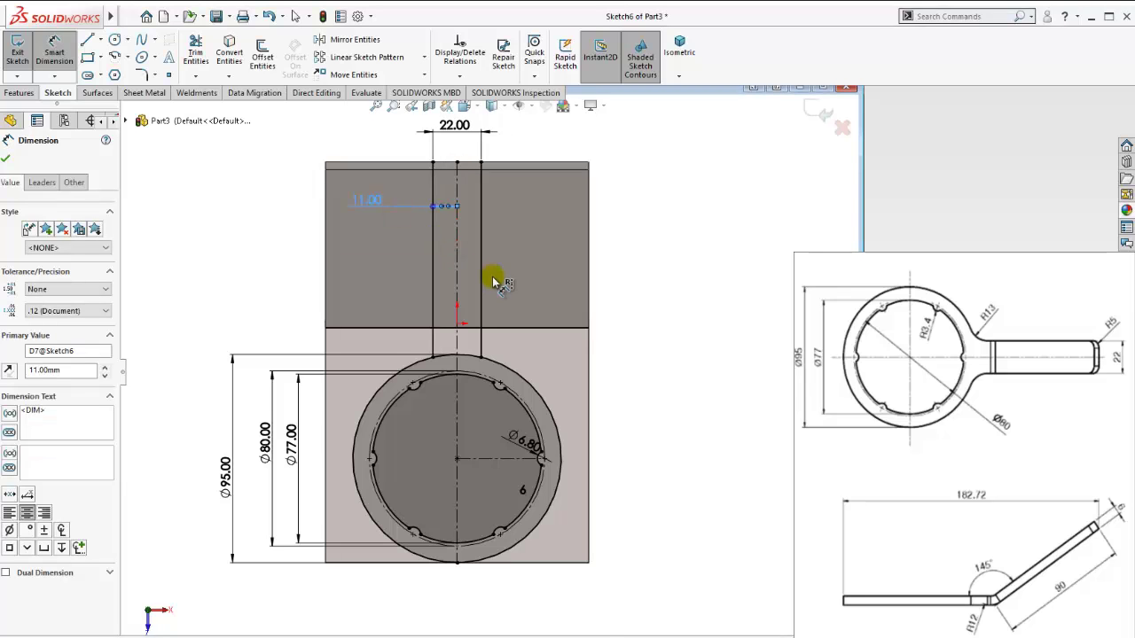
scroll(492, 276, down, 2)
click(86, 42)
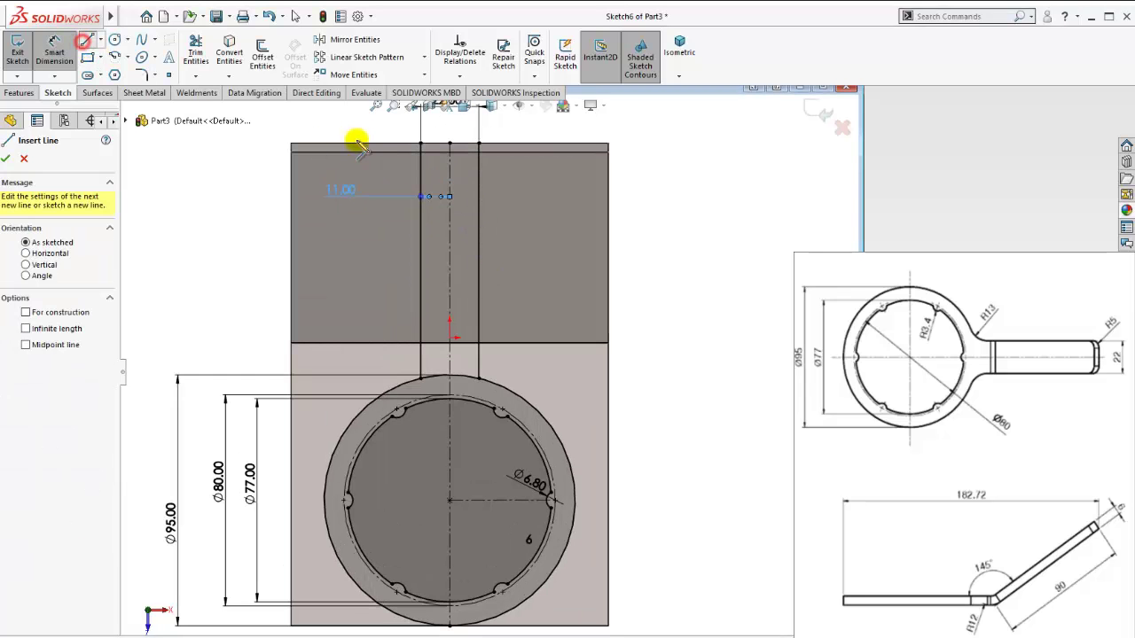
drag(418, 142, 479, 142)
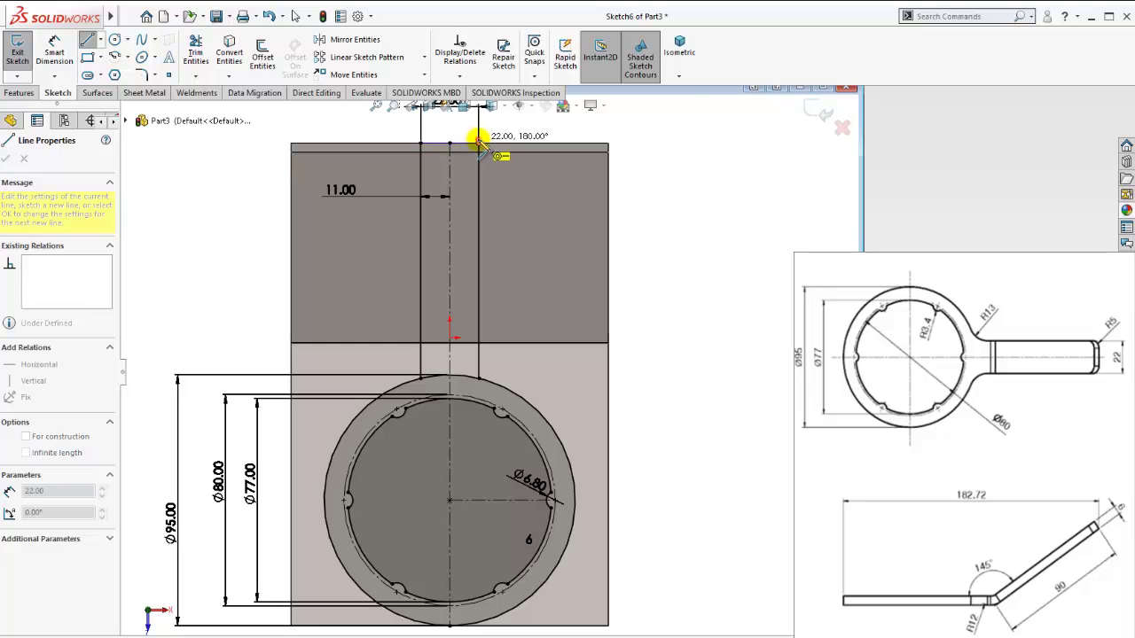
- Trim the stray segment at the handle base and inspect the sketch in isometric view
key(Escape)
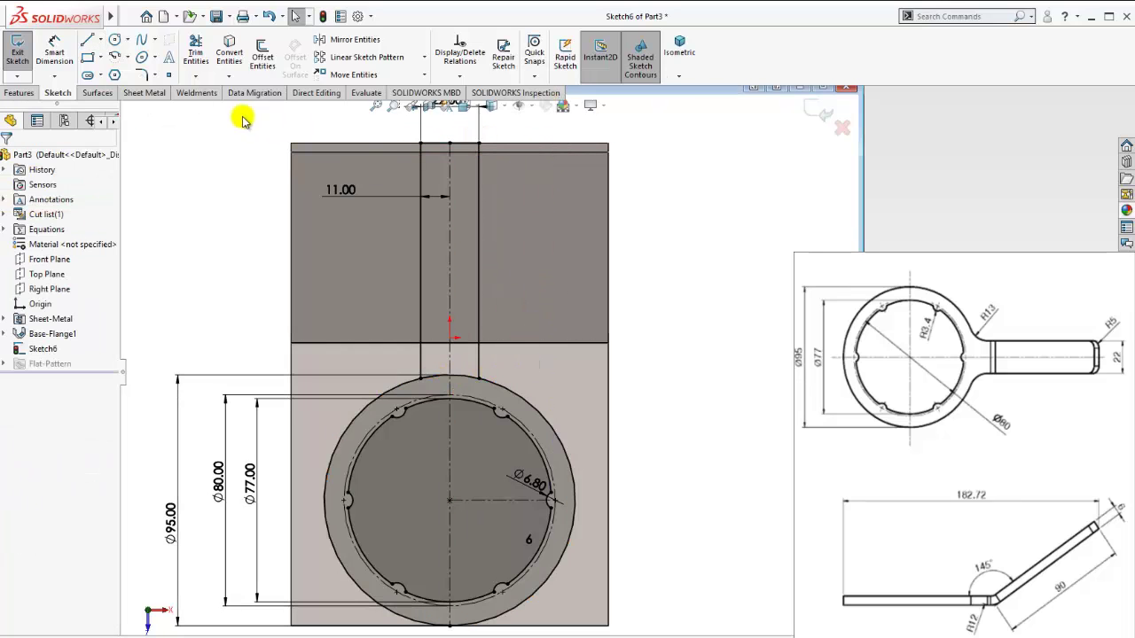
click(200, 50)
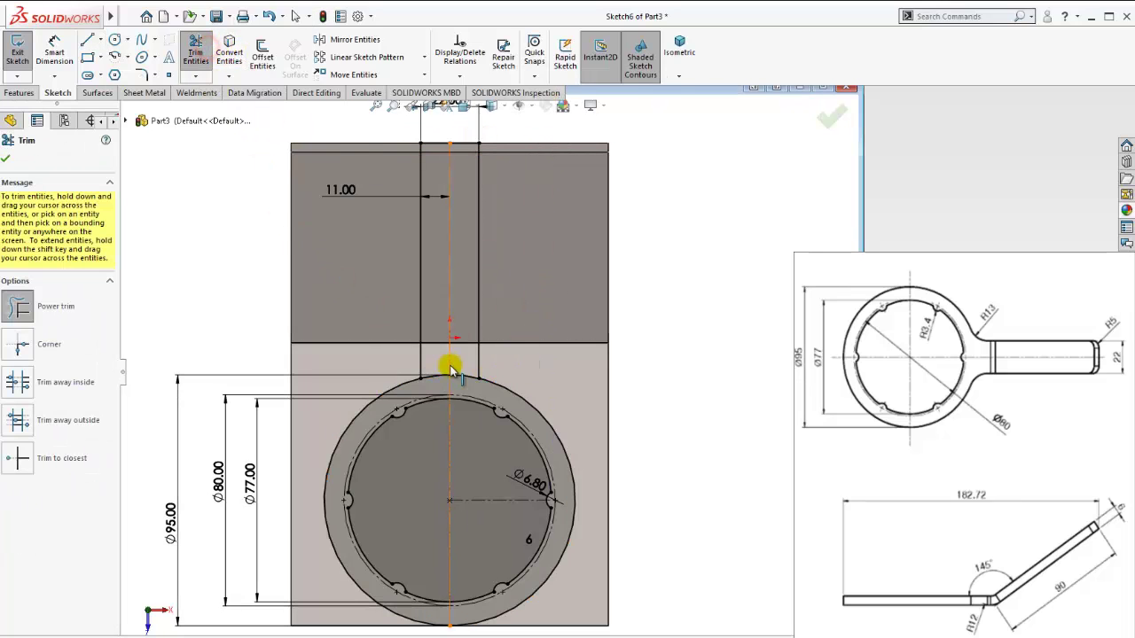
scroll(443, 381, down, 3)
scroll(435, 373, down, 2)
drag(436, 374, 478, 402)
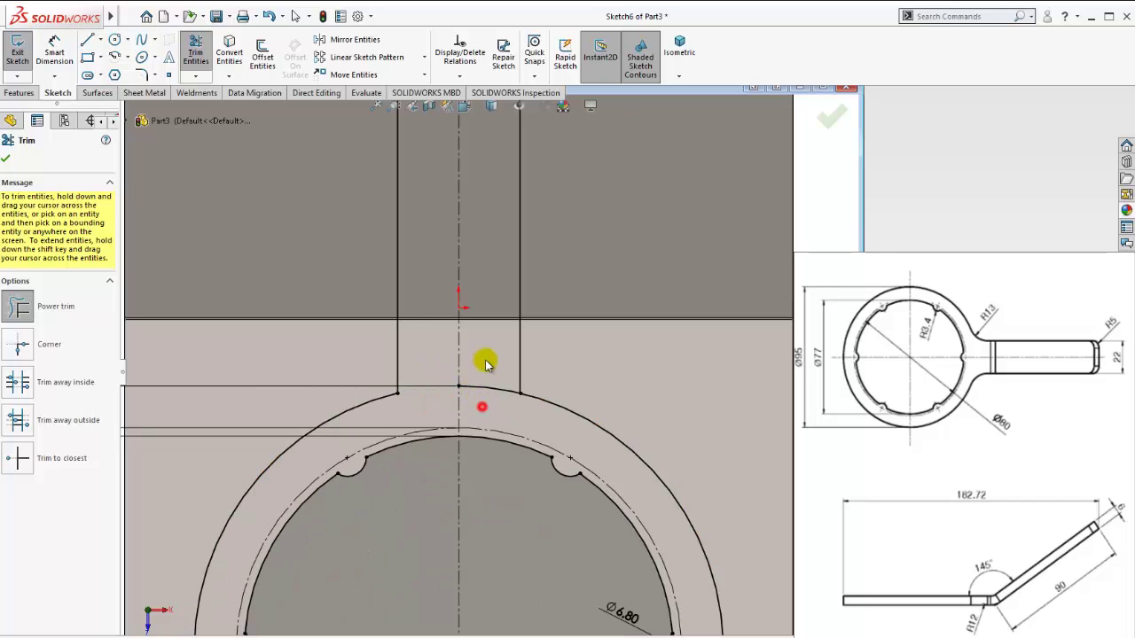
scroll(573, 418, up, 3)
scroll(573, 425, up, 2)
key(Escape)
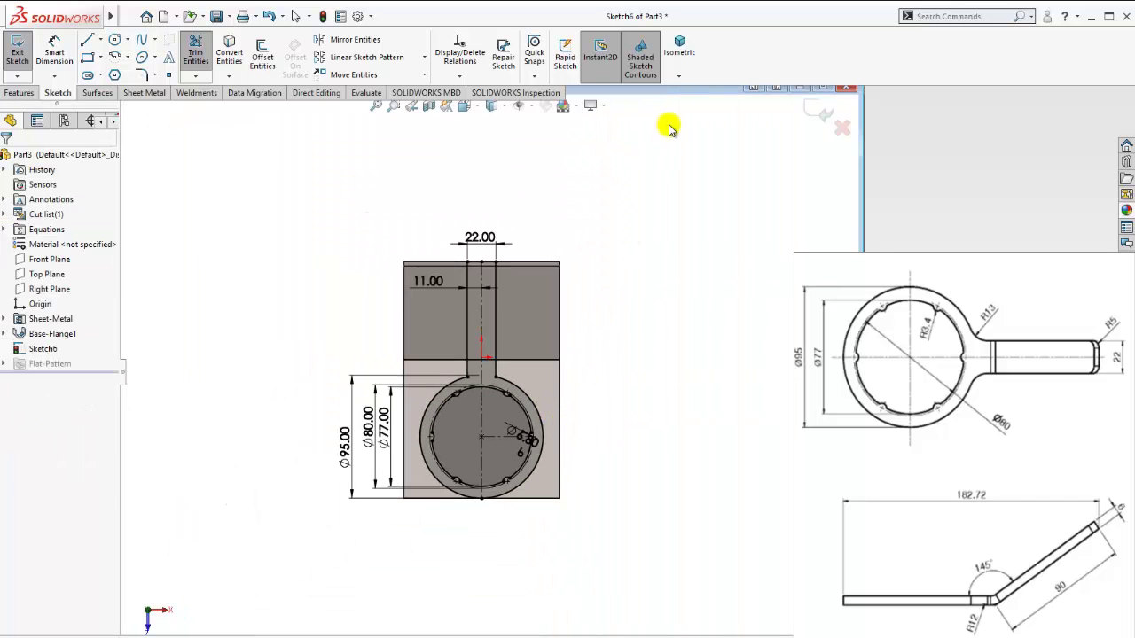
click(679, 53)
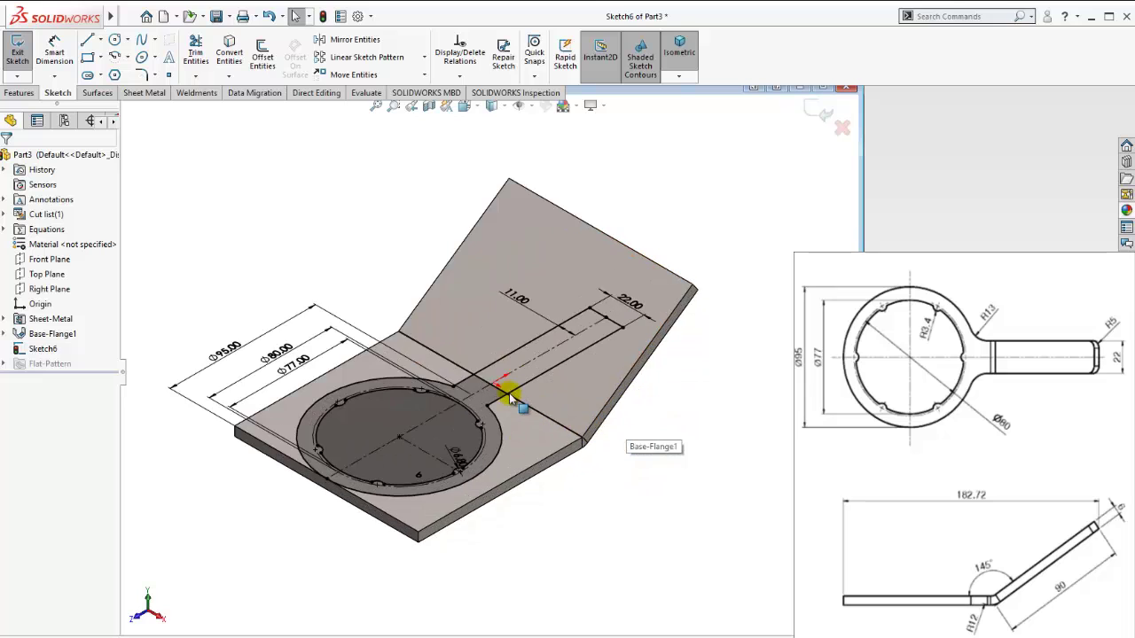
mouse_move(512, 399)
middle_down()
mouse_move(447, 393)
mouse_move(446, 362)
mouse_move(455, 422)
mouse_move(507, 427)
mouse_move(458, 453)
mouse_move(470, 322)
middle_up()
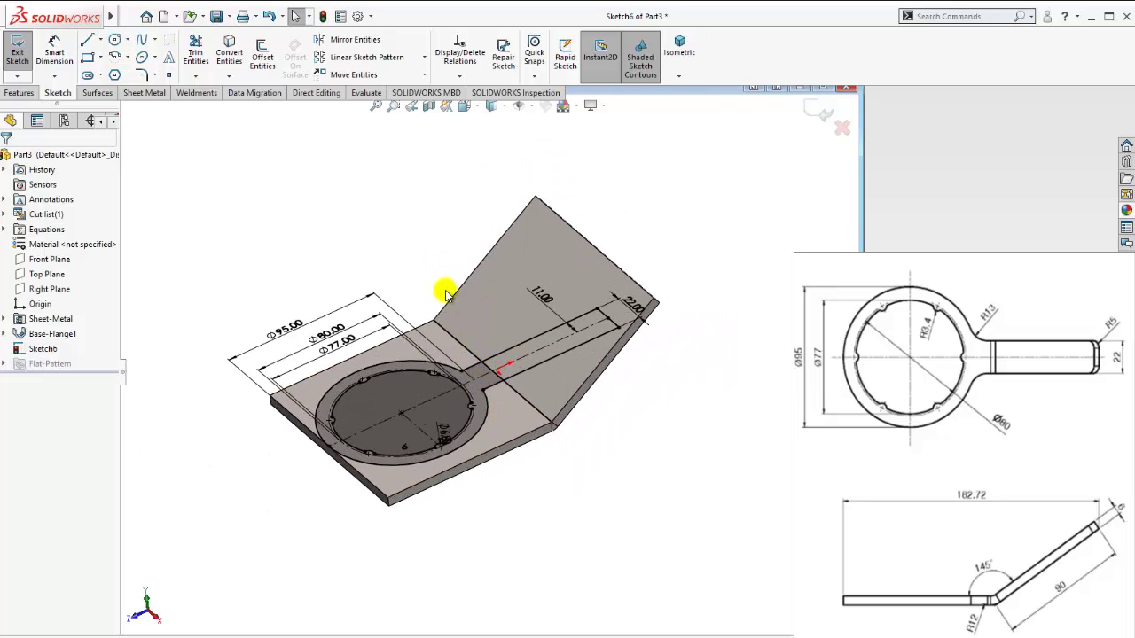
click(20, 94)
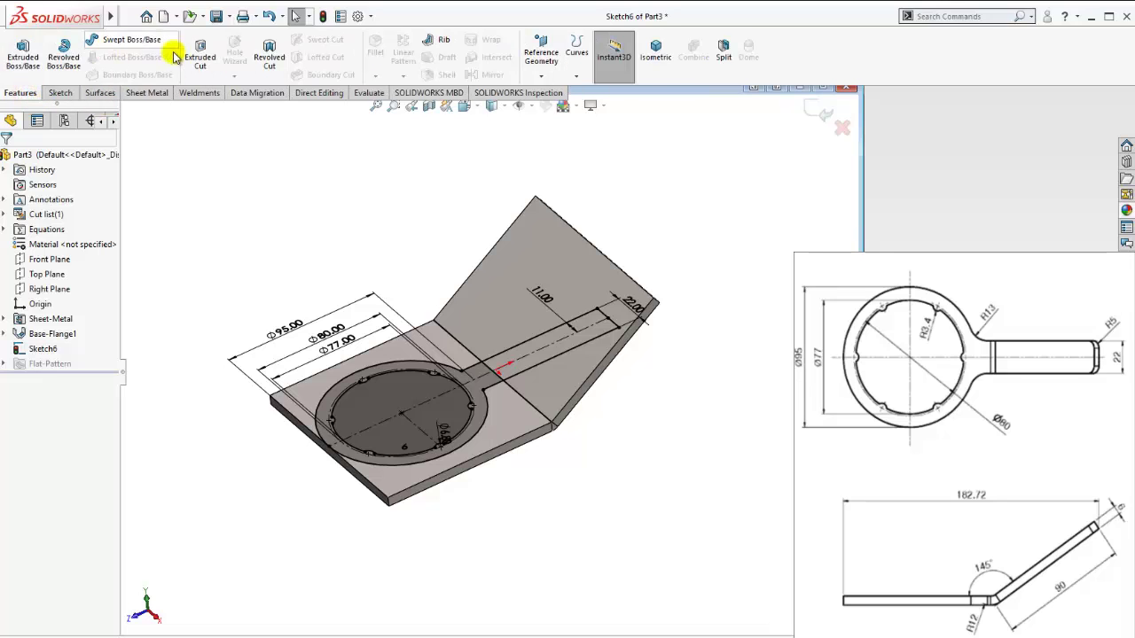
click(200, 55)
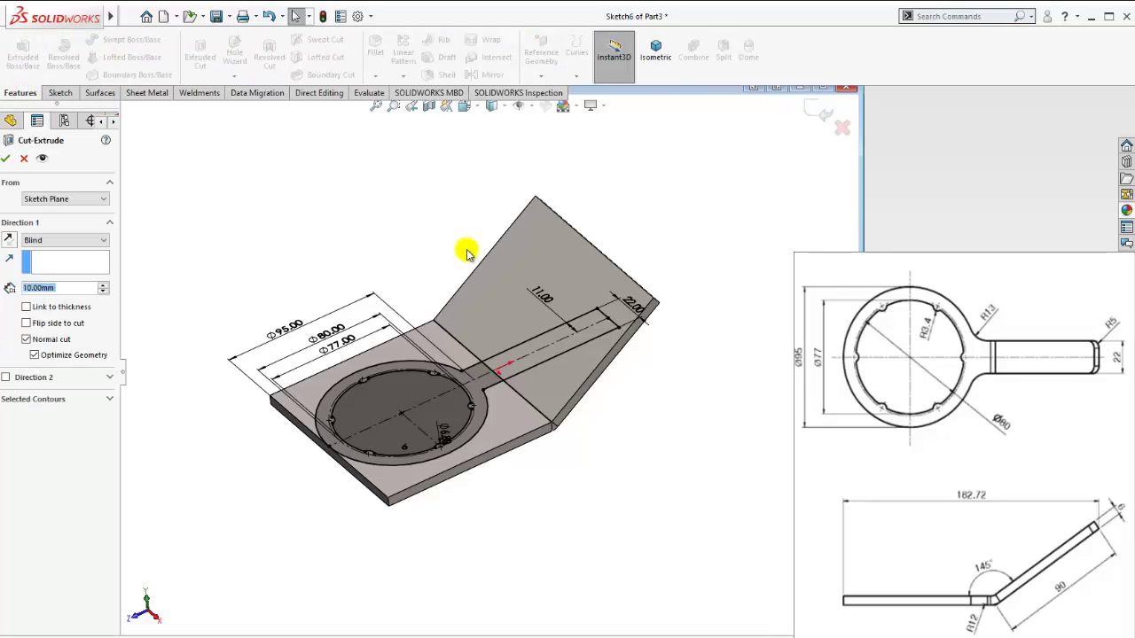
click(492, 301)
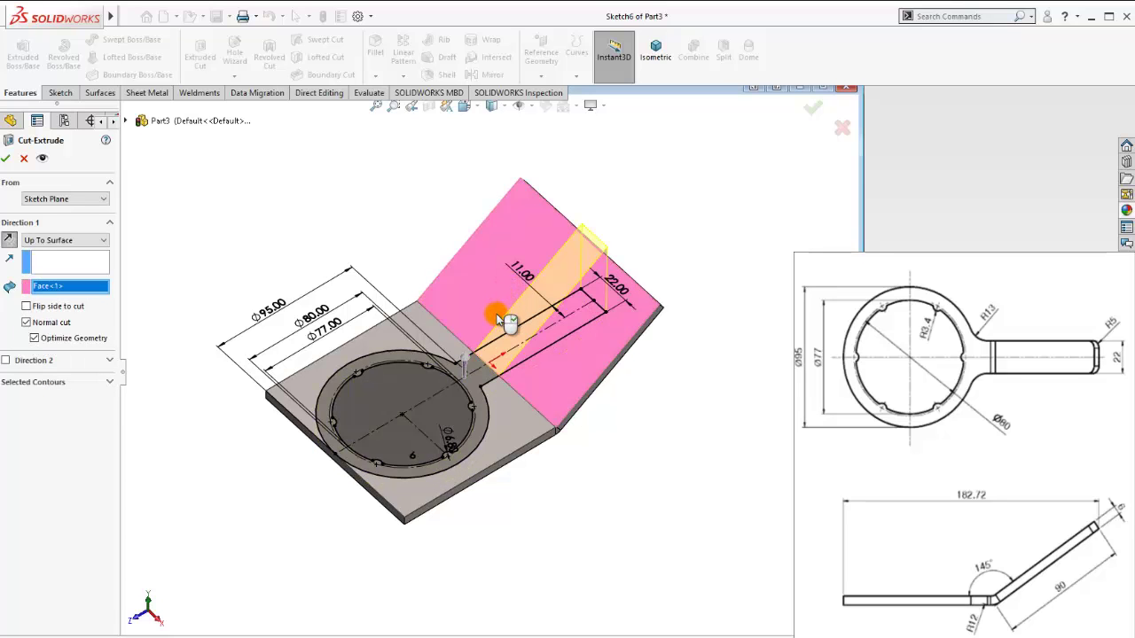
mouse_move(484, 325)
middle_down()
mouse_move(488, 379)
mouse_move(444, 346)
mouse_move(477, 354)
mouse_move(473, 304)
mouse_move(482, 341)
middle_up()
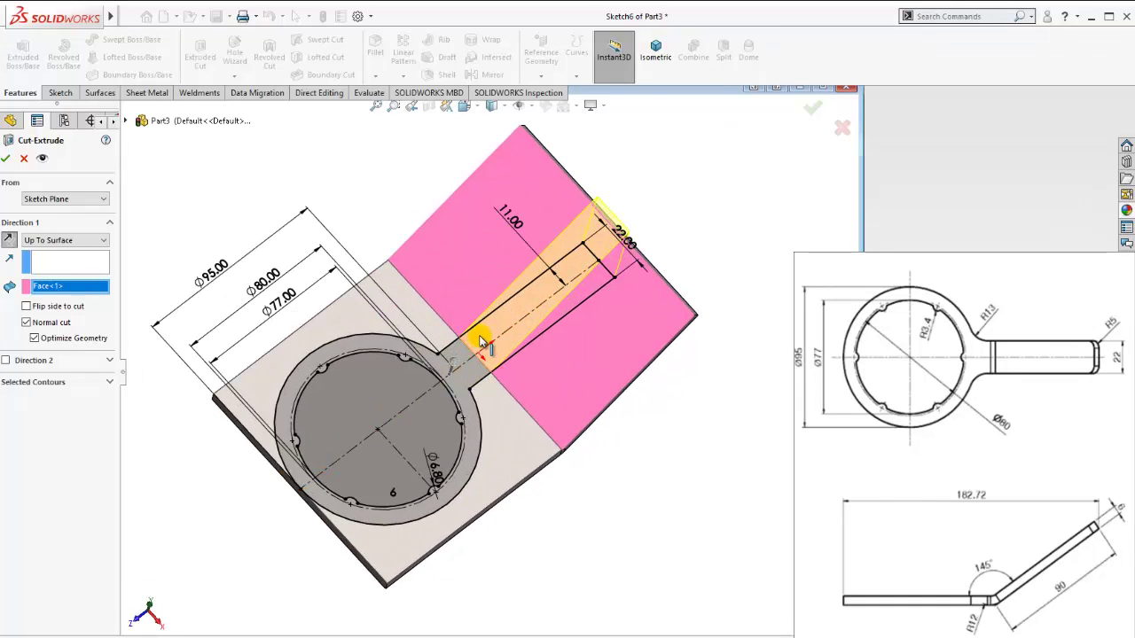
key(Escape)
mouse_move(451, 393)
middle_down()
mouse_move(379, 392)
mouse_move(371, 329)
mouse_move(441, 309)
middle_up()
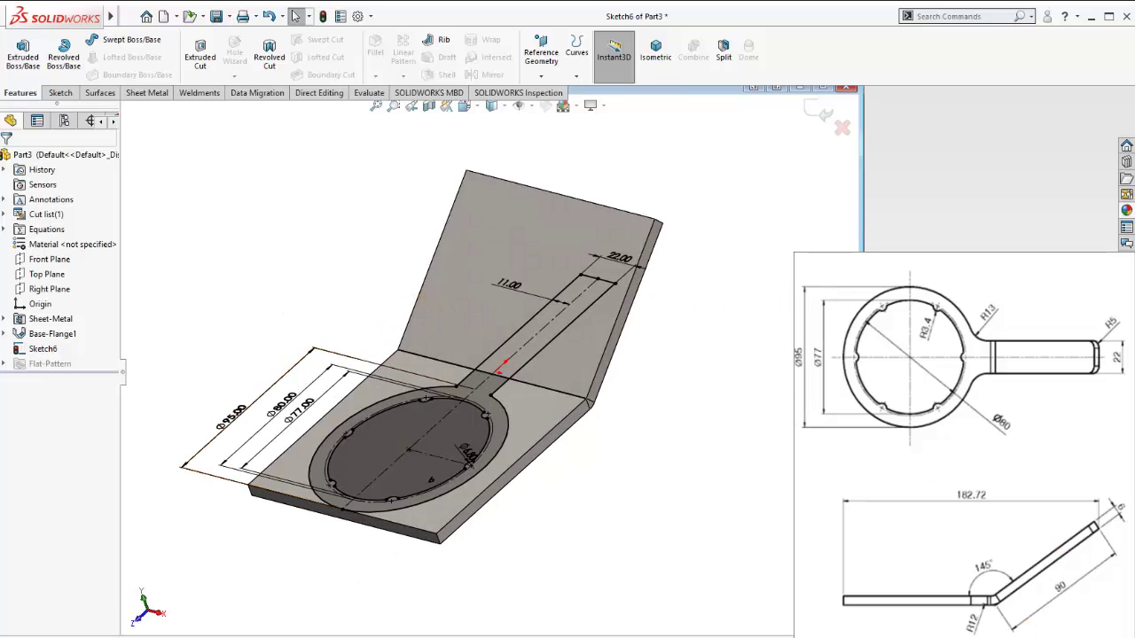
- Extruded-cut the sketch Through All – Both with side flipped, leaving only the ring-and-handle spanner
click(25, 94)
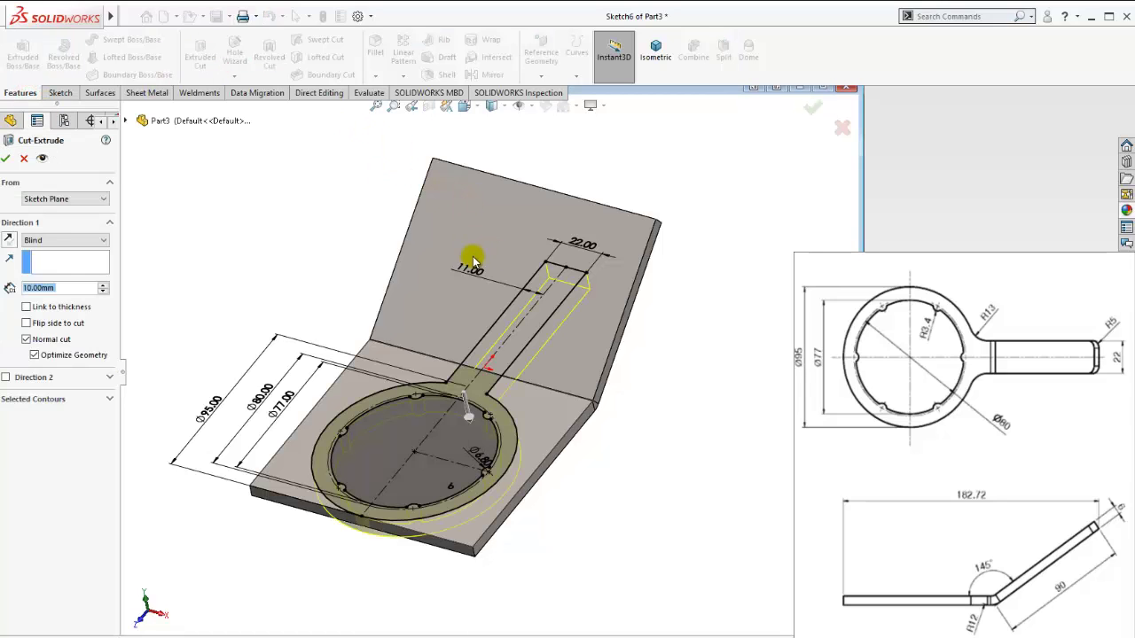
middle_drag(454, 291, 453, 322)
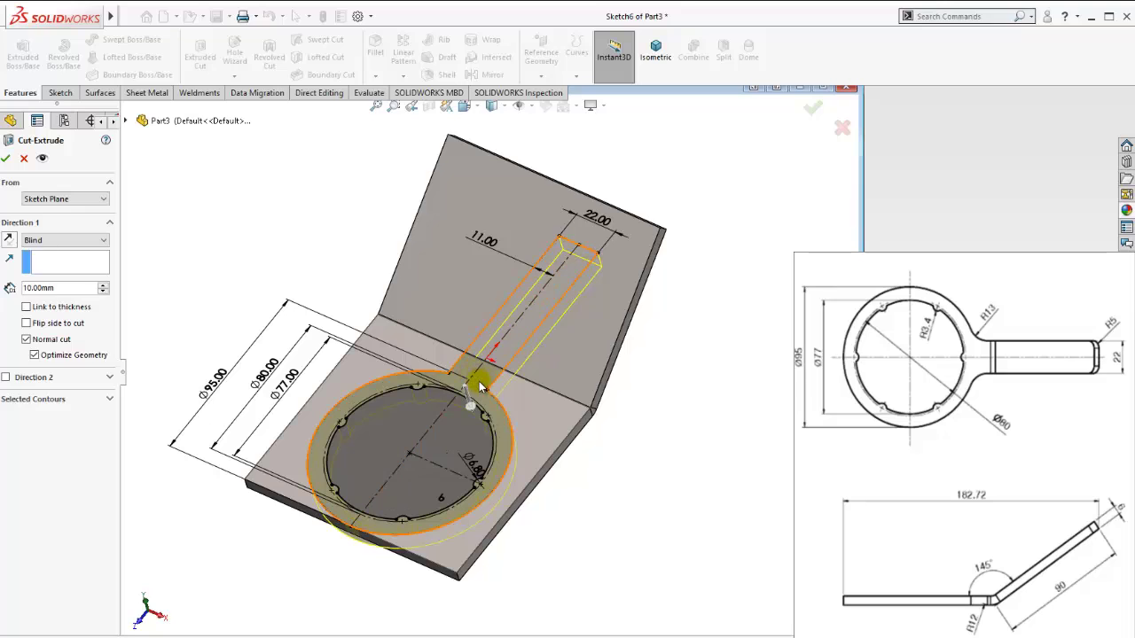
click(52, 271)
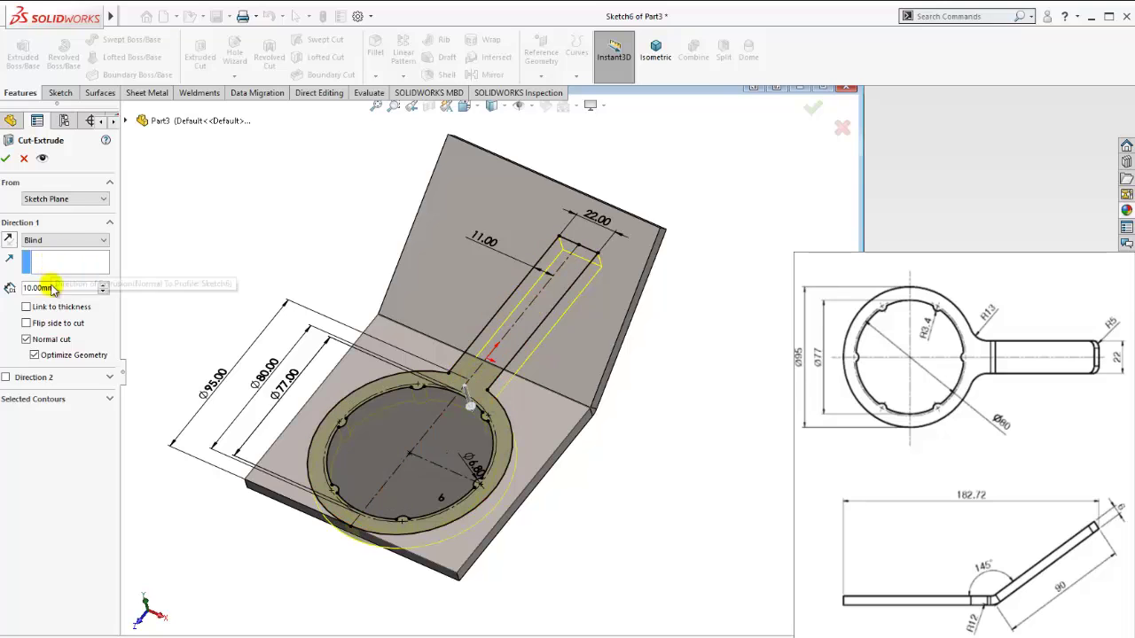
click(27, 324)
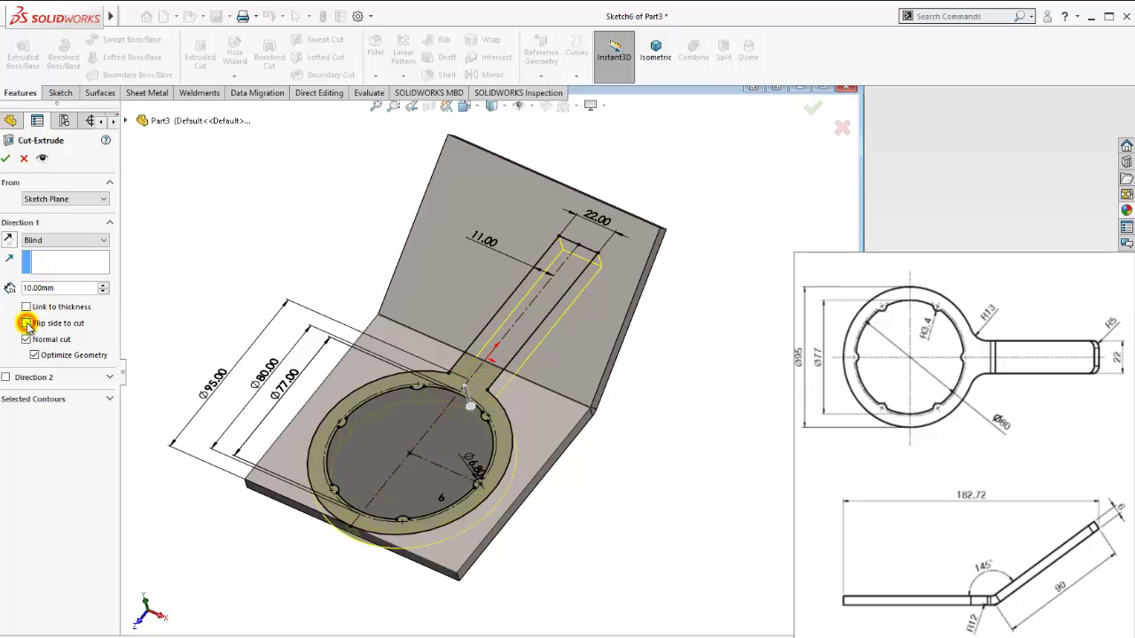
click(80, 268)
click(71, 241)
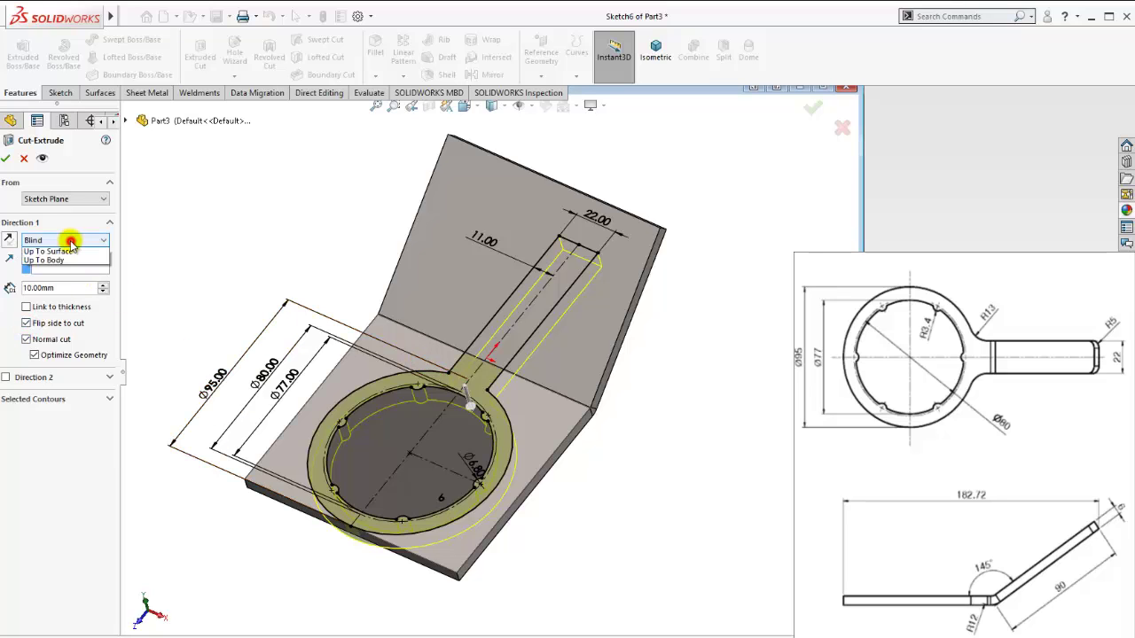
click(53, 270)
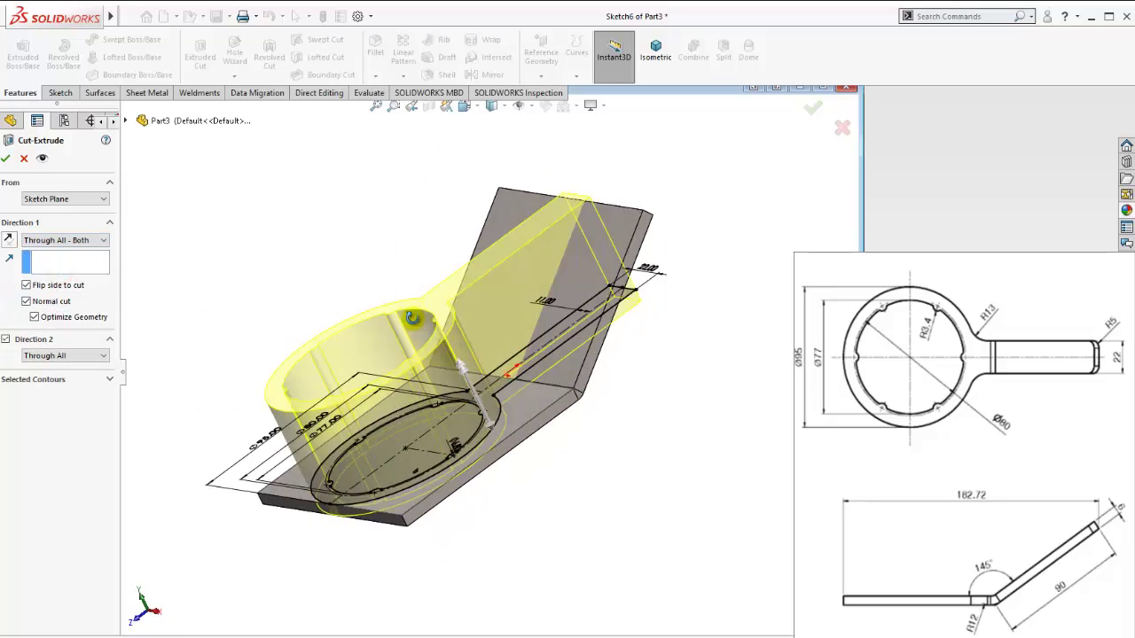
click(54, 301)
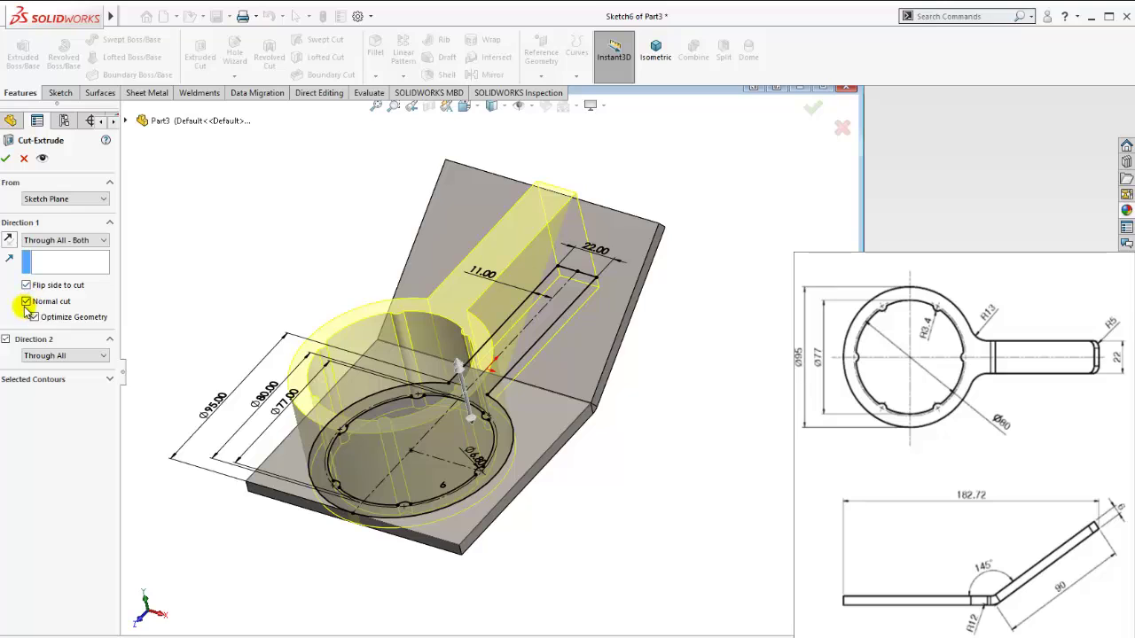
key(Return)
click(300, 215)
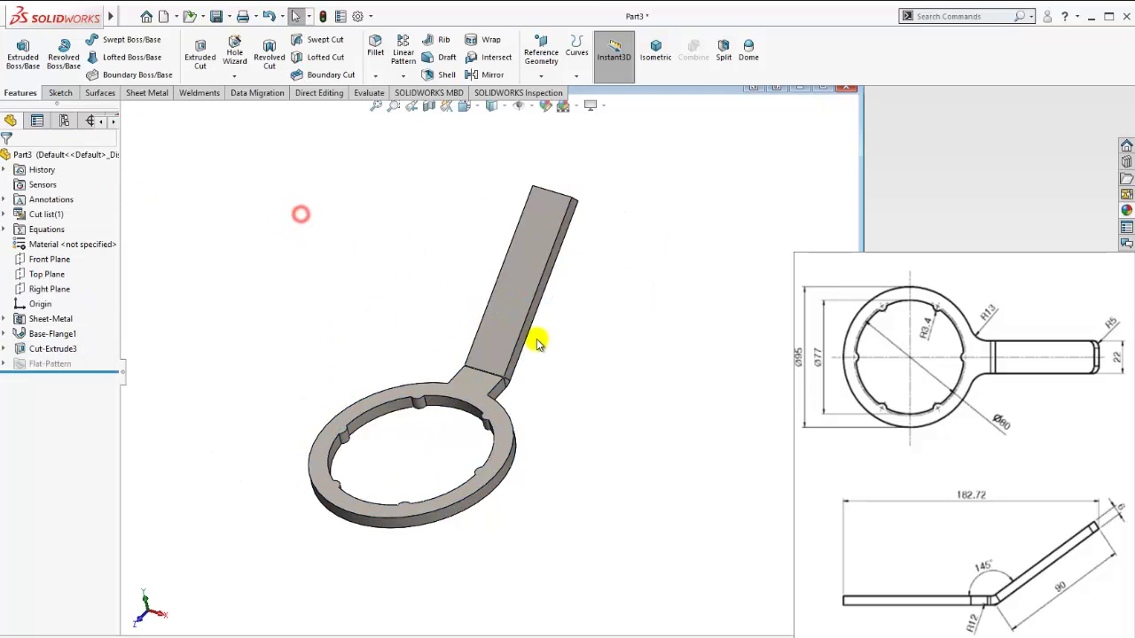
- Select both vertical corner edges at the handle tip for a fillet
click(653, 56)
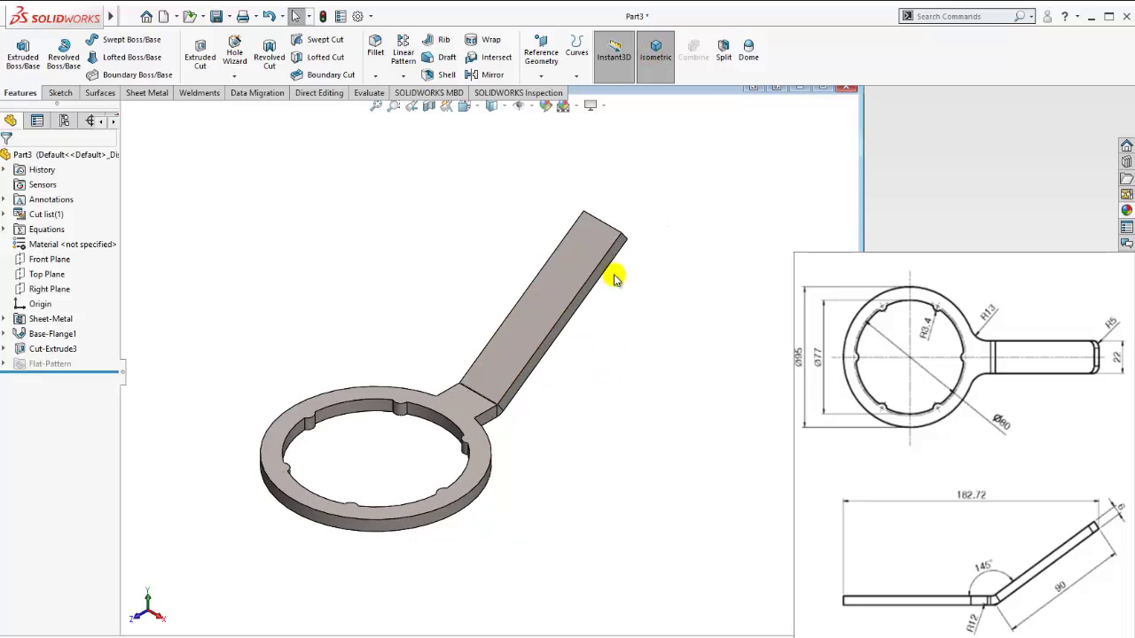
scroll(617, 284, down, 2)
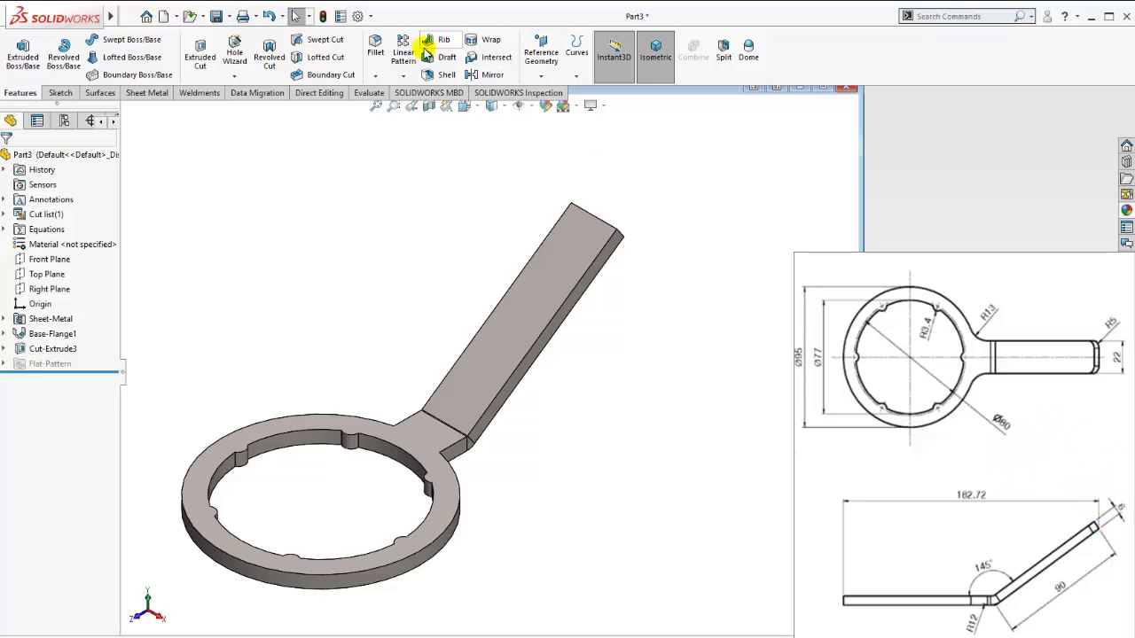
click(376, 46)
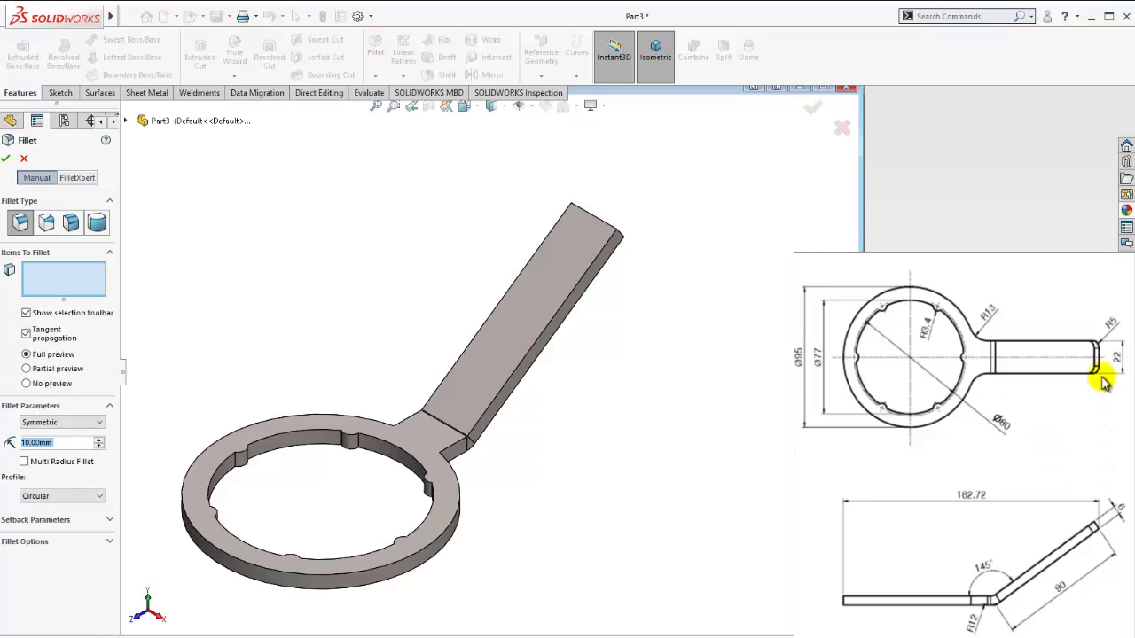
click(622, 233)
scroll(527, 157, down, 3)
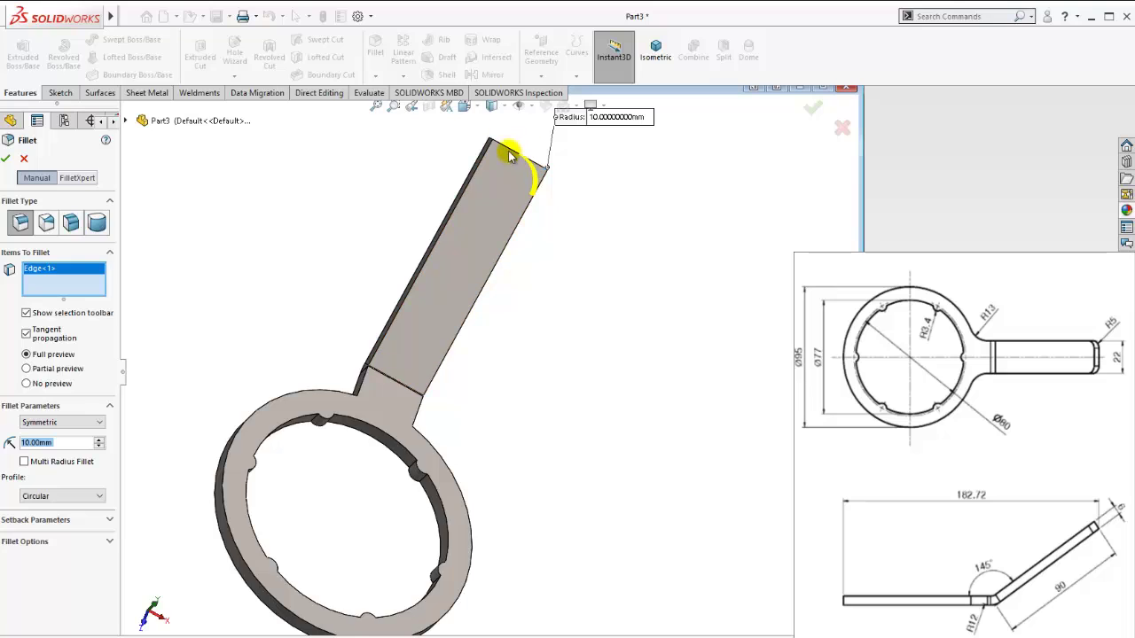
mouse_move(161, 328)
middle_down()
mouse_move(436, 274)
mouse_move(485, 169)
middle_up()
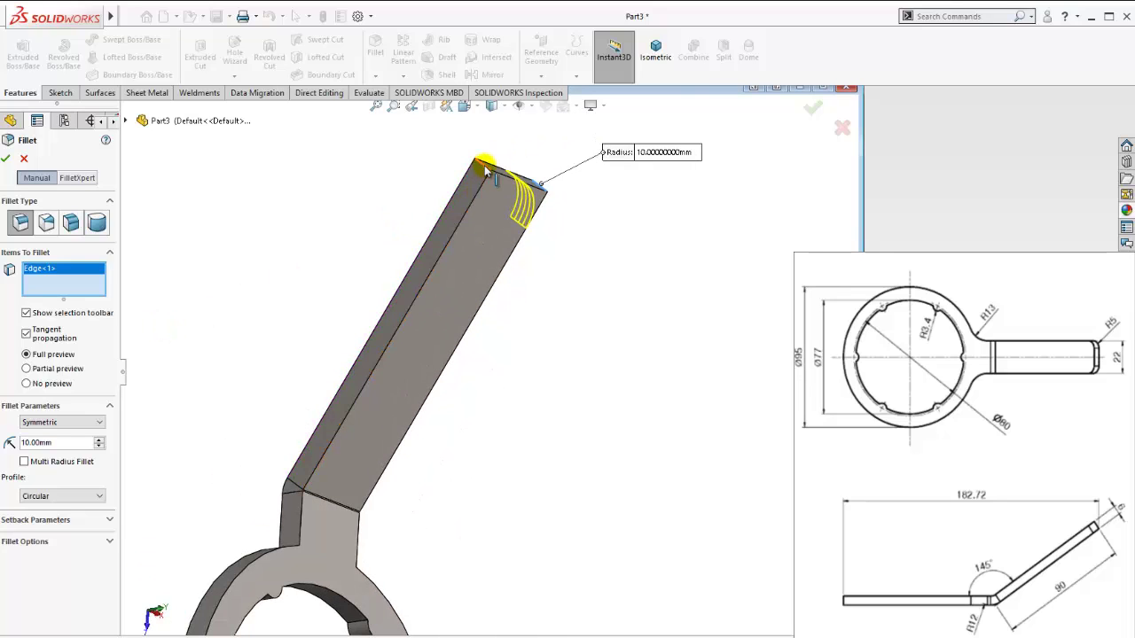
click(482, 256)
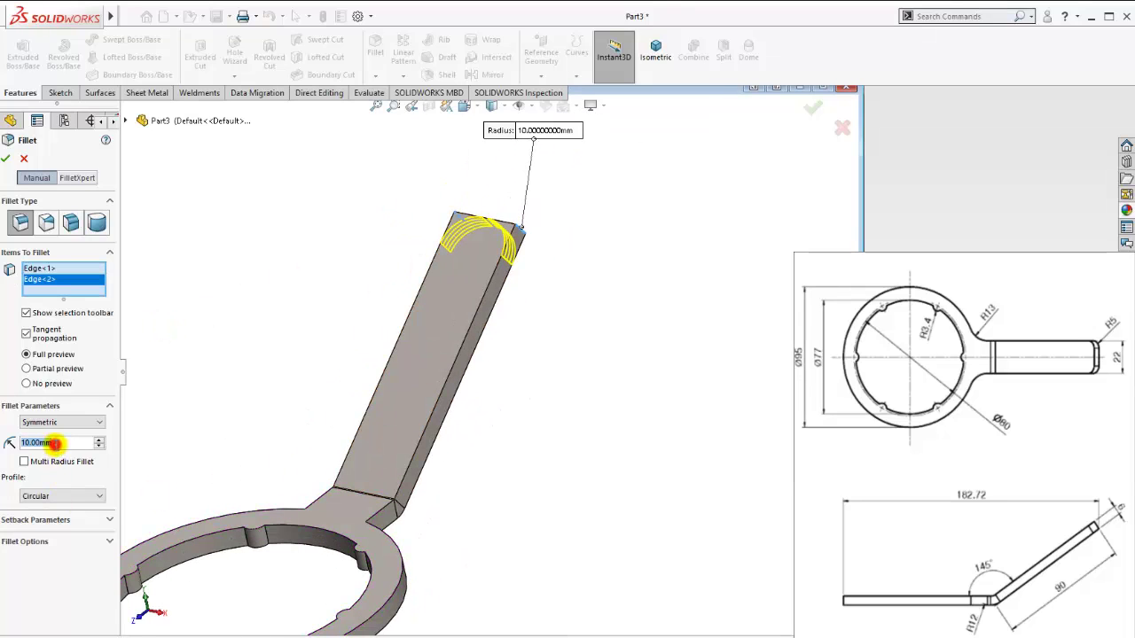
- Set the fillet radius to 5 mm, confirm it, and return to isometric view
text(5)
key(Return)
scroll(484, 373, up, 2)
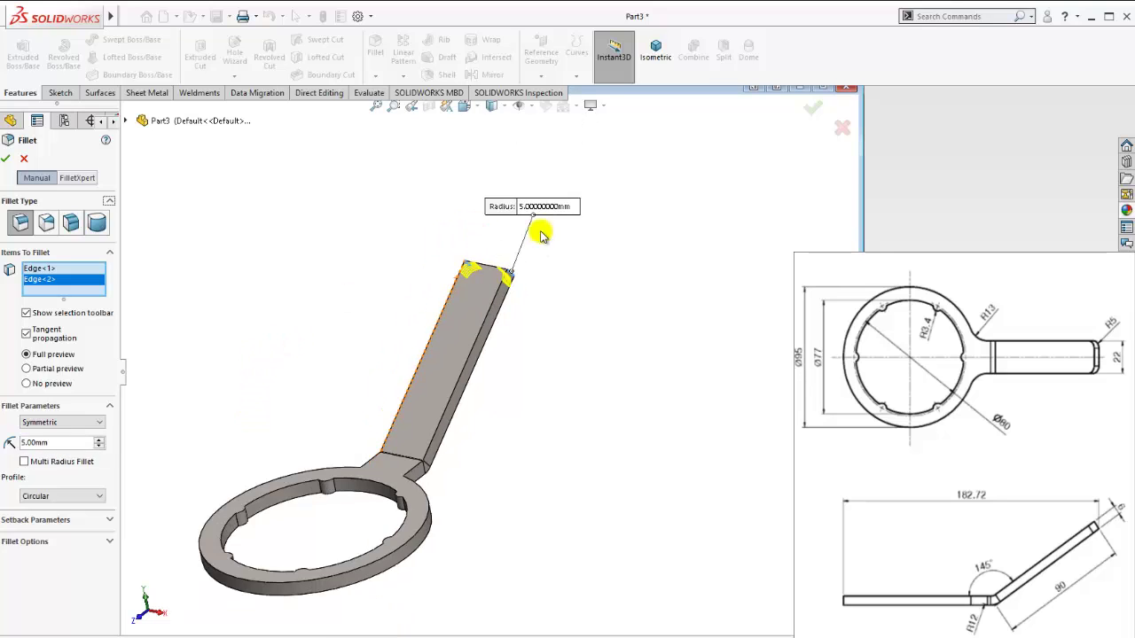
middle_drag(541, 235, 520, 329)
click(8, 160)
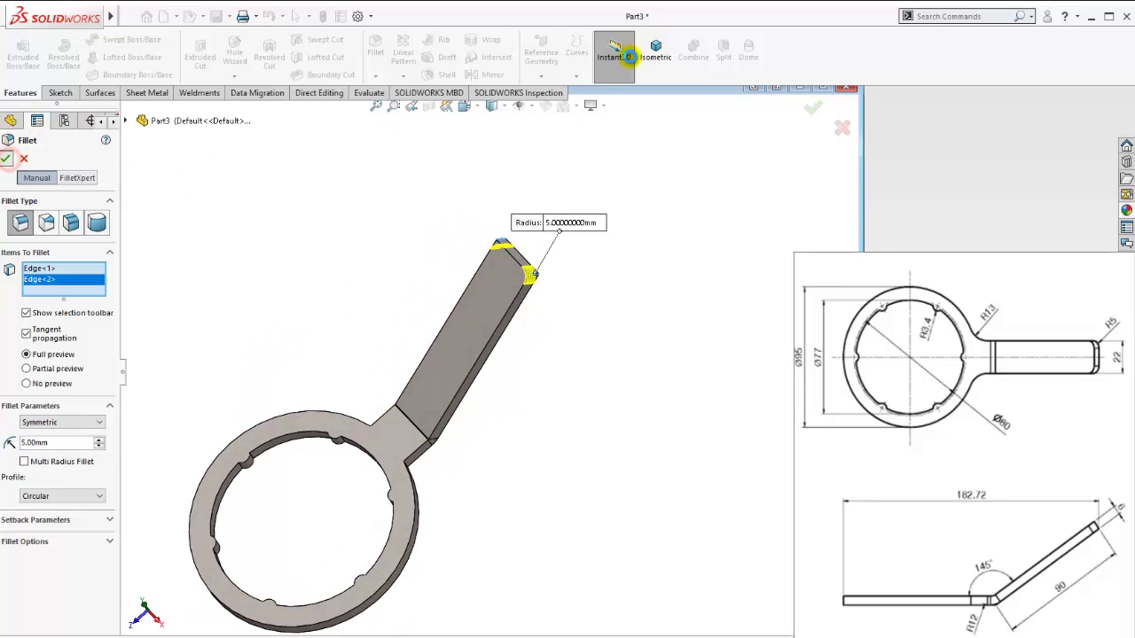
click(655, 49)
scroll(598, 408, down, 2)
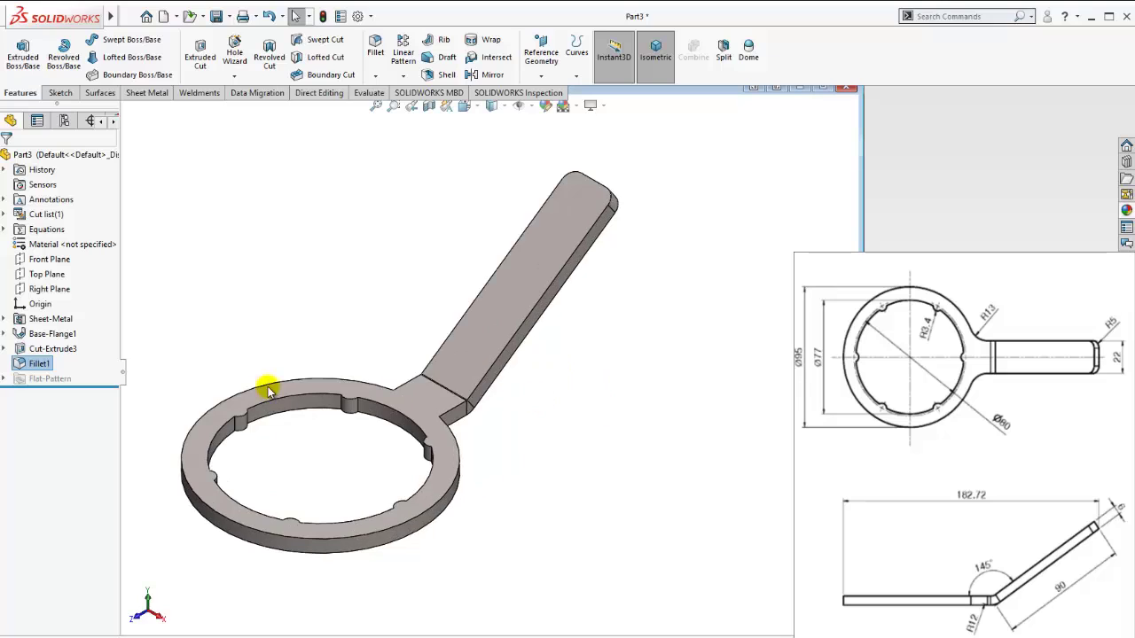
- Open the Base-Flange1 feature for editing, then leave it without changes
click(53, 334)
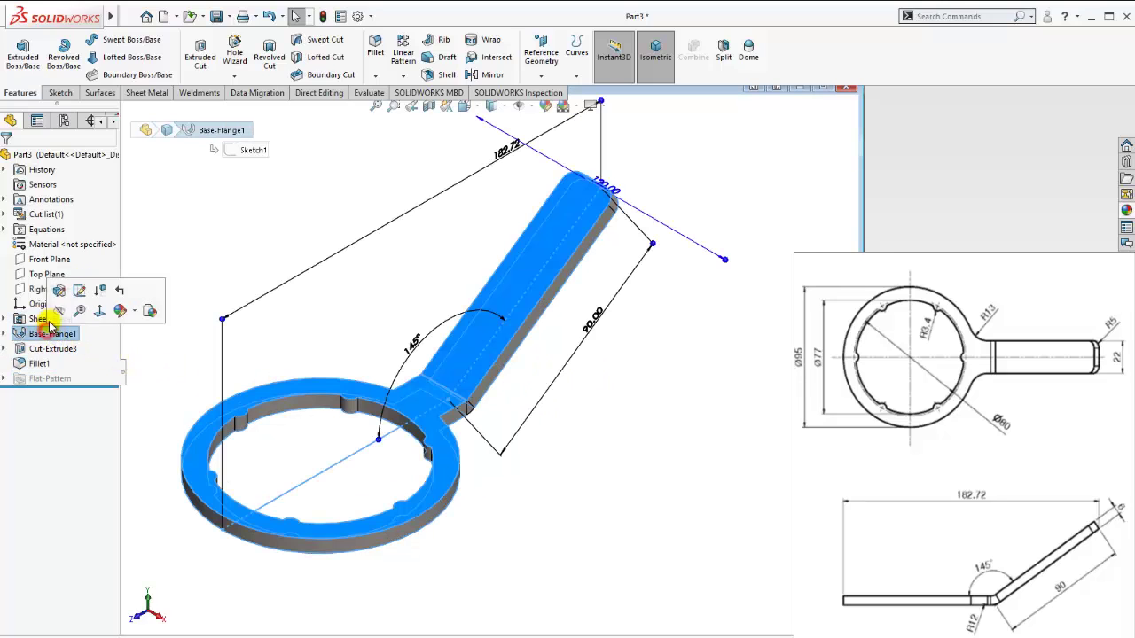
click(58, 294)
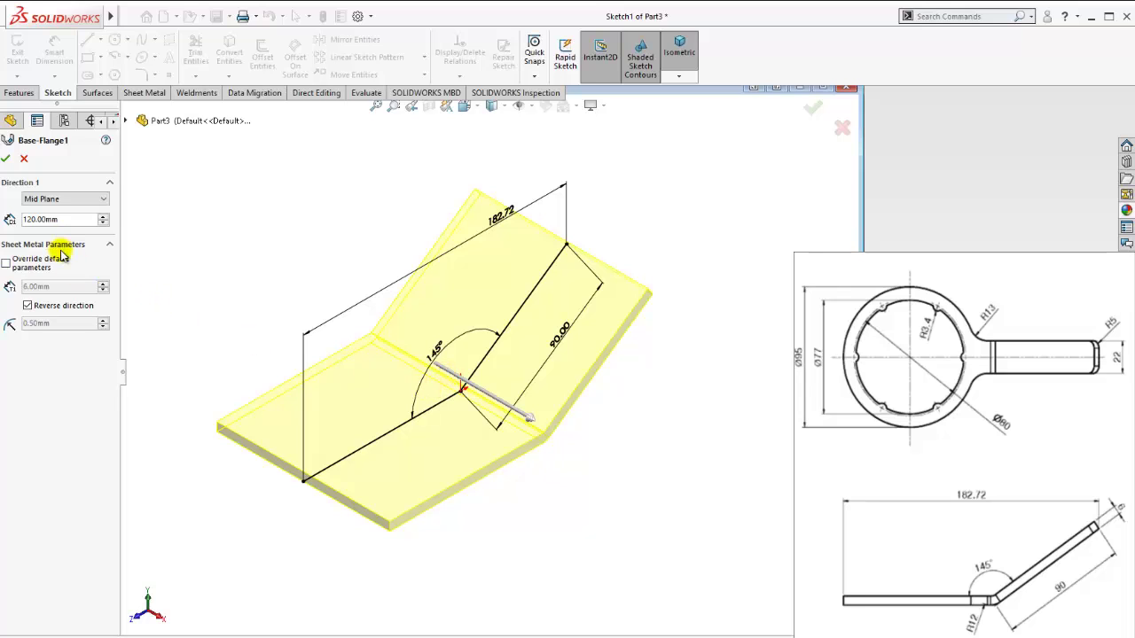
click(38, 323)
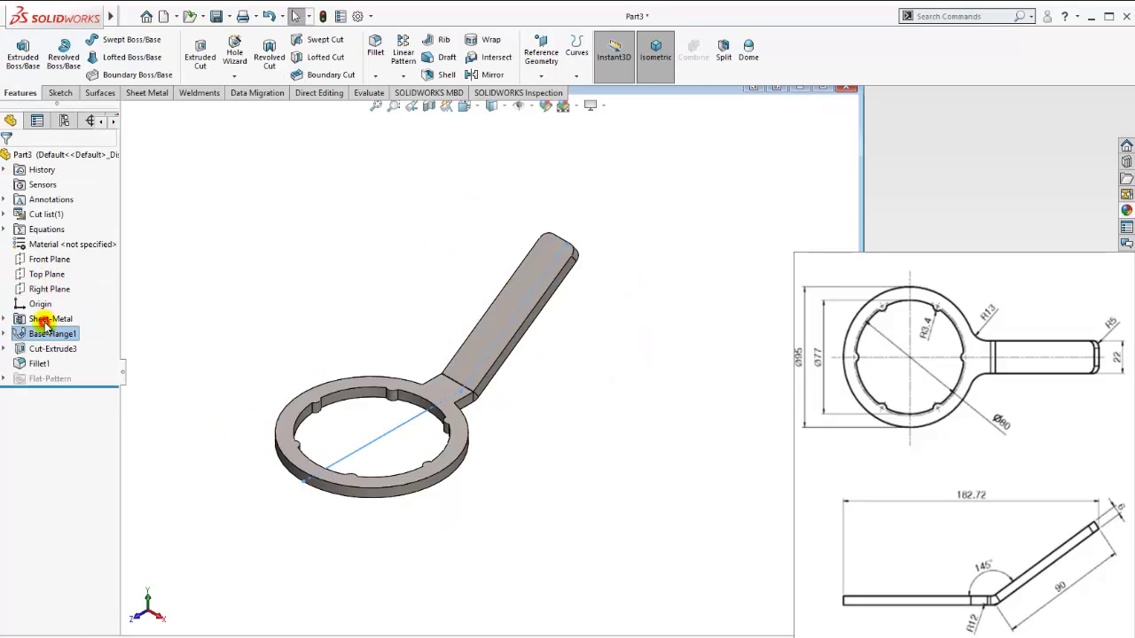
click(51, 318)
- Change the Sheet-Metal bend radius from 0.50 mm to 6 mm
click(55, 289)
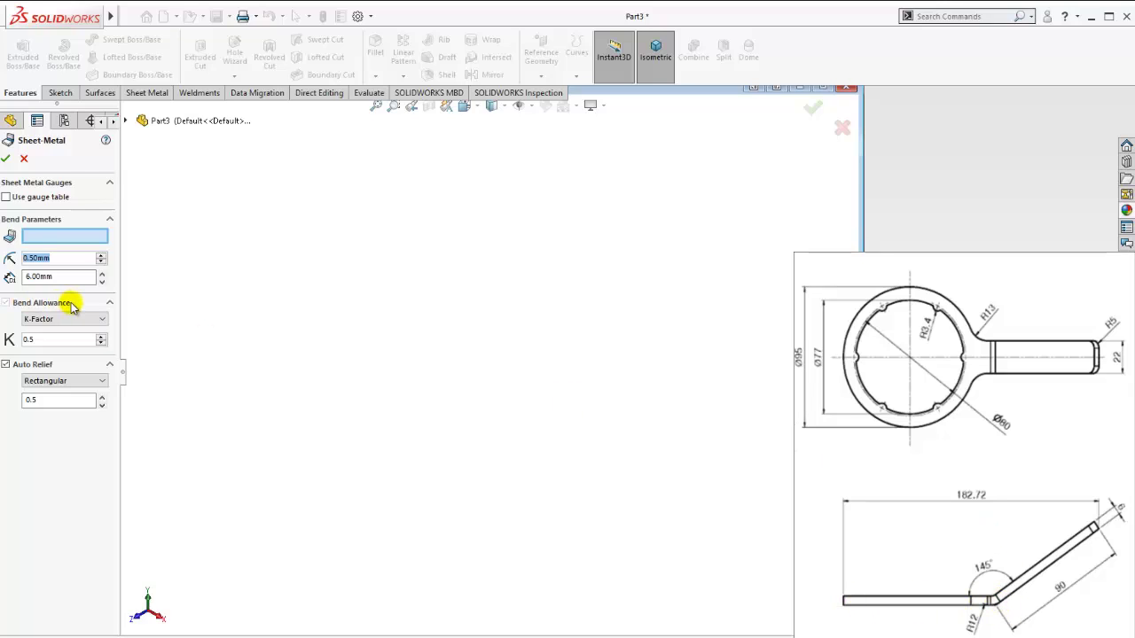
text(6)
key(Return)
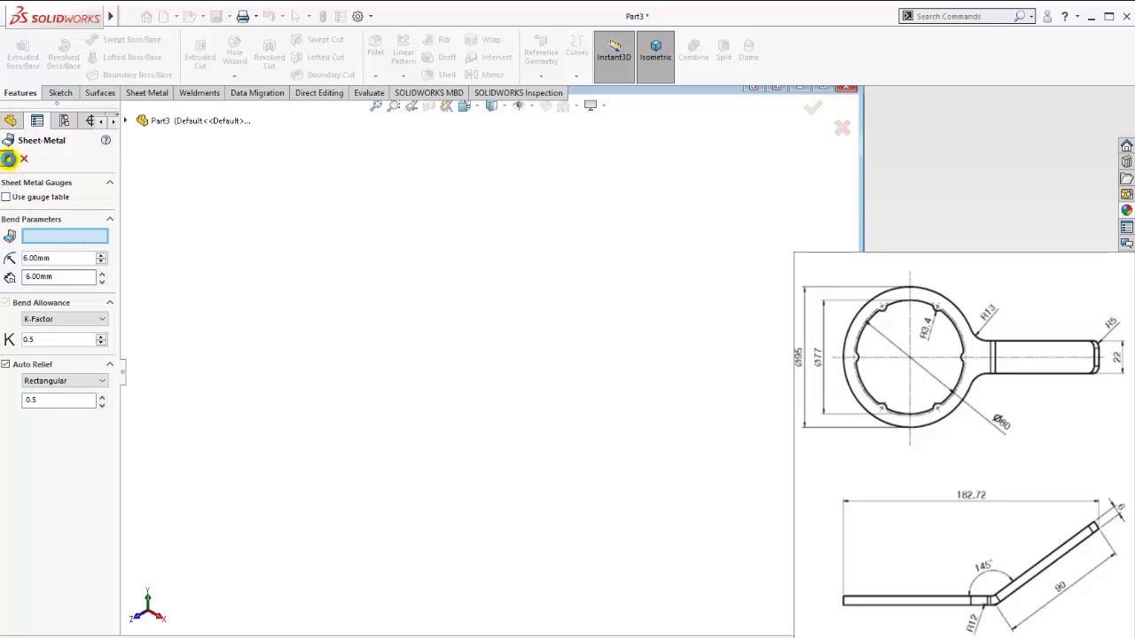
click(8, 159)
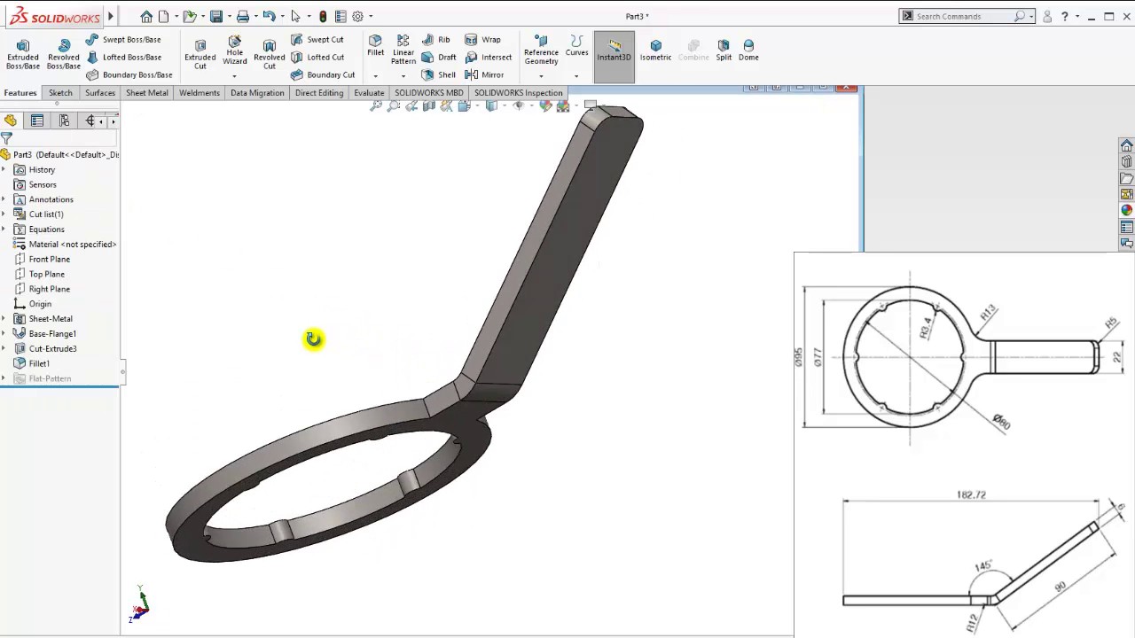
- Inspect the rounder 6 mm bend, then flatten the wrench to view its flat pattern
mouse_move(314, 339)
middle_down()
mouse_move(355, 334)
mouse_move(506, 419)
middle_up()
click(656, 51)
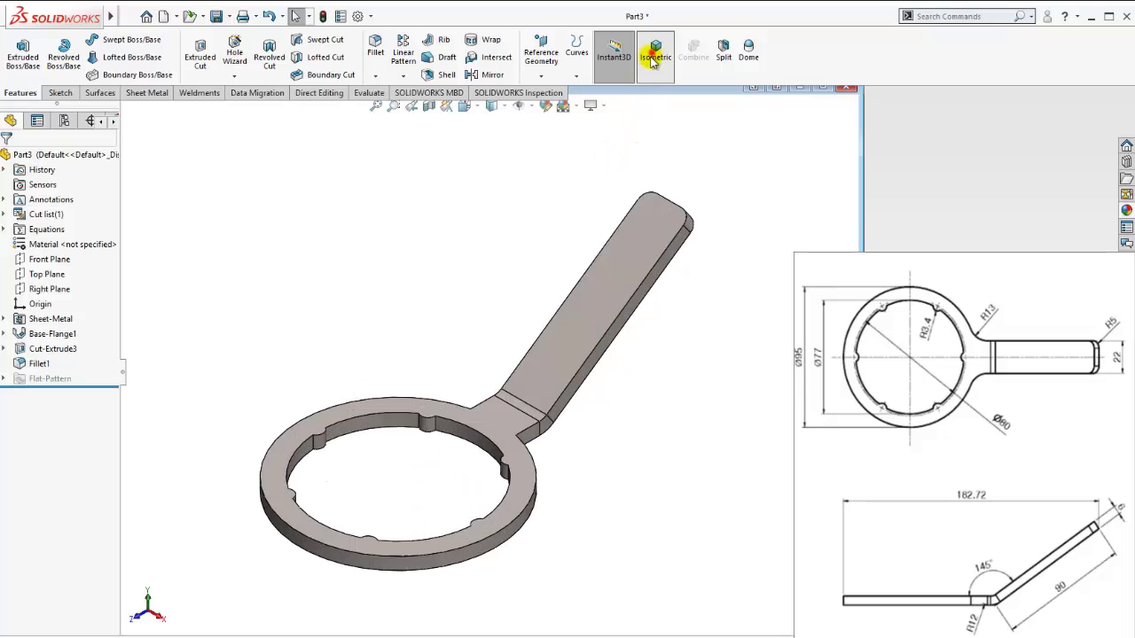
click(654, 55)
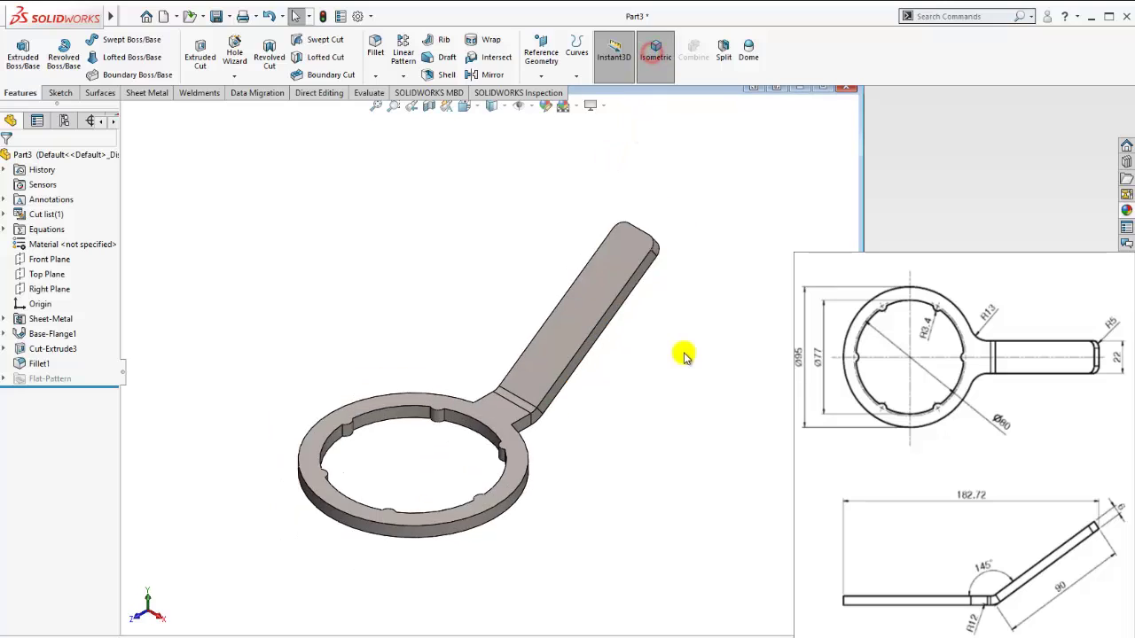
click(151, 94)
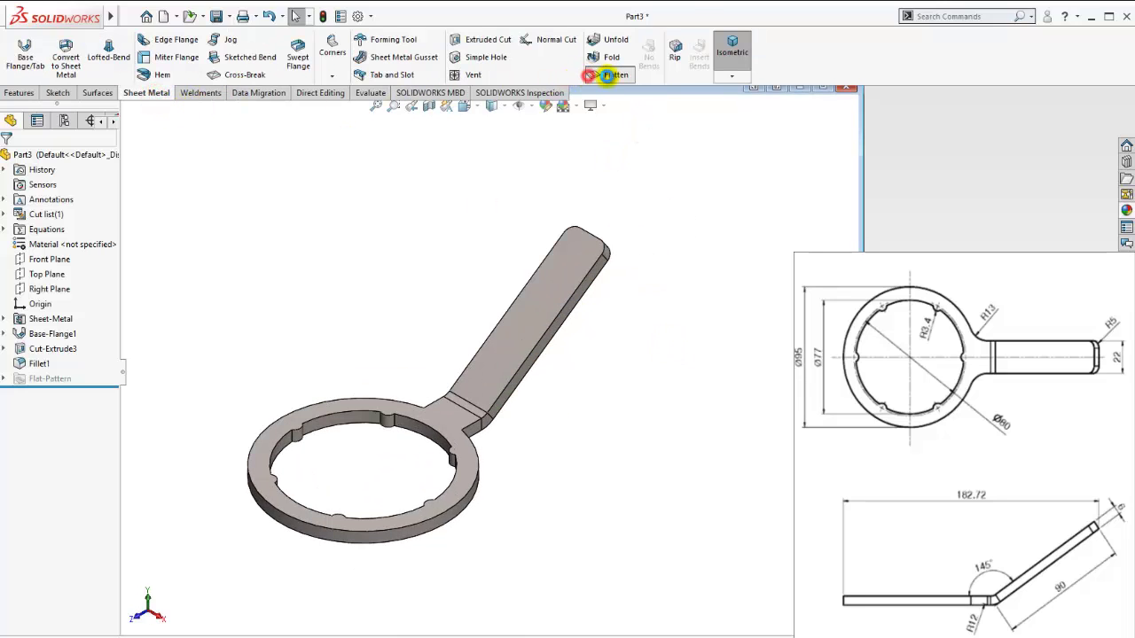
click(607, 76)
mouse_move(552, 372)
middle_down()
mouse_move(552, 398)
mouse_move(490, 479)
mouse_move(444, 373)
mouse_move(552, 384)
mouse_move(423, 466)
mouse_move(510, 531)
mouse_move(558, 489)
mouse_move(519, 501)
middle_up()
- Refold the part, flatten it again to check the blank, and fold it back
click(618, 74)
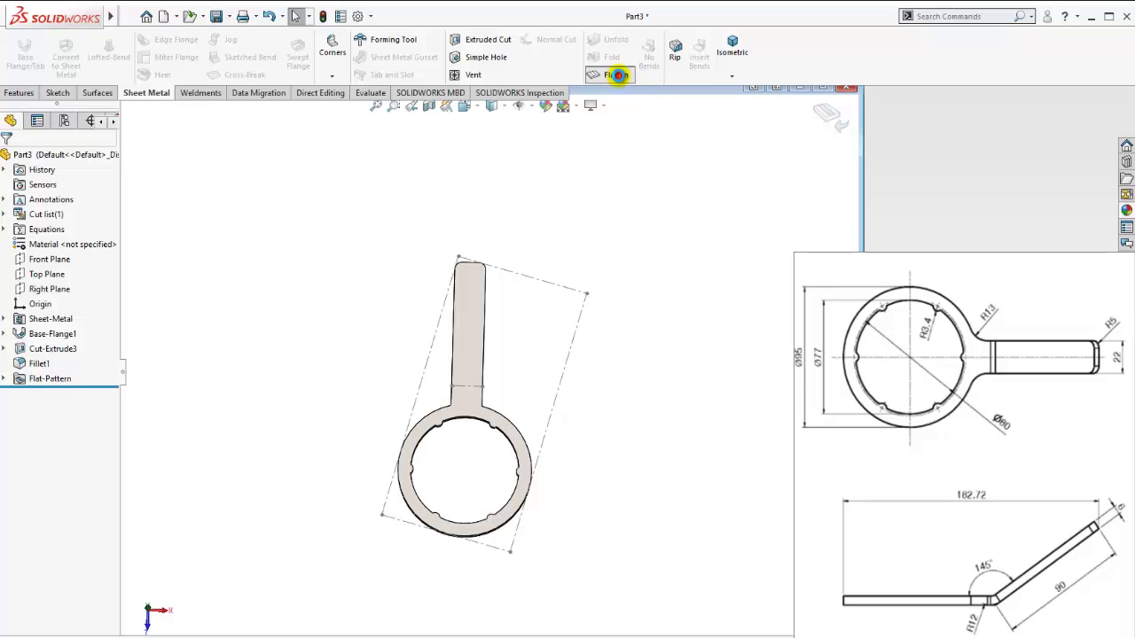
click(729, 51)
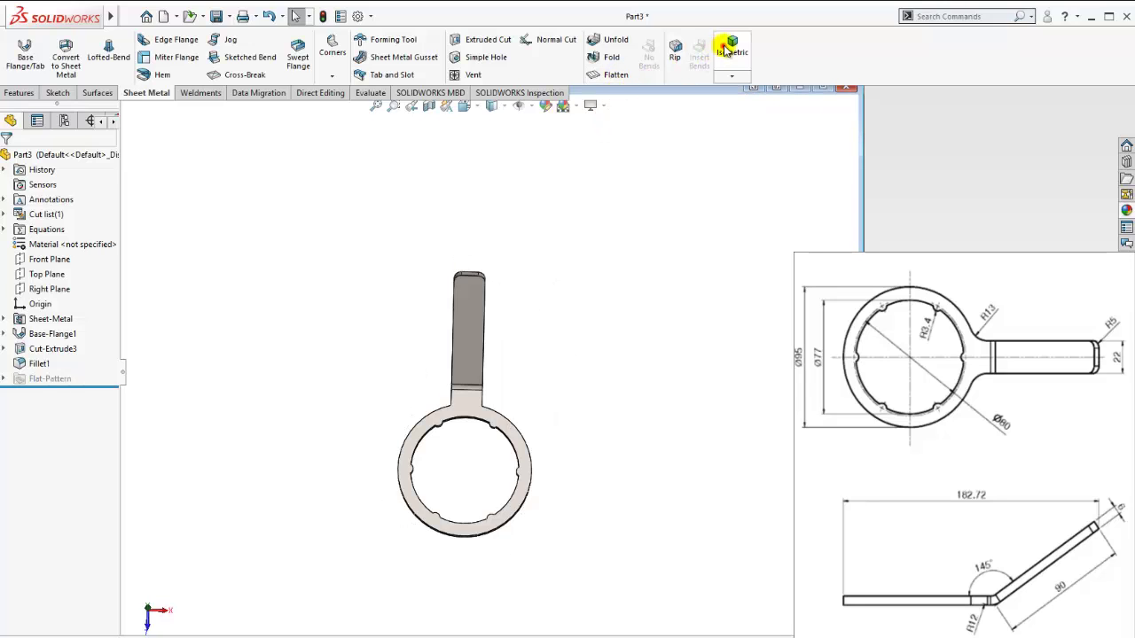
click(612, 76)
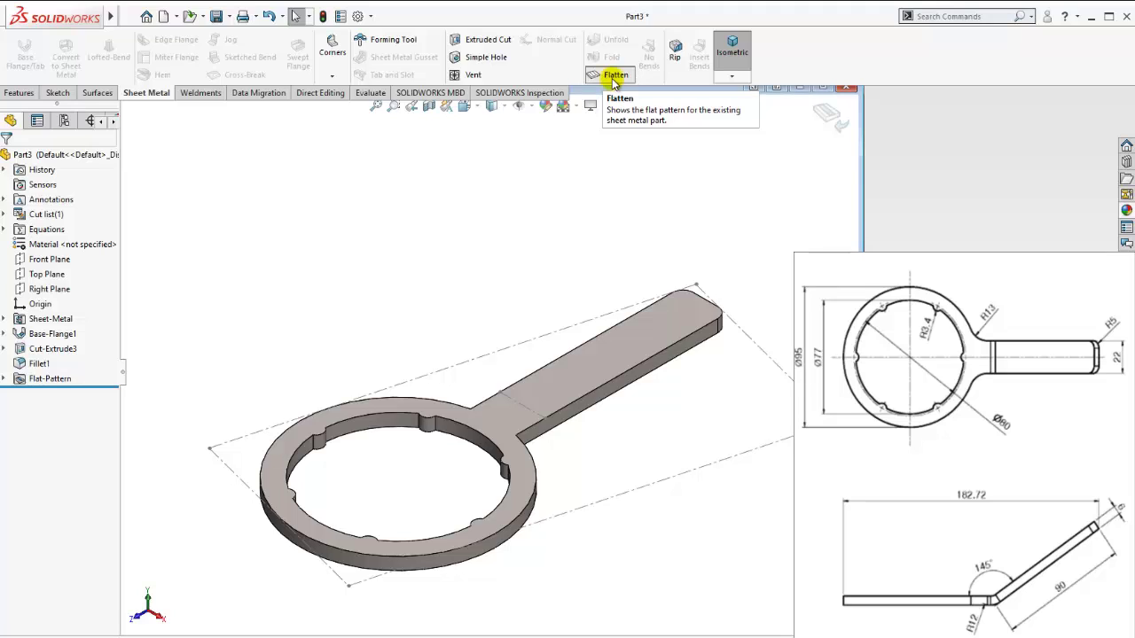
click(612, 76)
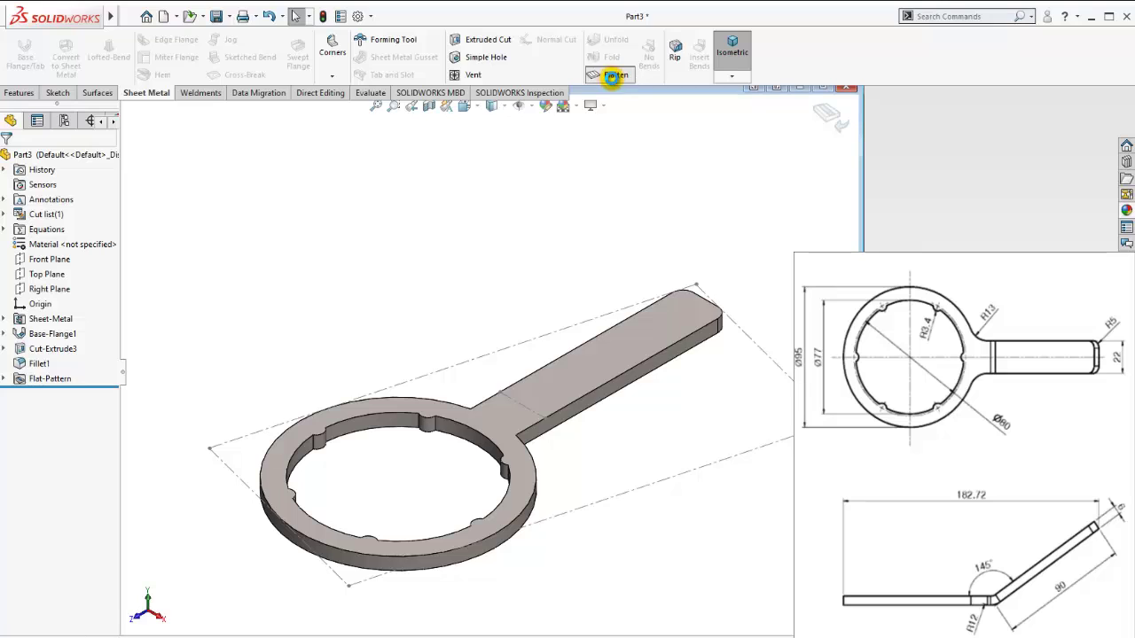
mouse_move(600, 228)
middle_down()
mouse_move(570, 361)
mouse_move(520, 362)
mouse_move(481, 434)
mouse_move(566, 479)
middle_up()
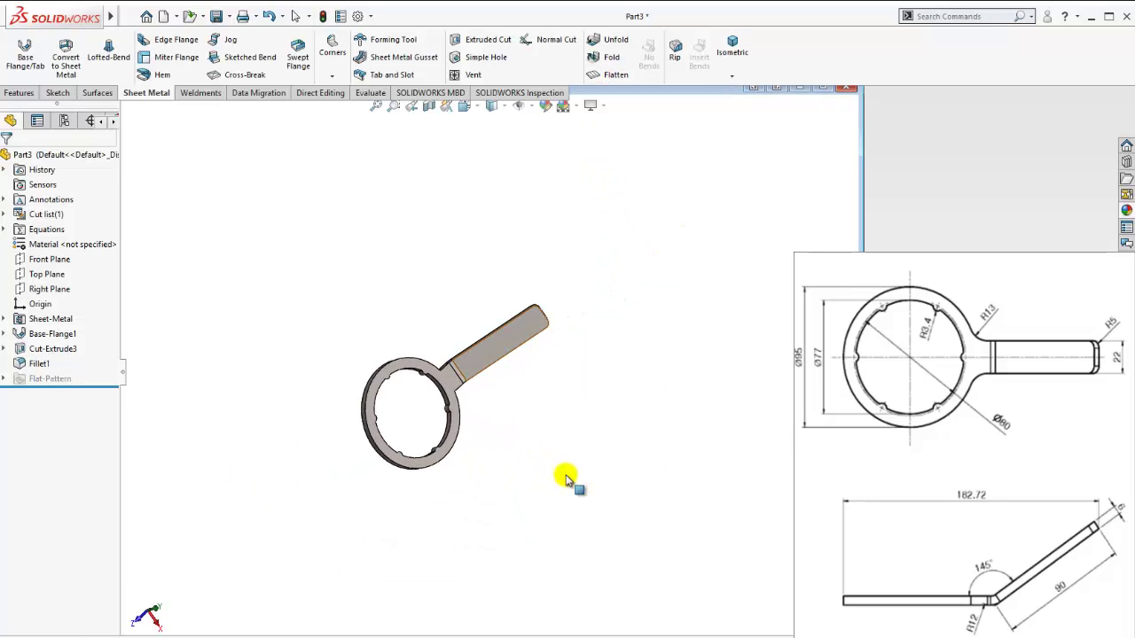
click(42, 317)
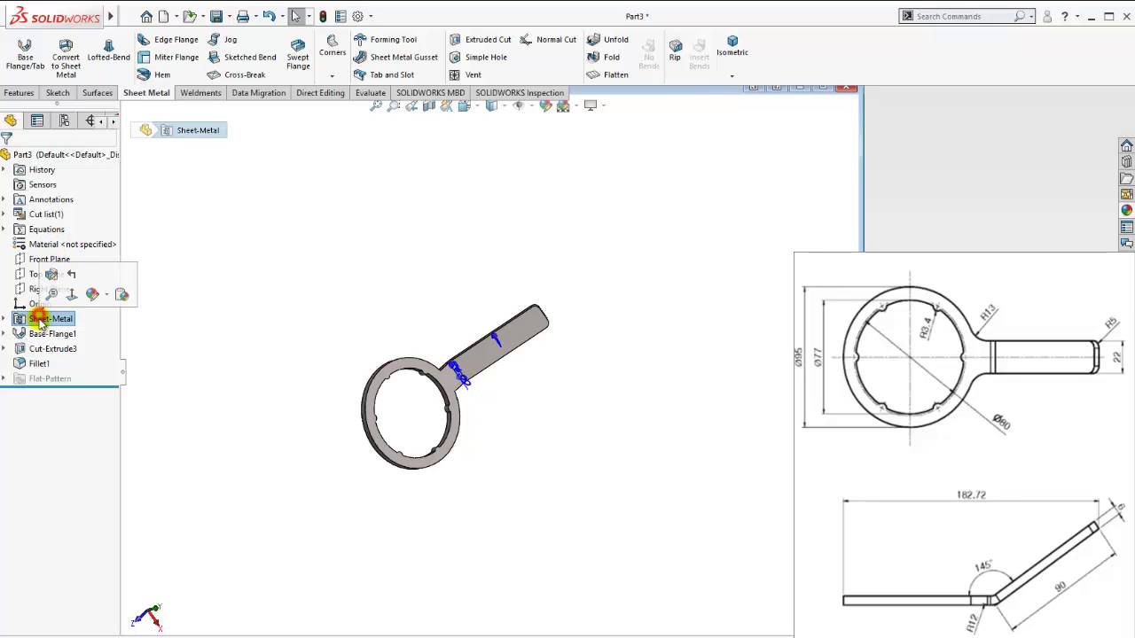
click(49, 334)
mouse_move(538, 414)
middle_down()
mouse_move(464, 375)
mouse_move(162, 304)
middle_up()
click(238, 289)
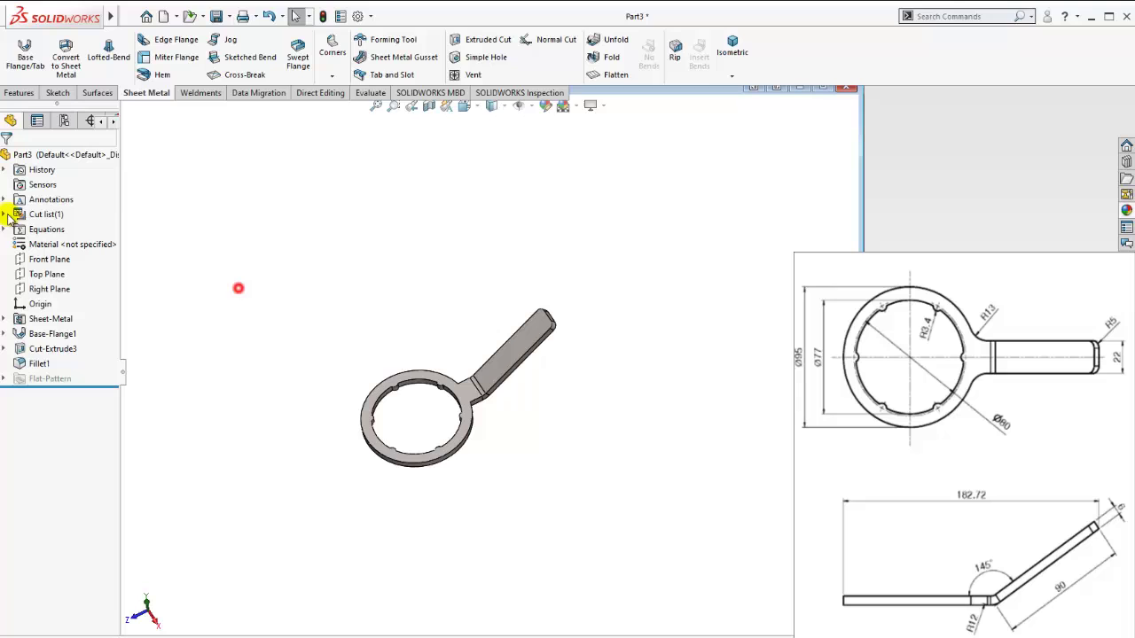
click(44, 271)
click(49, 289)
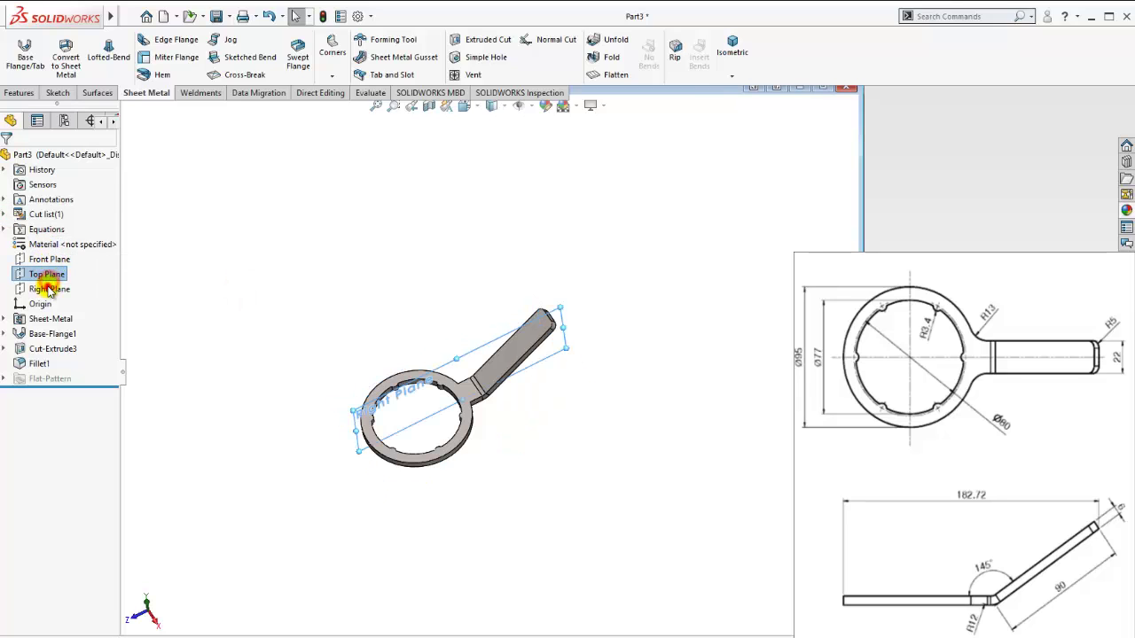
mouse_move(639, 393)
middle_down()
mouse_move(592, 388)
mouse_move(621, 426)
mouse_move(615, 370)
middle_up()
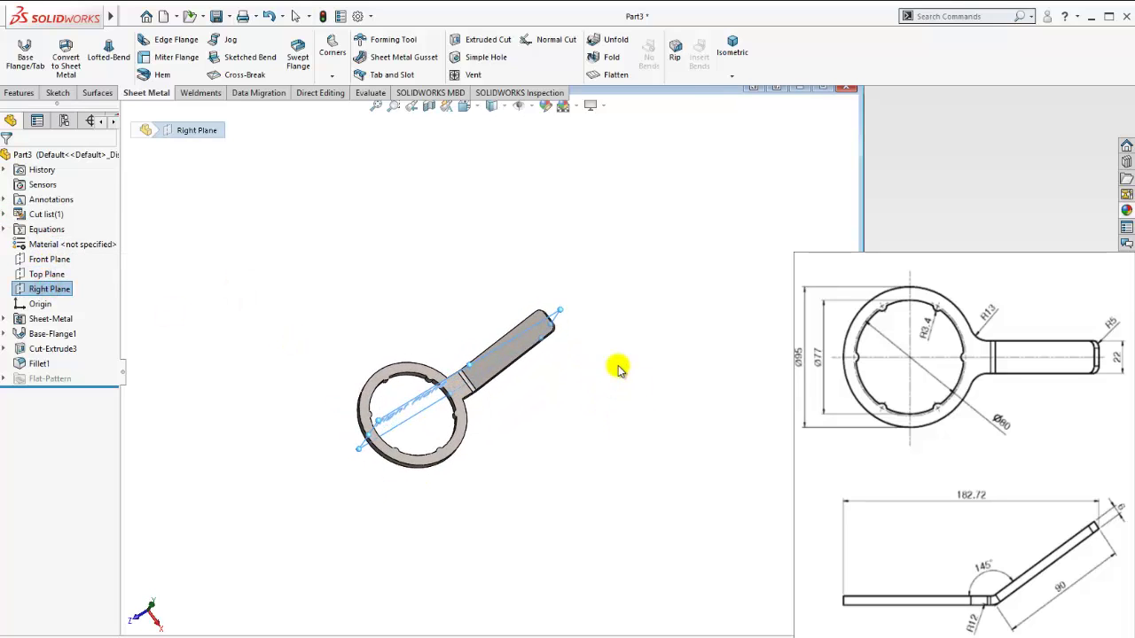
click(733, 45)
click(717, 375)
key(f)
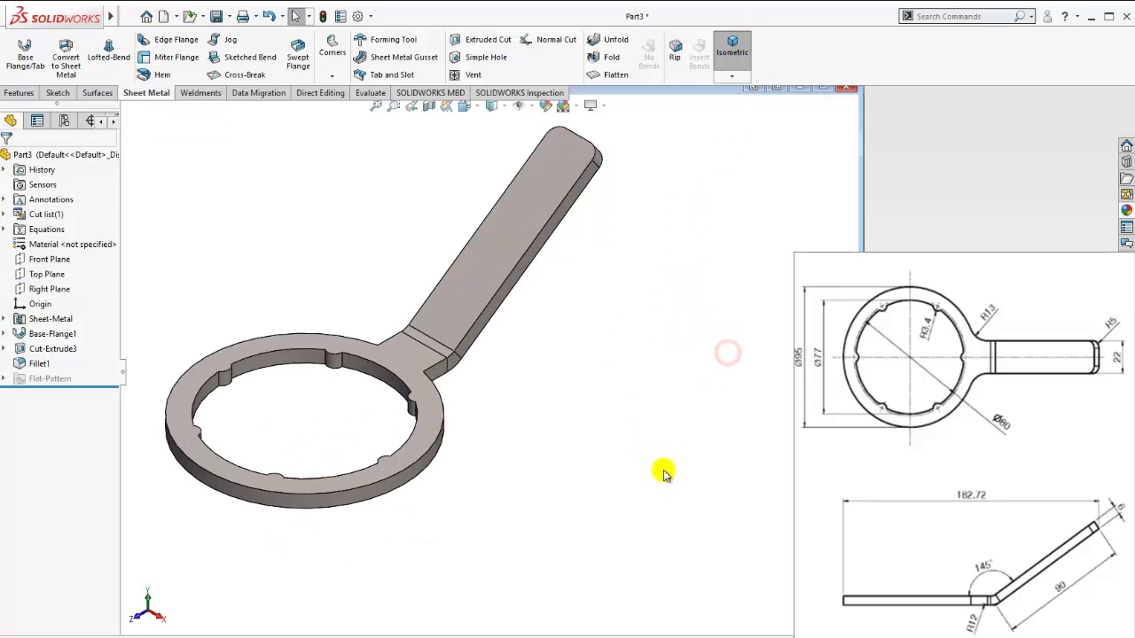